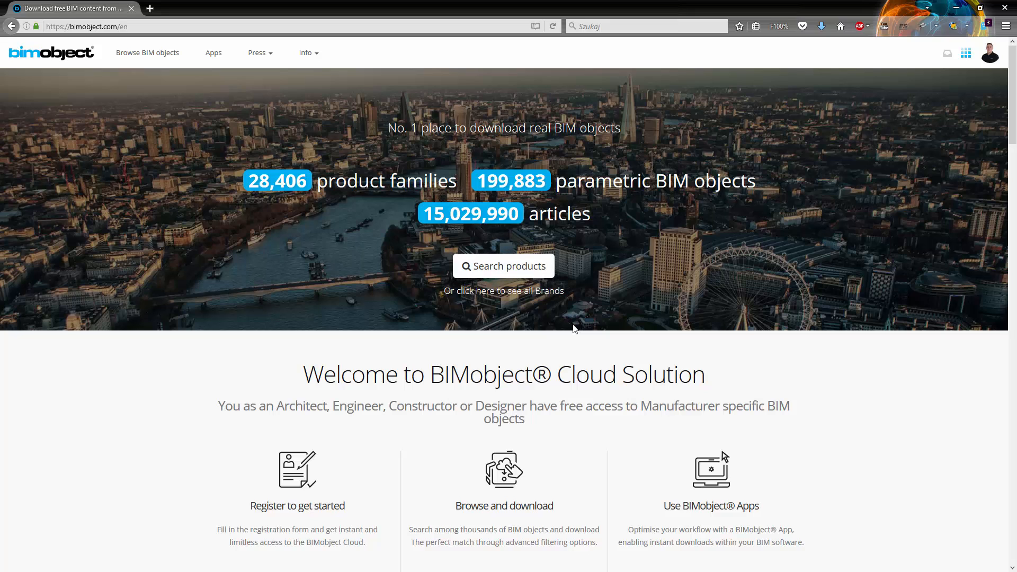
Step: Search the BIMobject product catalogue for the brand Komandor and open the Aurora product page
left_click(485, 267)
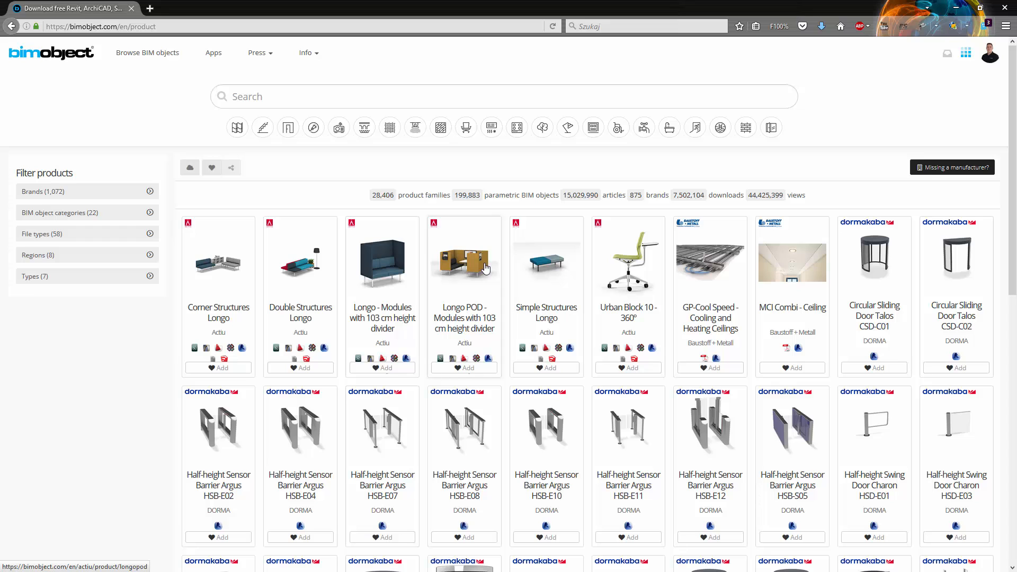
left_click(310, 96)
type("komandor")
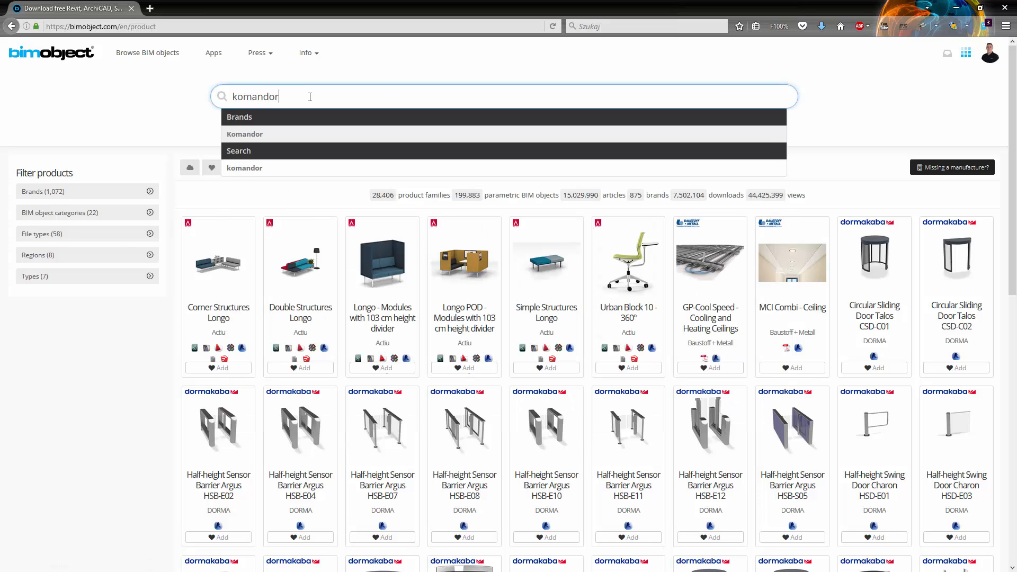
left_click(258, 136)
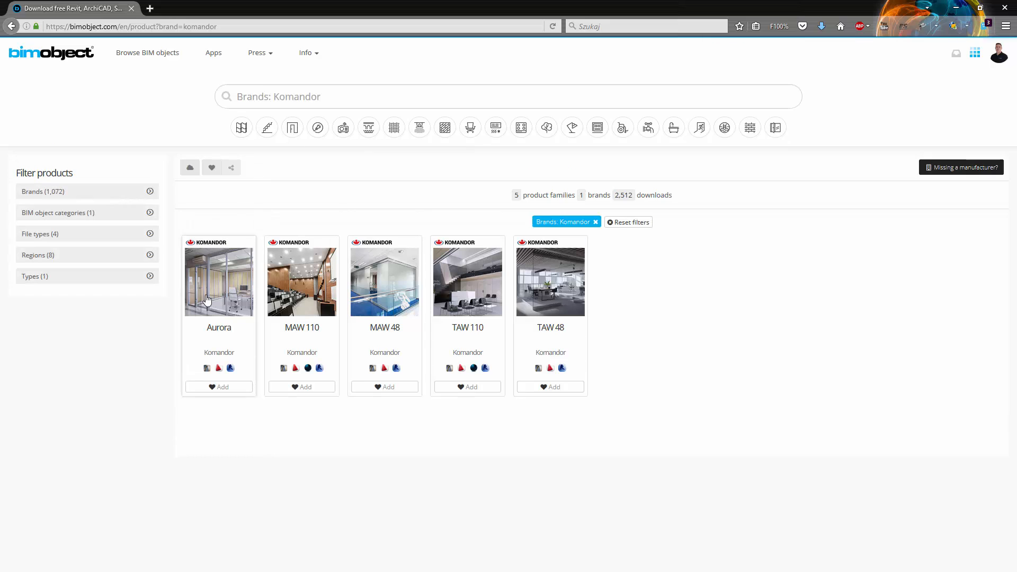
left_click(213, 300)
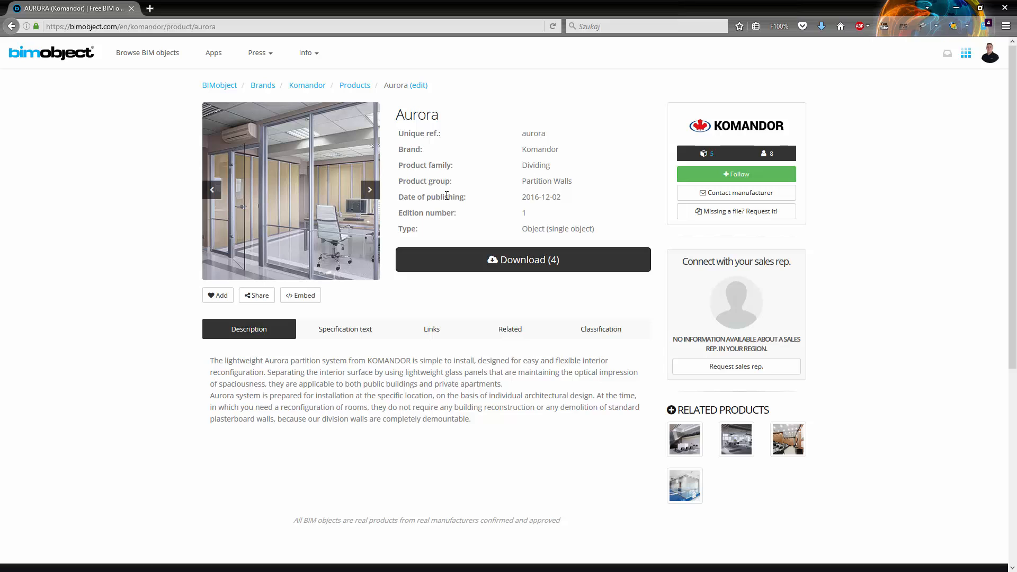
Step: Review Aurora's specification text and its linked manufacturer product page, installation instructions and instruction video
left_click(345, 331)
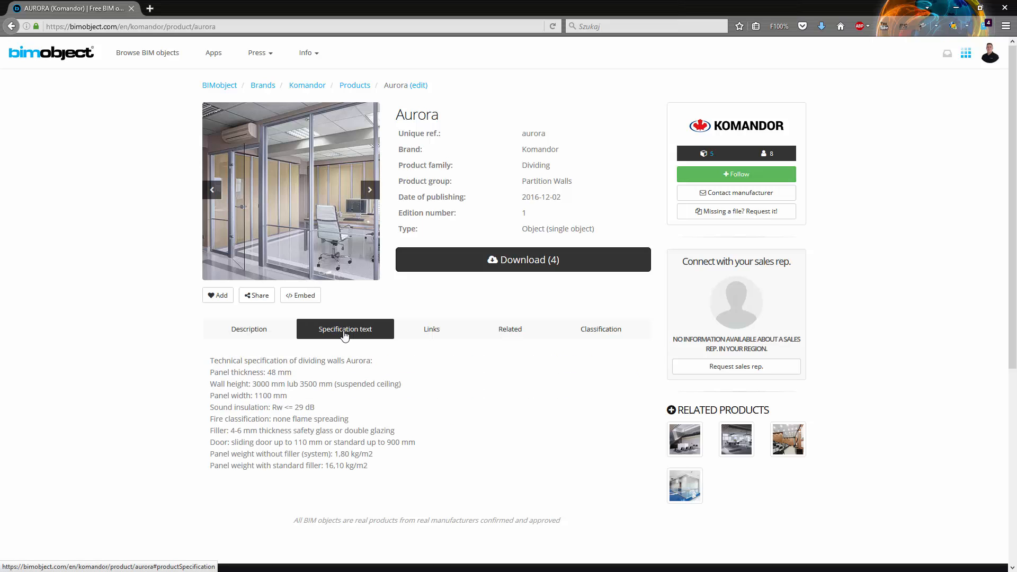
left_click(439, 338)
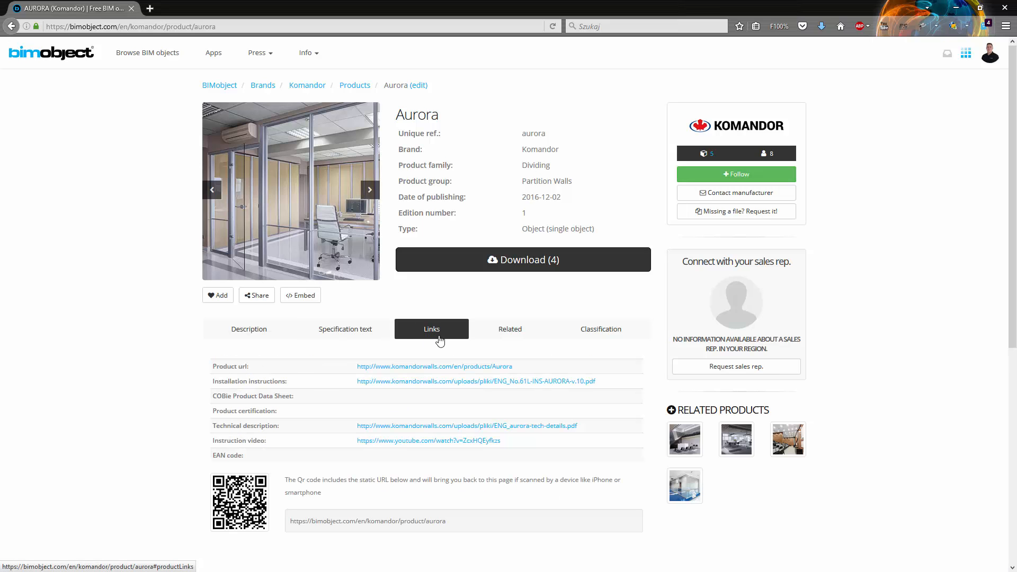
left_click(461, 367)
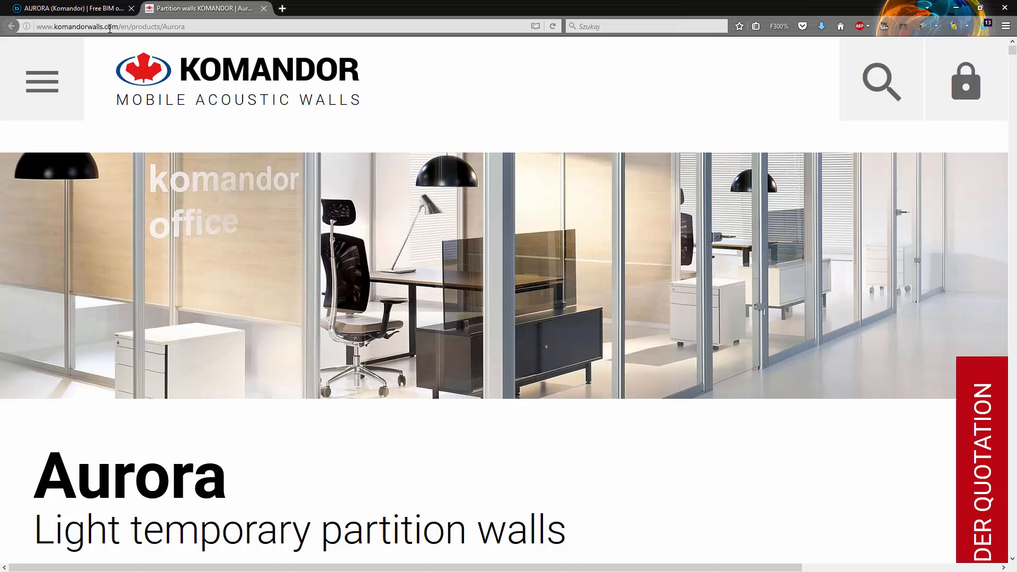
left_click(92, 8)
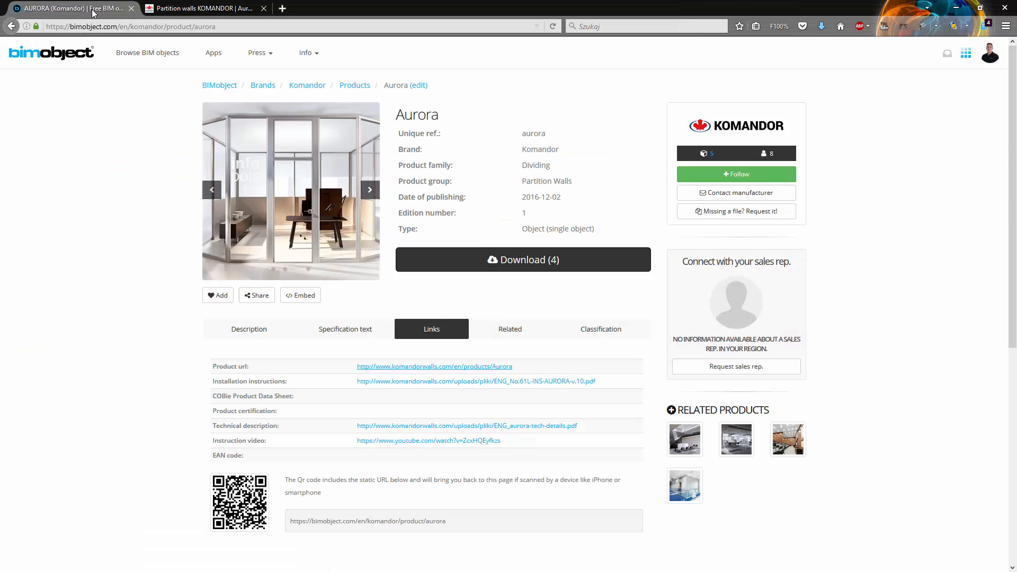
left_click(506, 382)
left_click(92, 9)
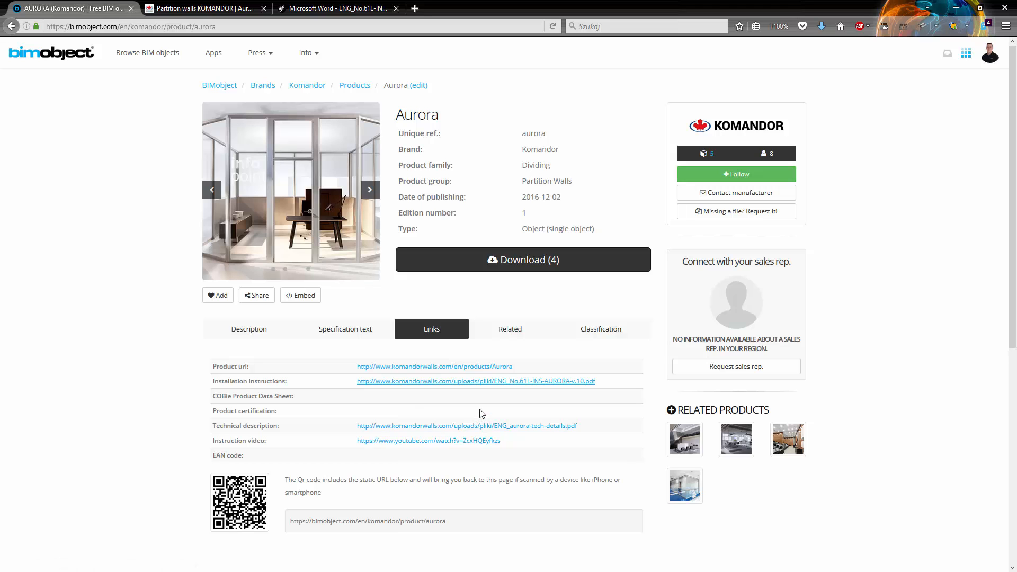
left_click(463, 441)
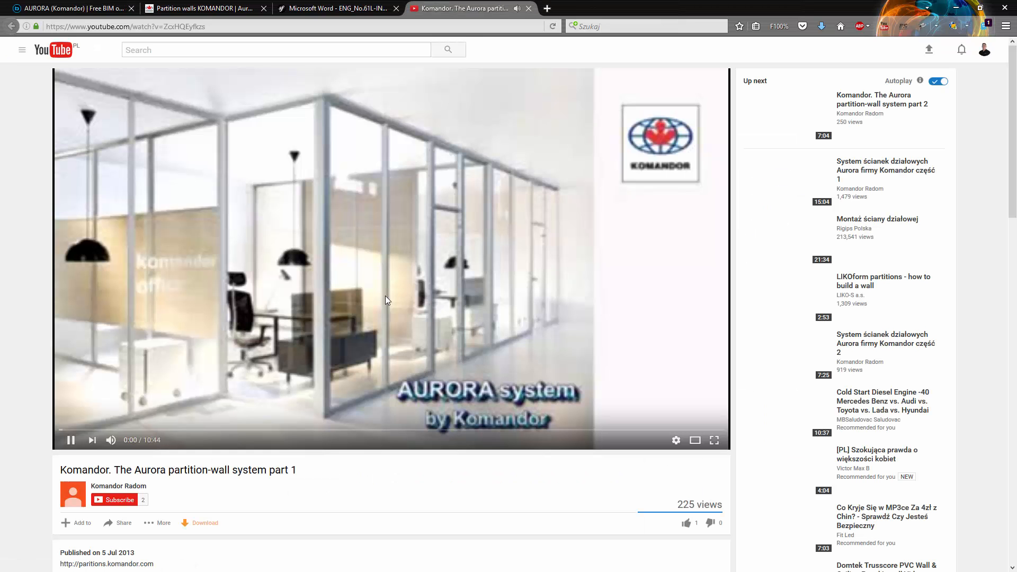
left_click(87, 9)
Step: Examine the related material and origin information and the classification codes of the Aurora product
left_click(513, 332)
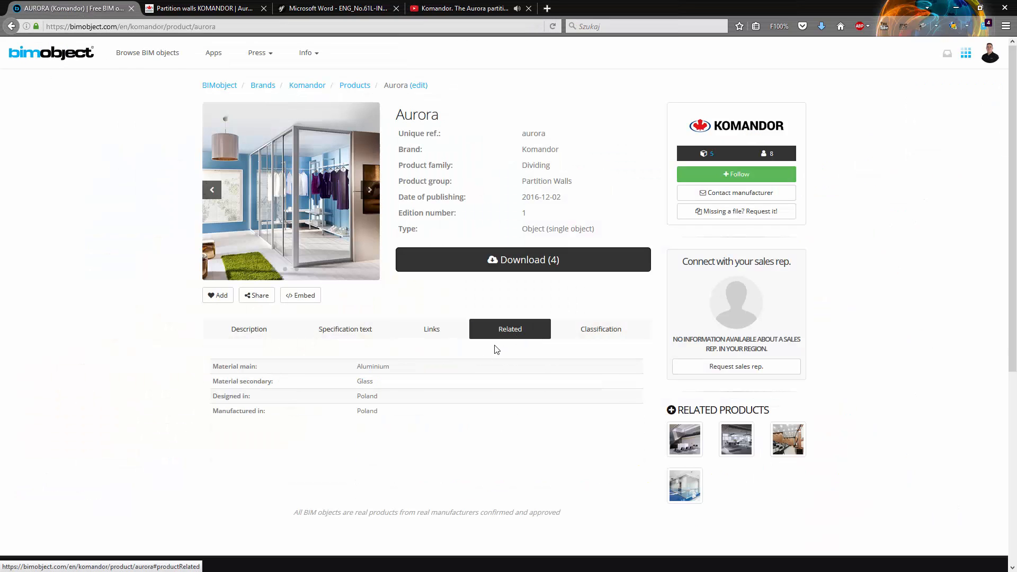
left_click(604, 332)
scroll(447, 422, "down", 3)
scroll(450, 422, "down", 2)
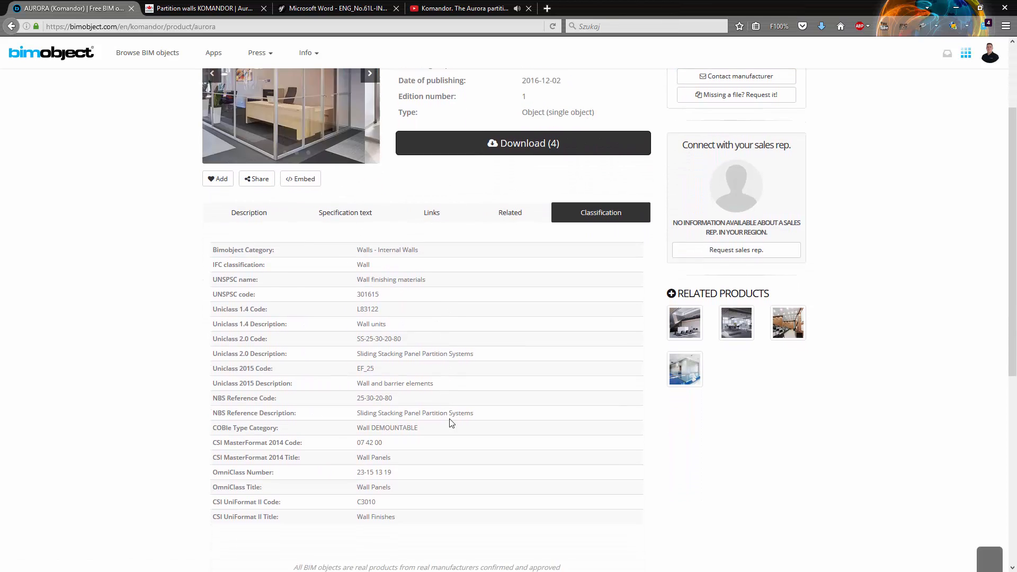
scroll(456, 422, "up", 5)
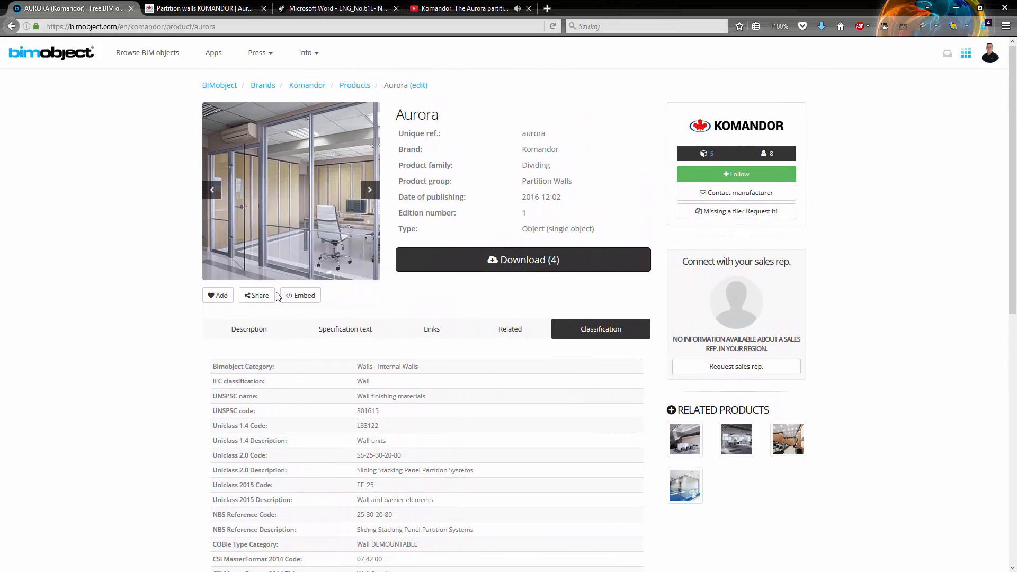
Step: Download the ArchiCAD macro library Komandor_Macro_Library.lcf from the Aurora downloads and save it to disk
left_click(503, 264)
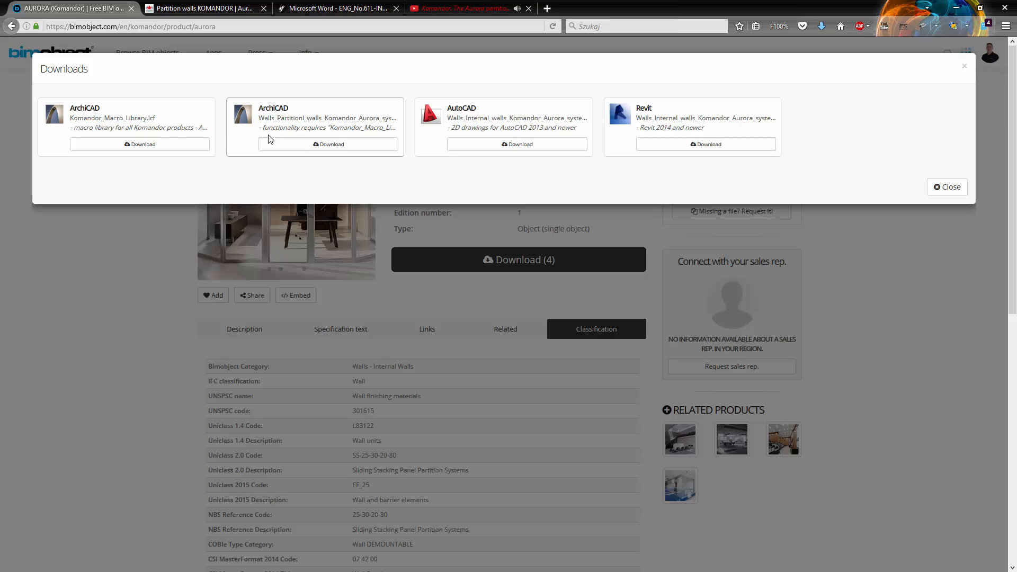
left_click(140, 147)
left_click(390, 346)
left_click(495, 380)
left_click(780, 468)
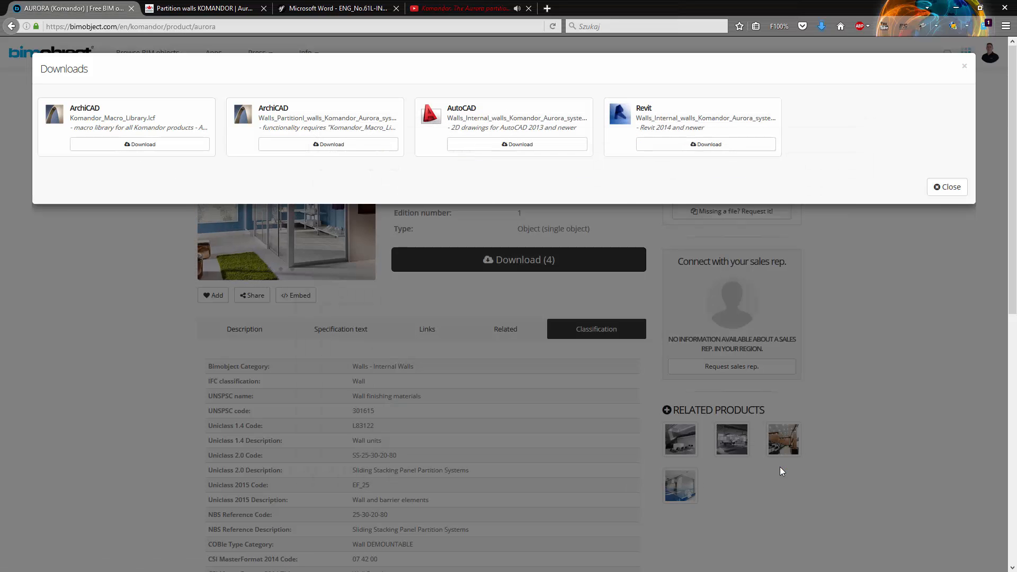
Step: Download the ArchiCAD object Walls_PartitionI_walls_Komandor_Aurora_system and save it in the Komandor desktop folder
left_click(325, 147)
left_click(381, 345)
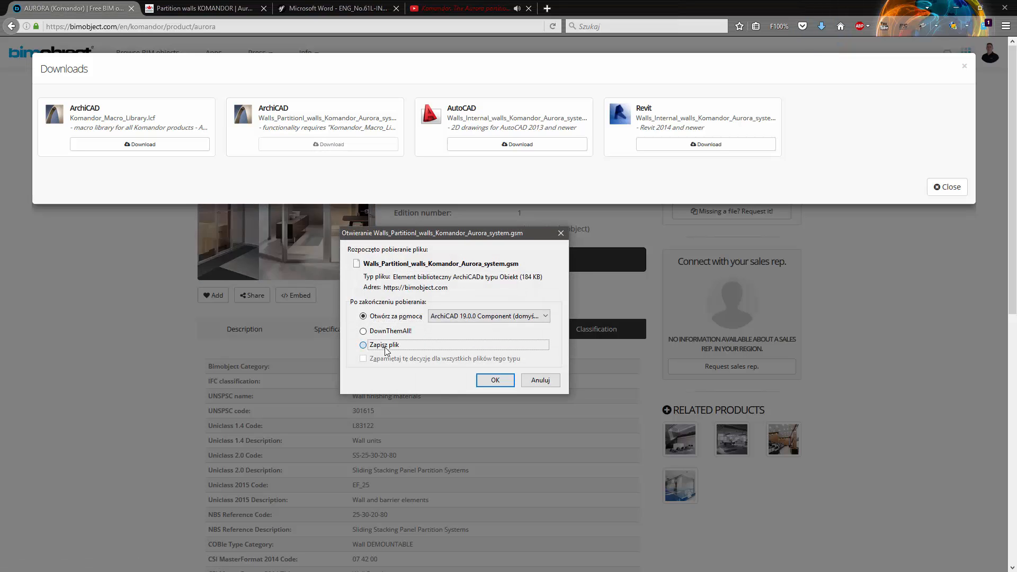
left_click(495, 380)
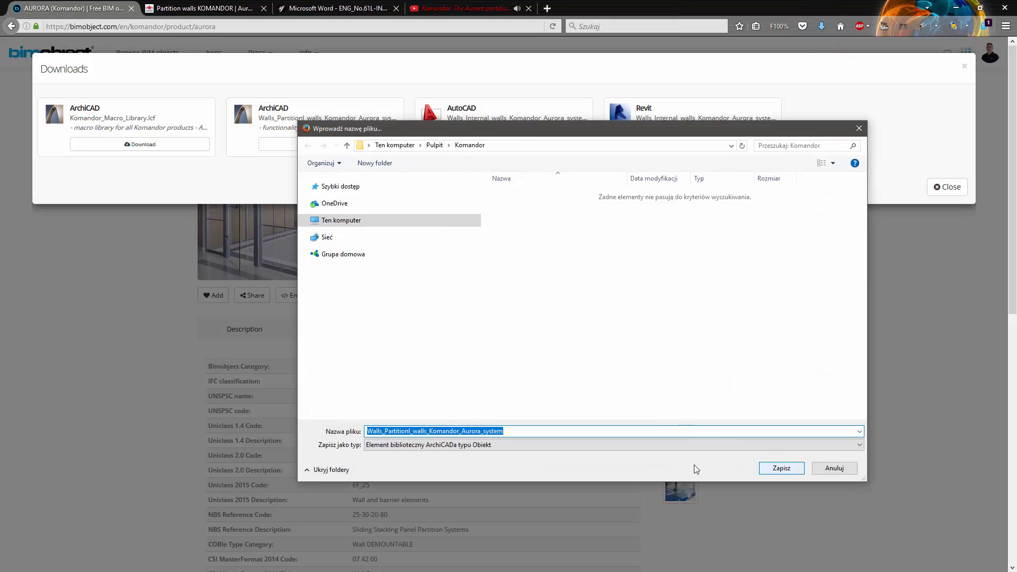
left_click(781, 468)
Step: Download the Revit file Walls_Internal_walls_Komandor_Aurora_system.rvt into the Komandor desktop folder and close the downloads window
left_click(704, 145)
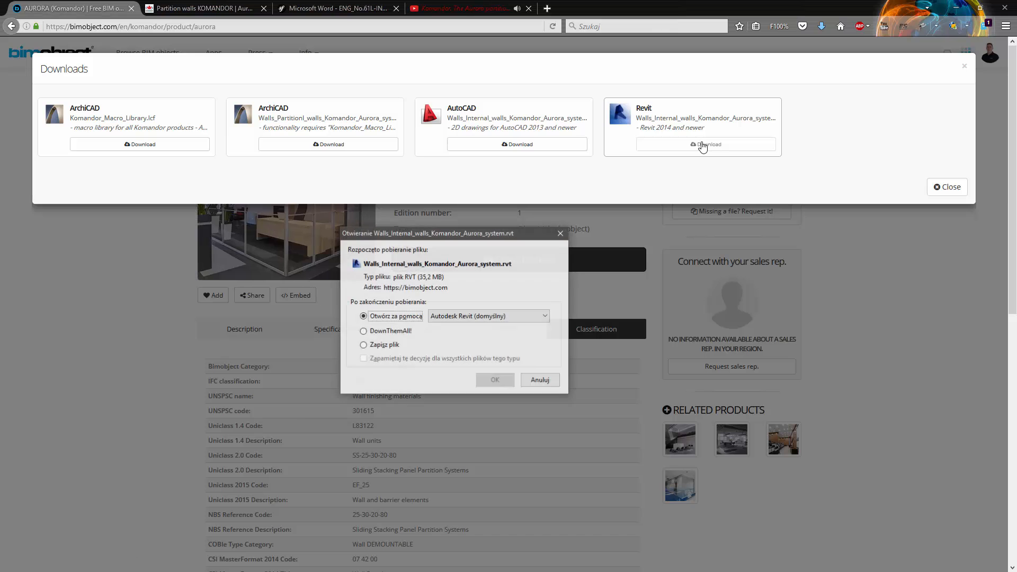
left_click(382, 345)
left_click(495, 380)
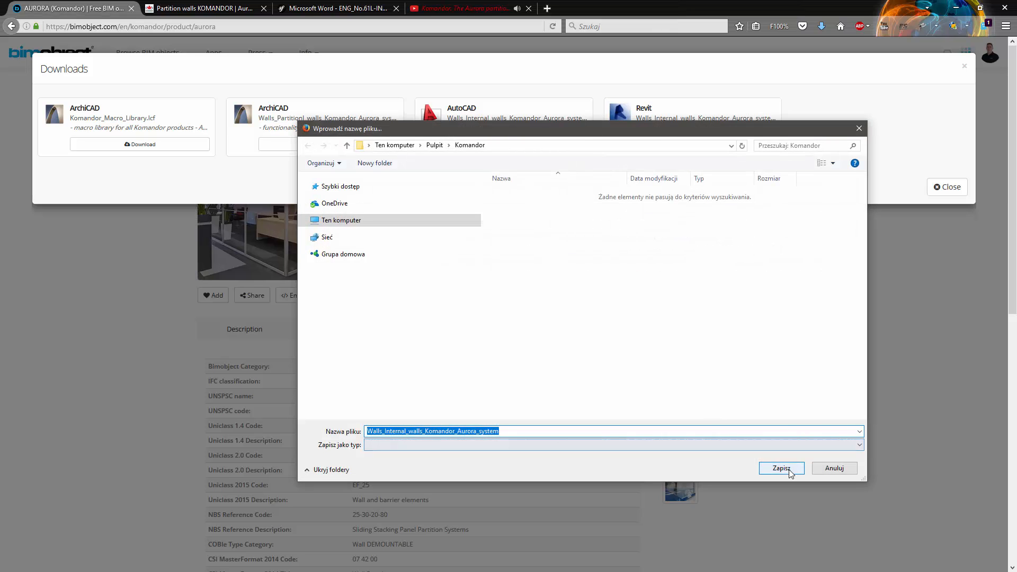
left_click(782, 468)
left_click(945, 187)
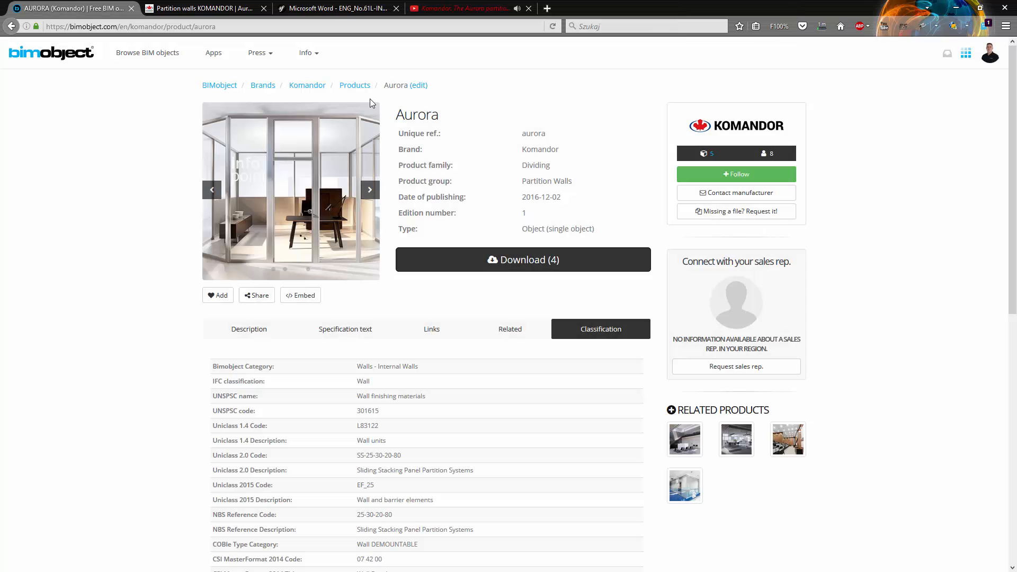
Step: Return to the Komandor product list and look at the MAW 110 and TAW 110 product pages
left_click(355, 85)
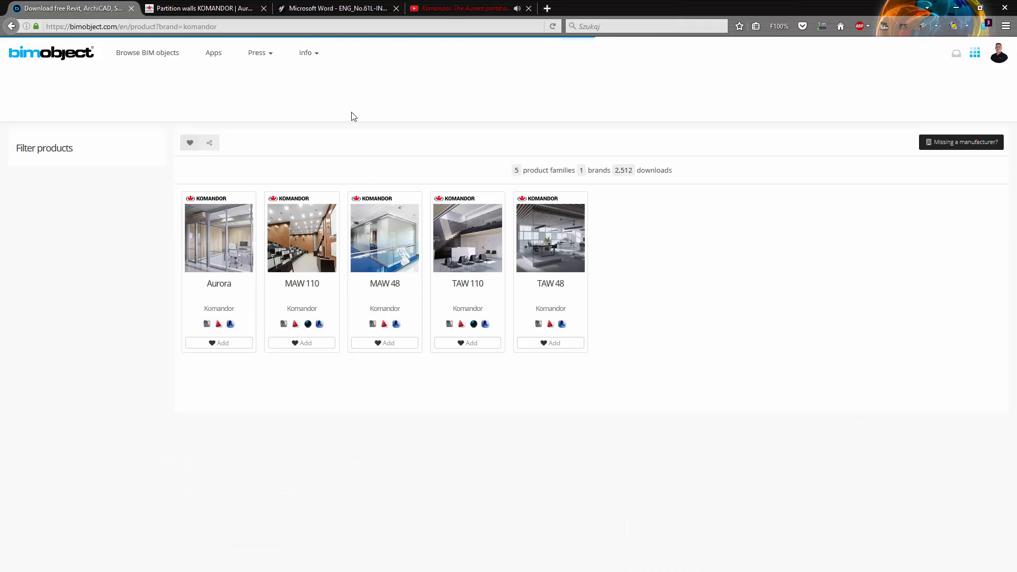
left_click(308, 260)
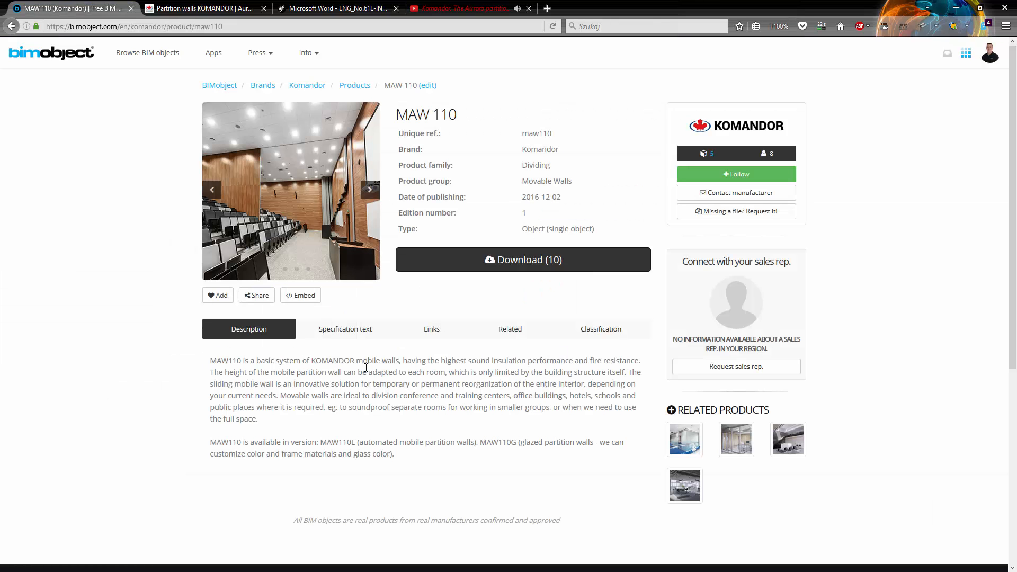
key("alt+Left")
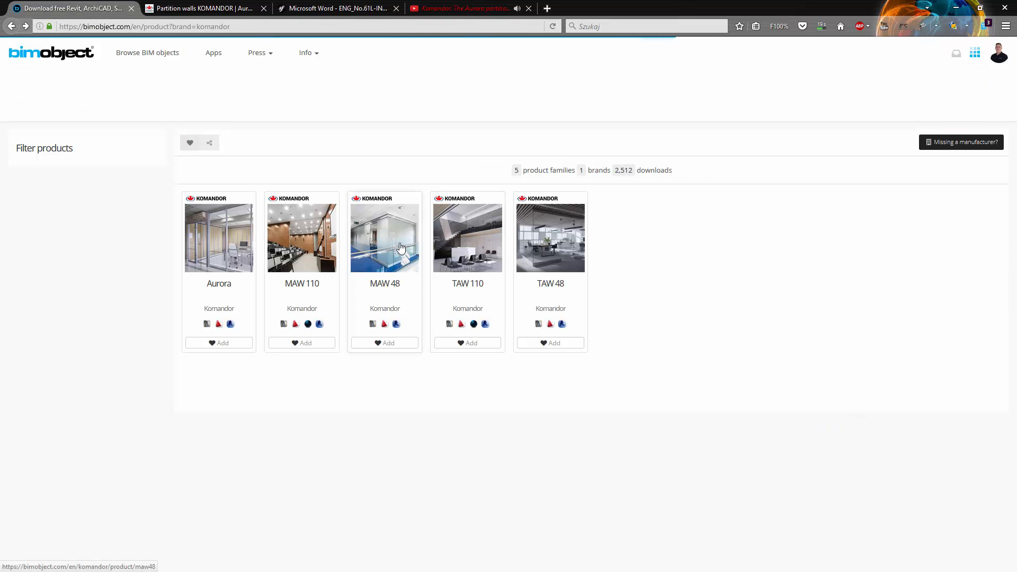
left_click(475, 242)
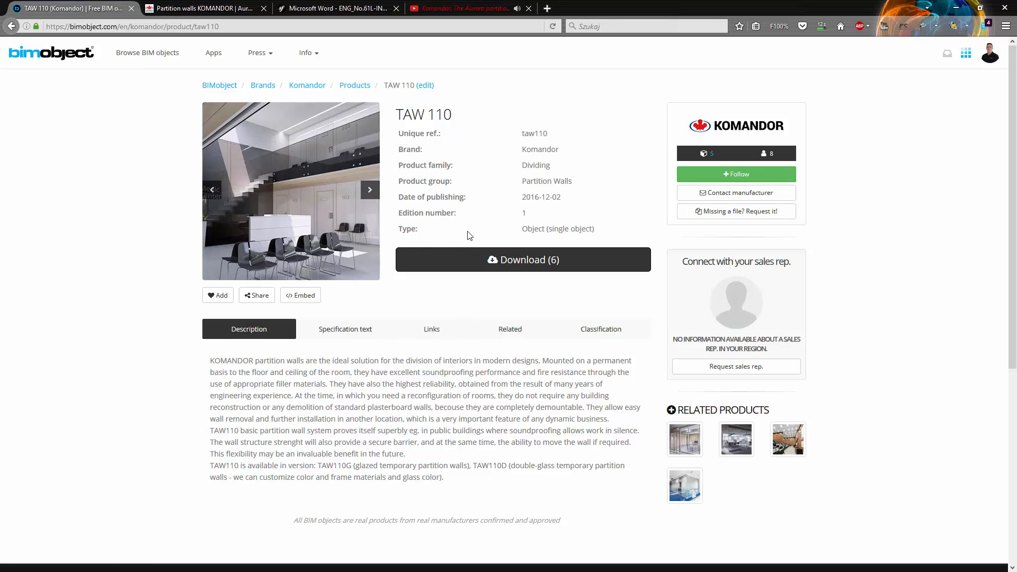
left_click(734, 132)
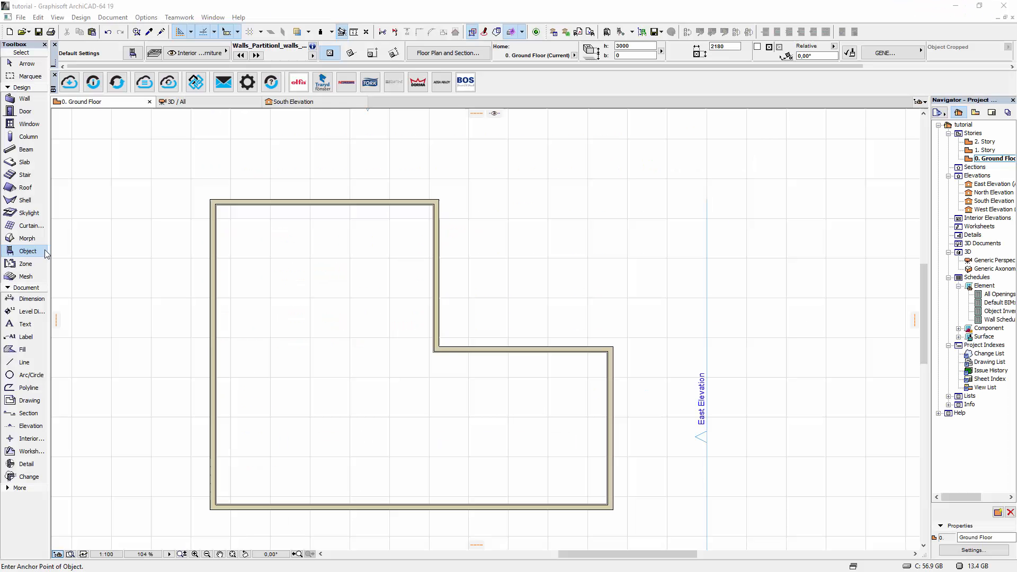
Step: In ArchiCAD, open the default object settings for the Komandor Aurora wall and set its length to 3000
double_click(45, 250)
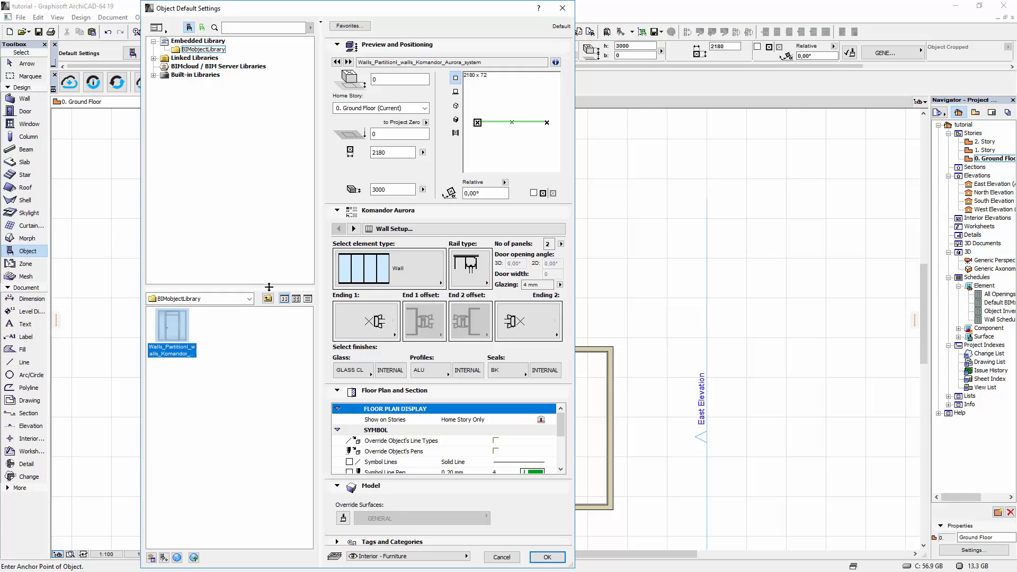
left_click_drag(390, 153, 372, 154)
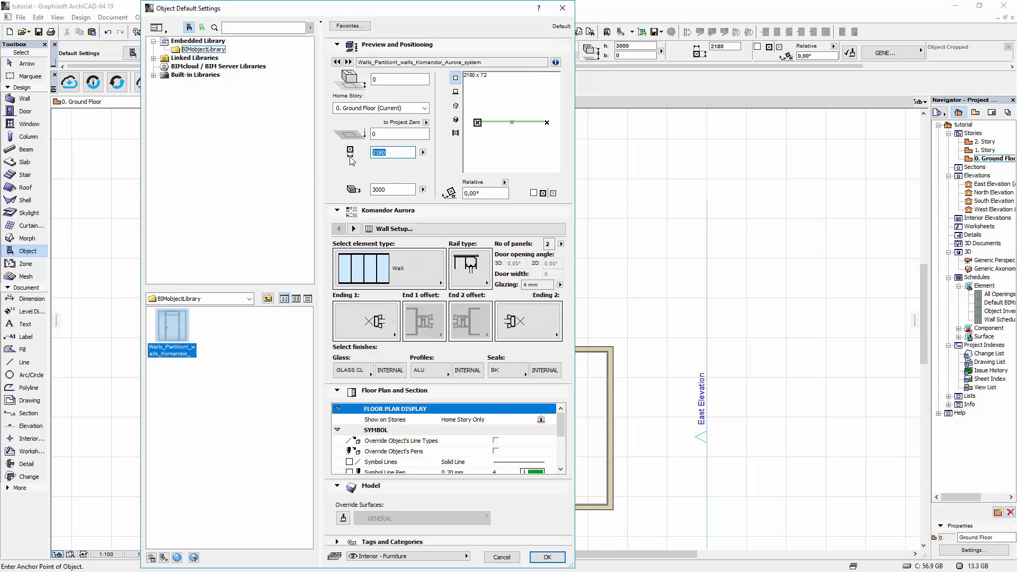
type("30")
left_click(373, 191)
Step: Examine the available element types, rail types, panel counts and glazing options in the Aurora wall setup
left_click(415, 266)
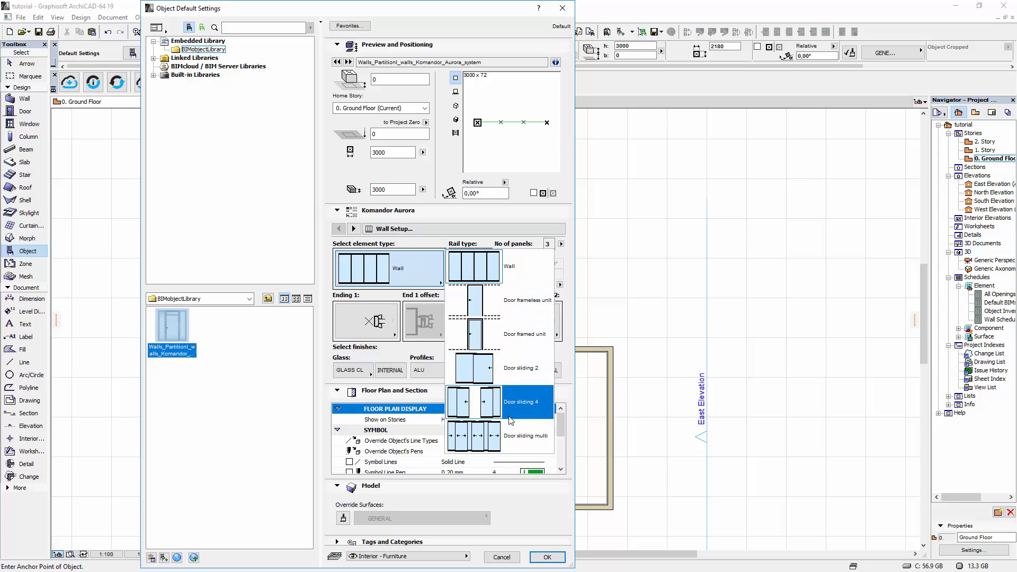
left_click(434, 249)
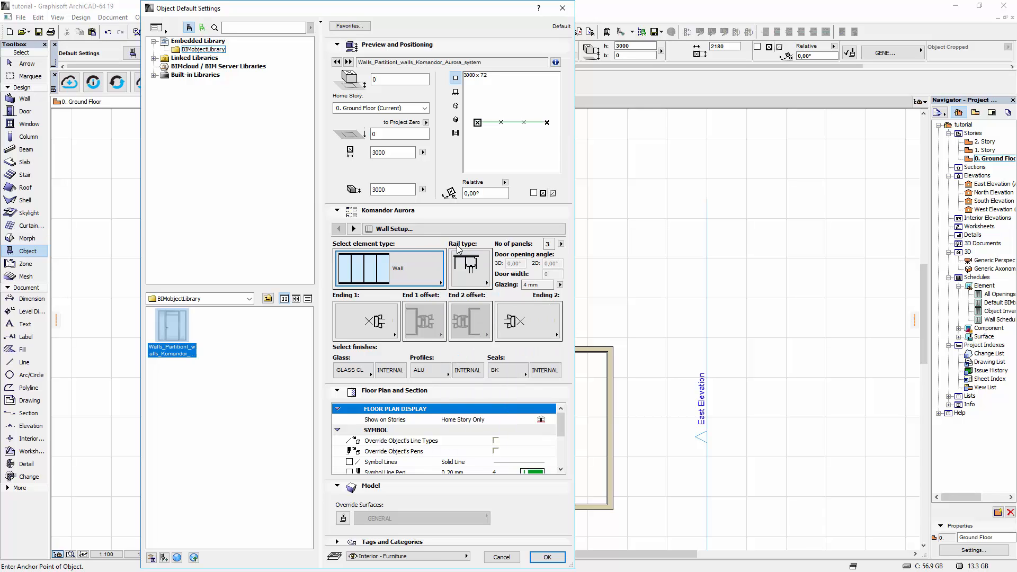
left_click(485, 265)
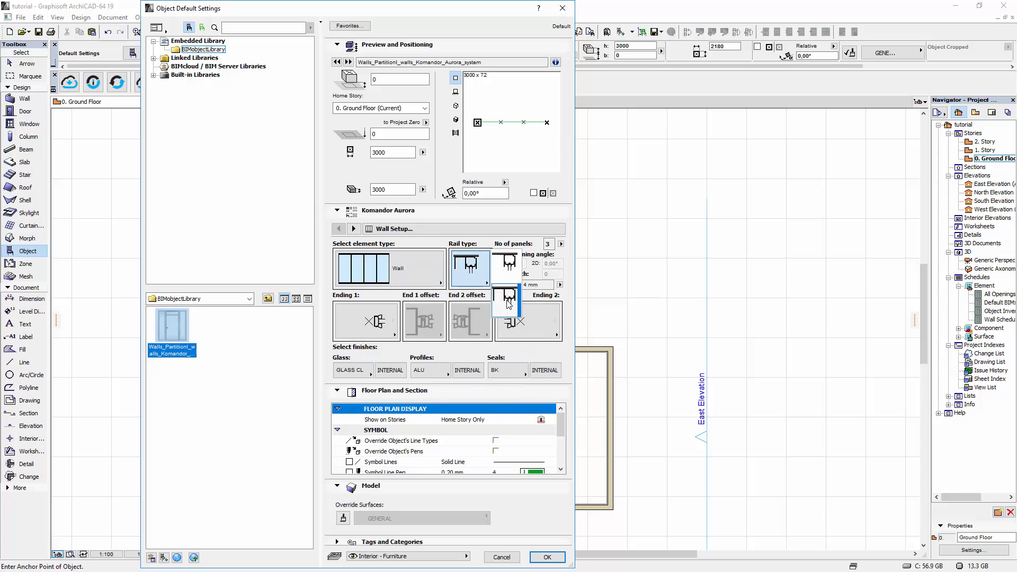
left_click(455, 244)
left_click(562, 243)
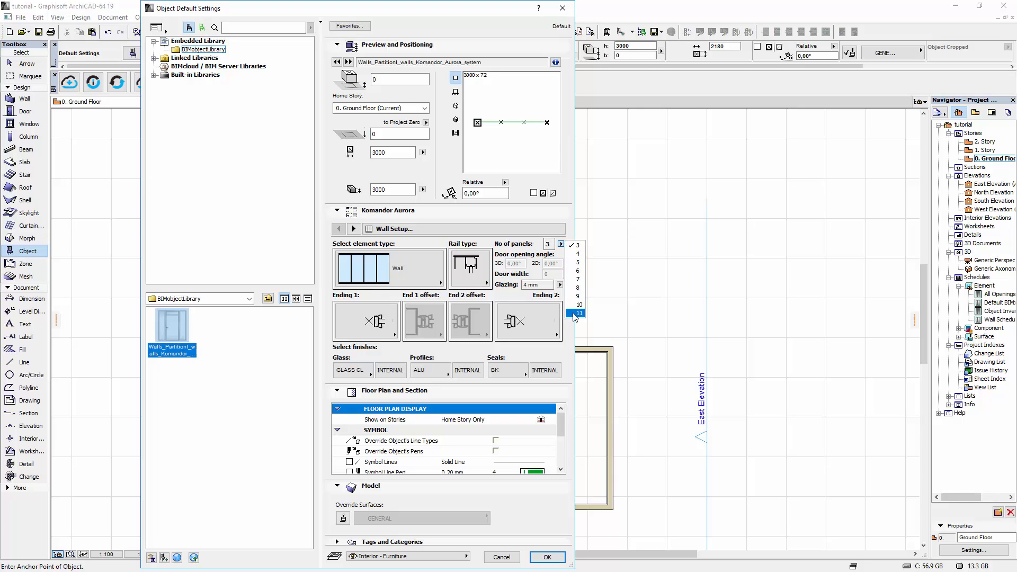
left_click(528, 247)
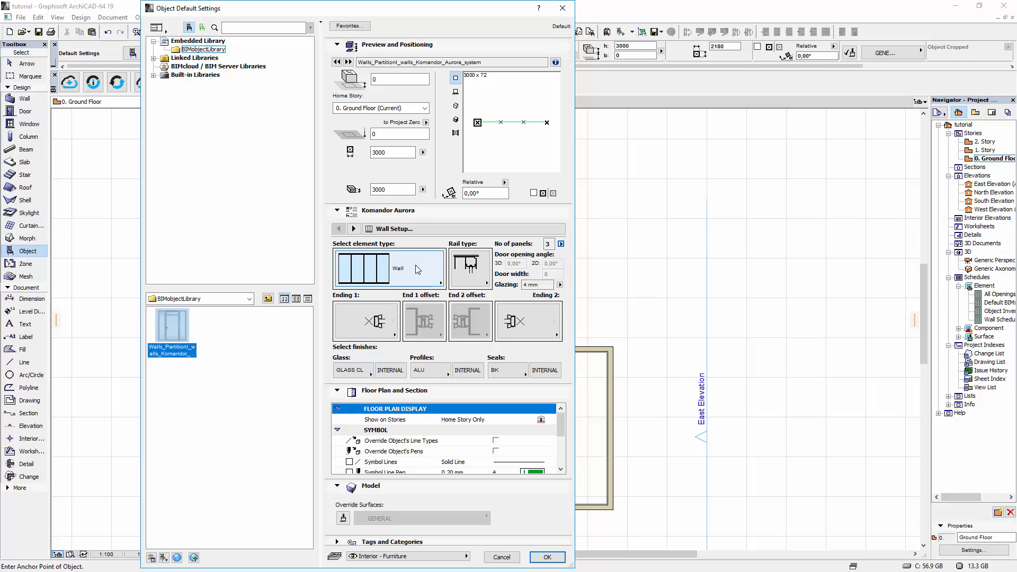
left_click(560, 284)
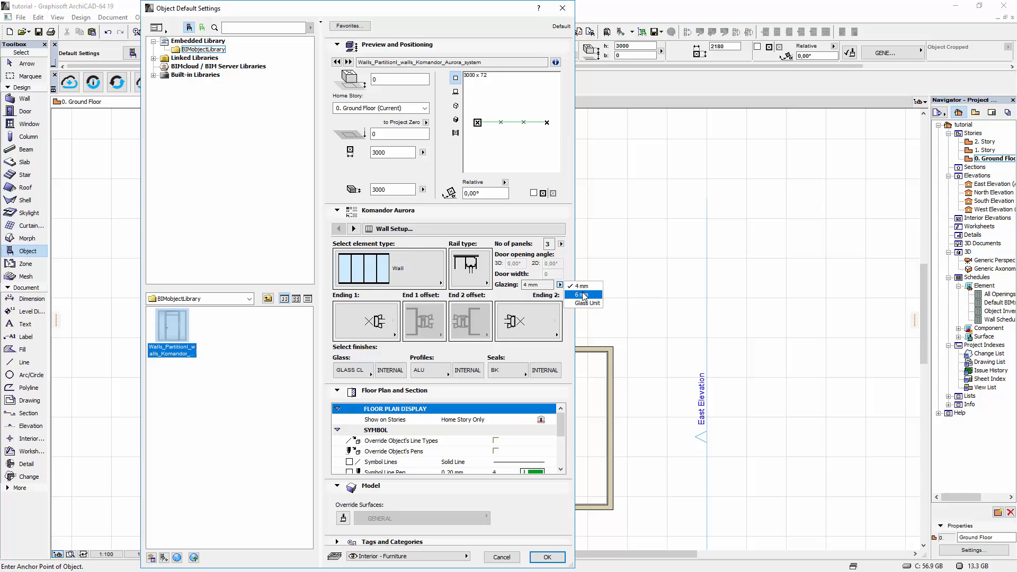
left_click(583, 303)
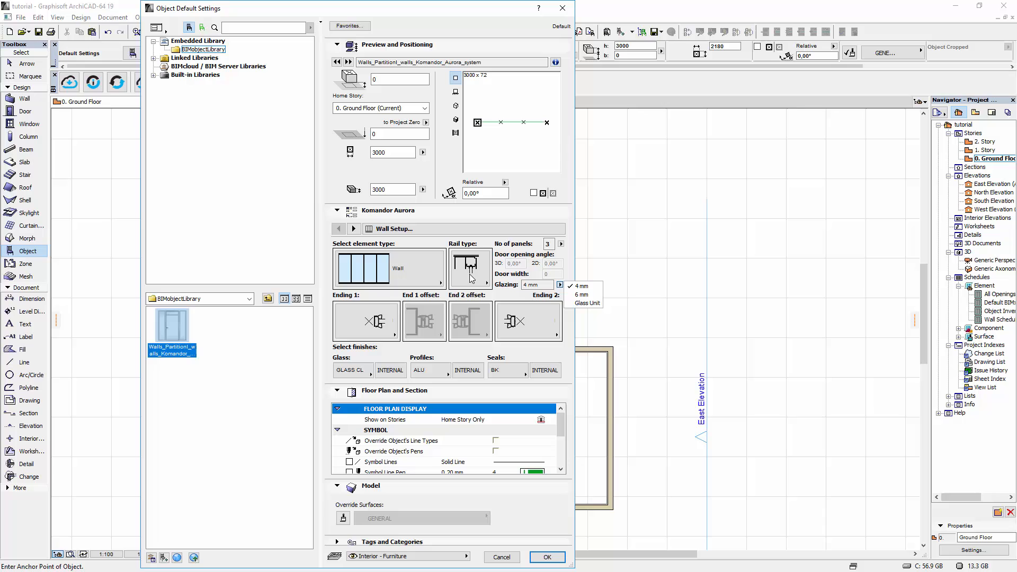
Step: Change the Aurora object's element type from a wall to the frameless door unit
left_click(412, 266)
left_click(507, 303)
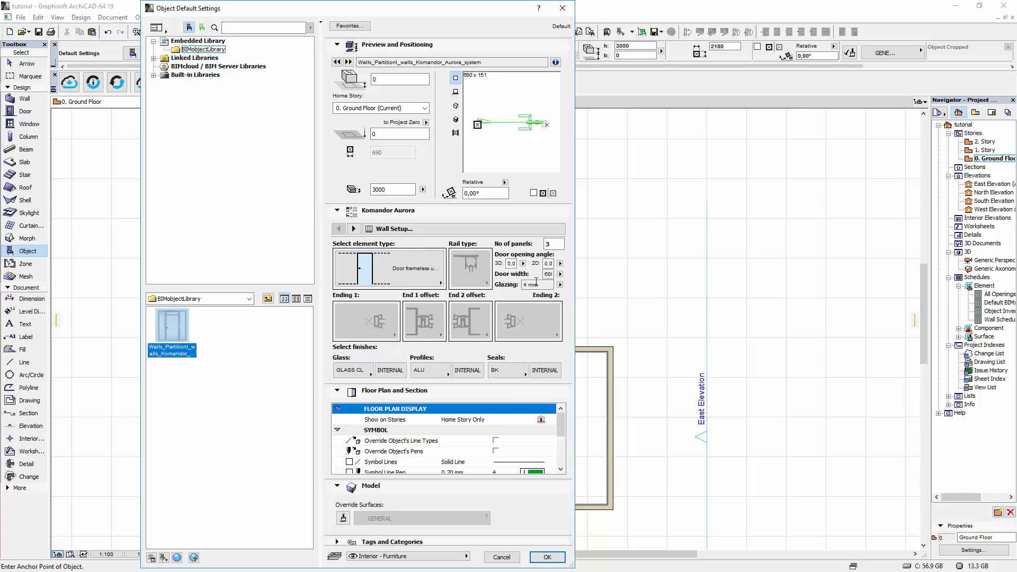
Step: Examine the 3D and 2D door opening angle and door width options of the frameless door unit
left_click(523, 263)
left_click(534, 267)
left_click(512, 264)
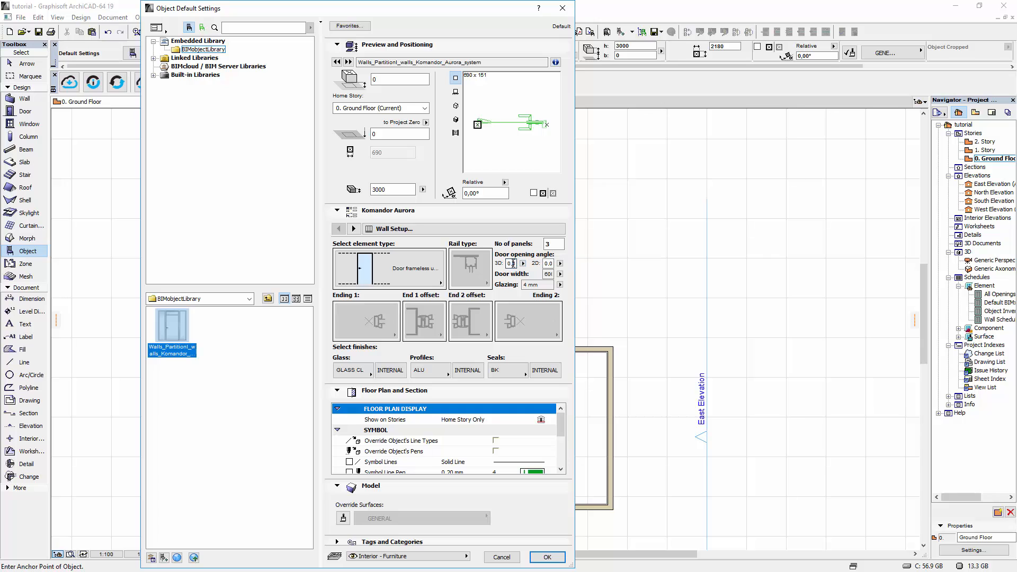
left_click(560, 263)
left_click(548, 264)
left_click(560, 274)
left_click(580, 301)
Step: Change the Aurora object's element type back to Wall and look through the Ending 1 options
left_click(404, 273)
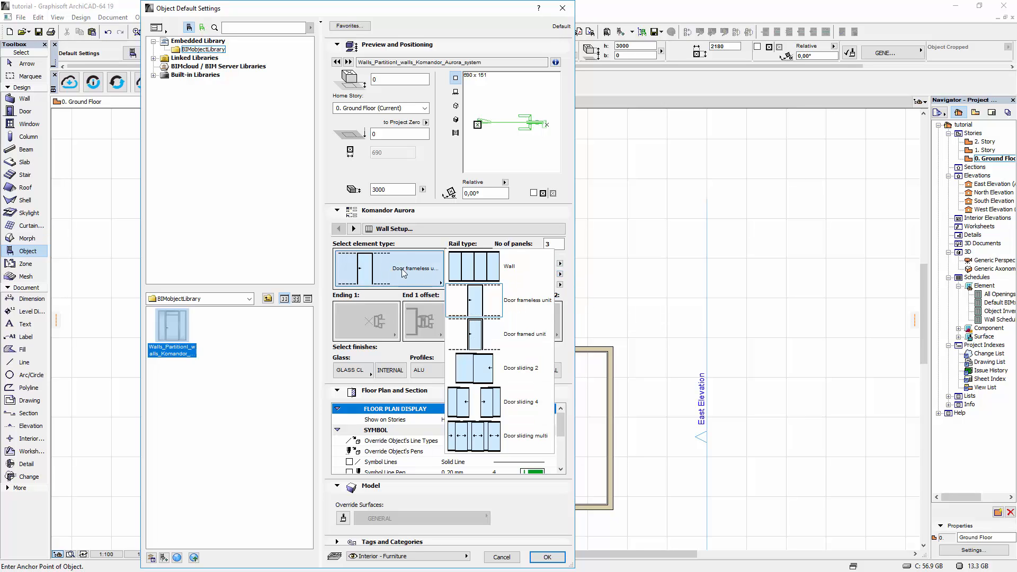
left_click(481, 275)
left_click(385, 330)
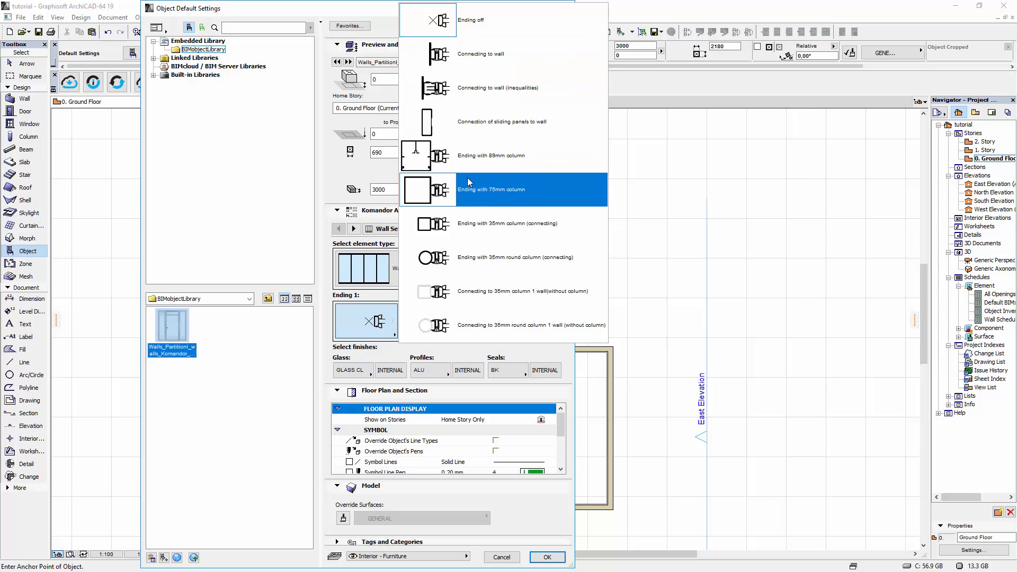
left_click(459, 357)
Step: Set Ending 2 to the connecting 35mm round column and Ending 1 to the 35mm round column without column, and view the connecting options
left_click(527, 320)
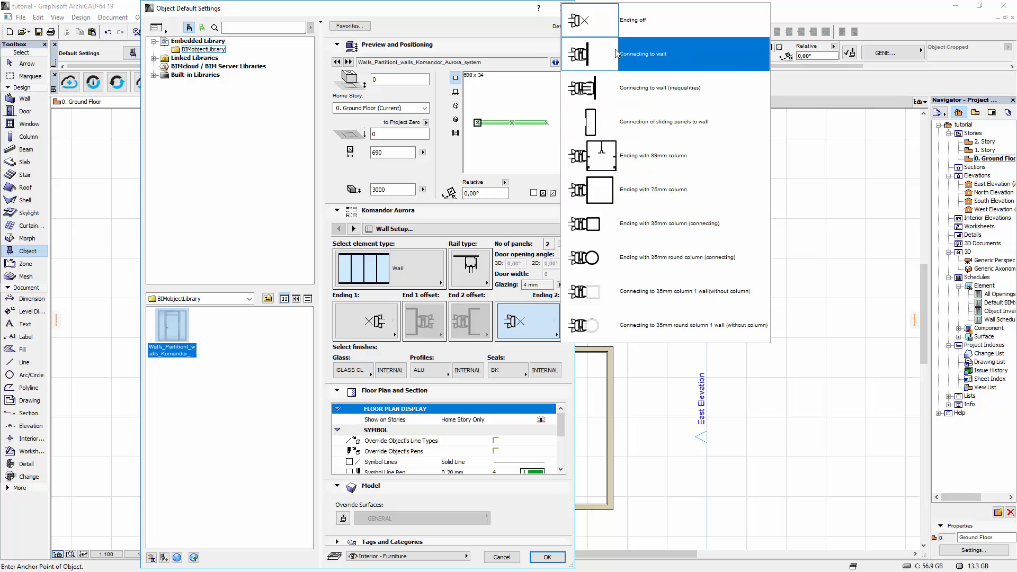
left_click(636, 258)
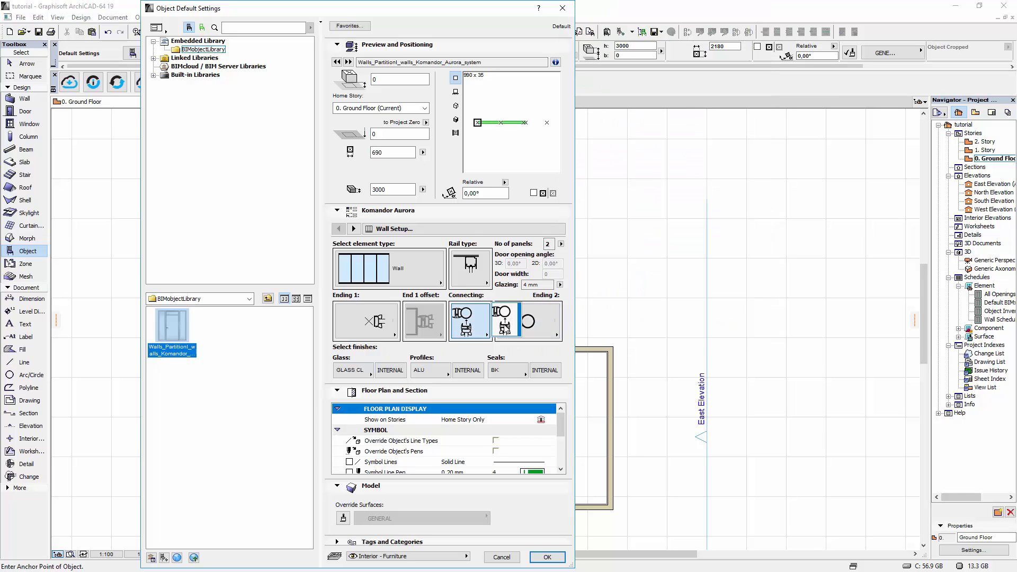
left_click(381, 325)
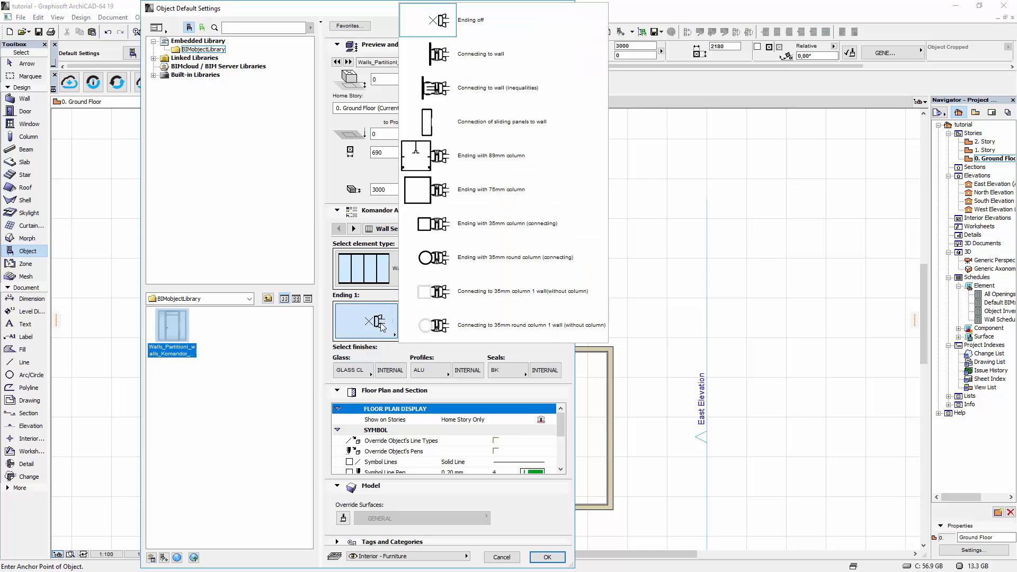
left_click(448, 322)
left_click(424, 324)
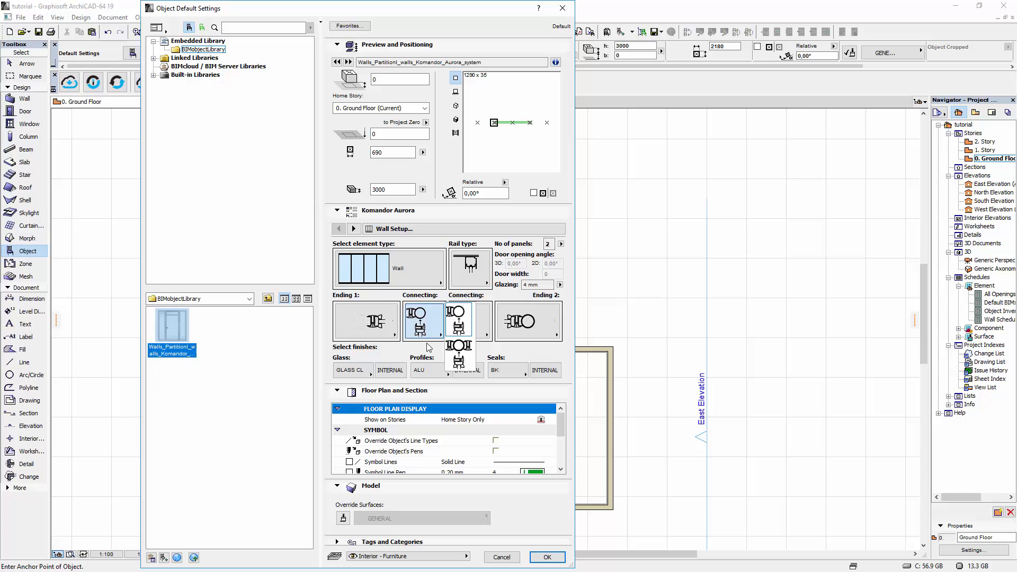
left_click(429, 348)
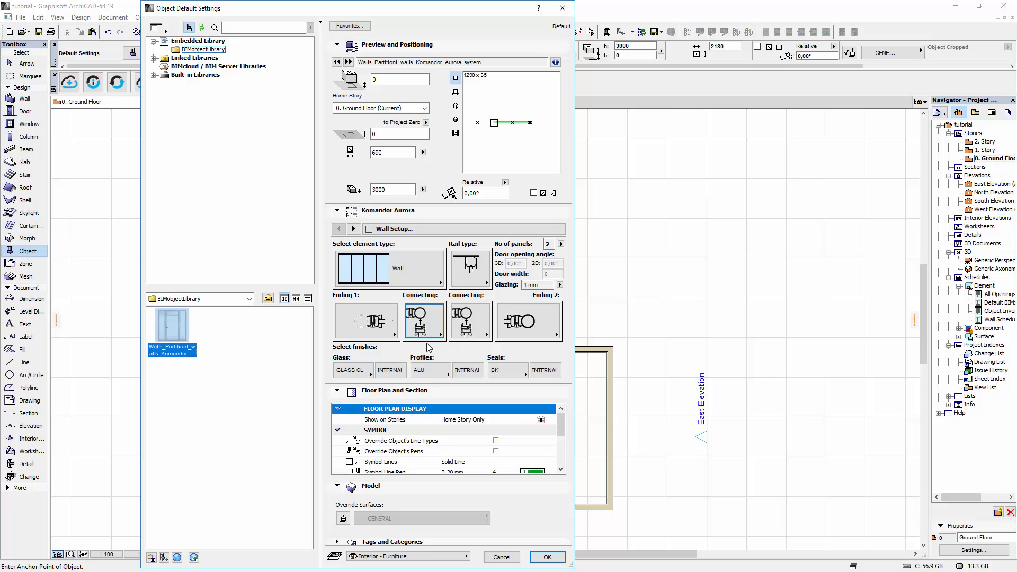
Step: Reset both Ending 1 and Ending 2 of the Aurora wall to Ending off
left_click(392, 328)
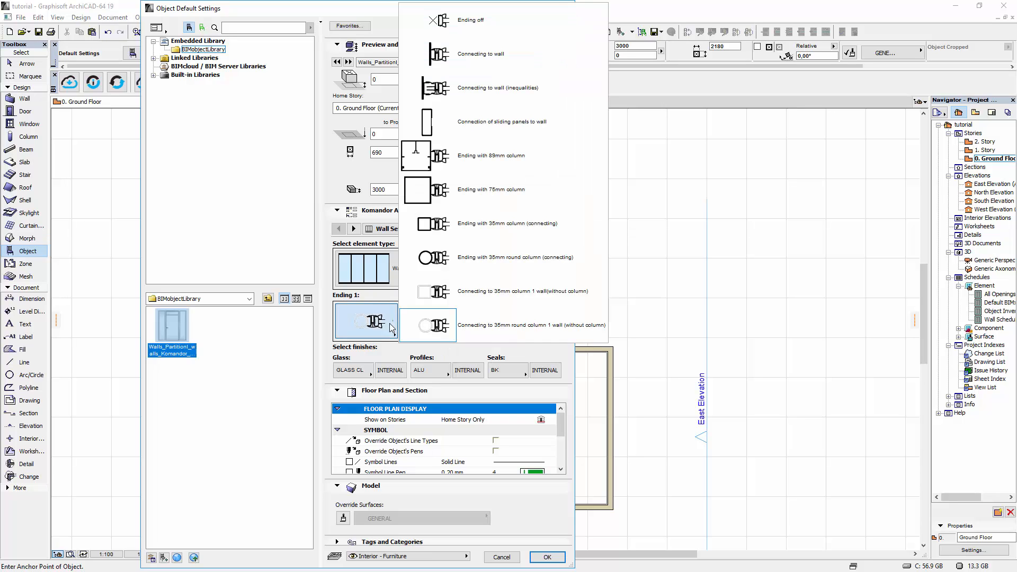
left_click(479, 25)
left_click(551, 324)
left_click(612, 22)
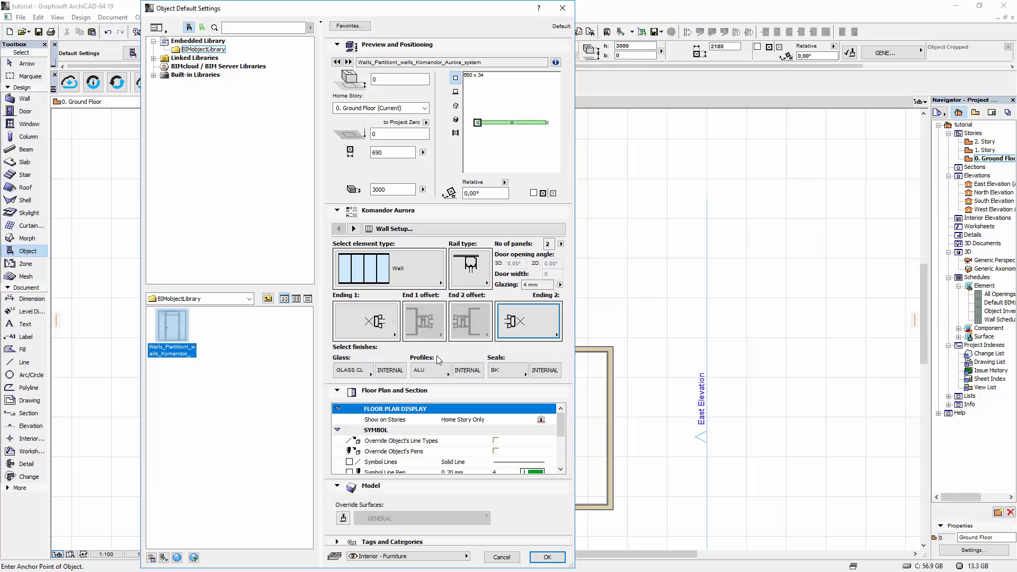
Step: Try custom finishes for the glass, profiles and seals, and browse the available surface materials
left_click(371, 373)
left_click(382, 366)
left_click(386, 375)
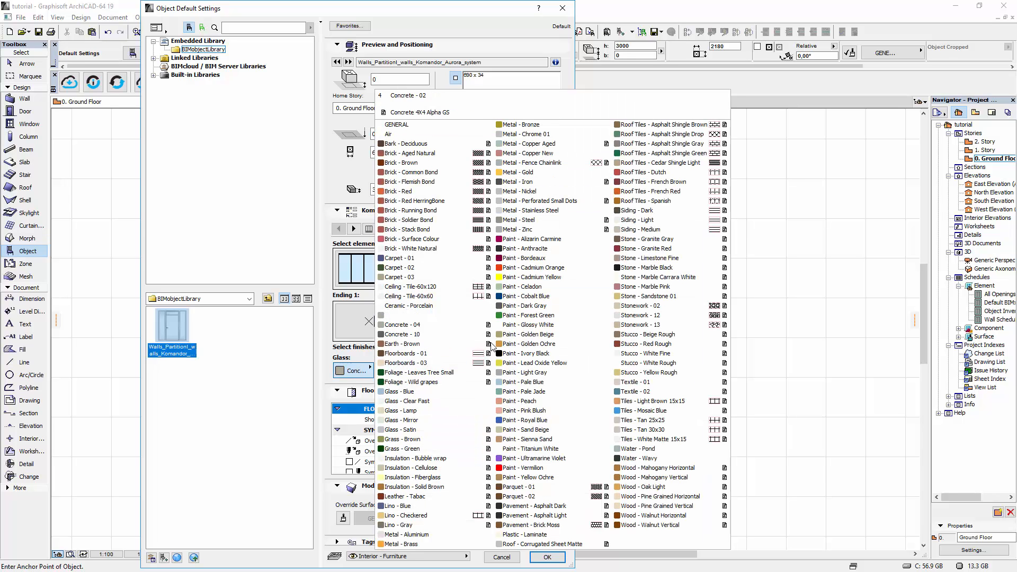
left_click(355, 356)
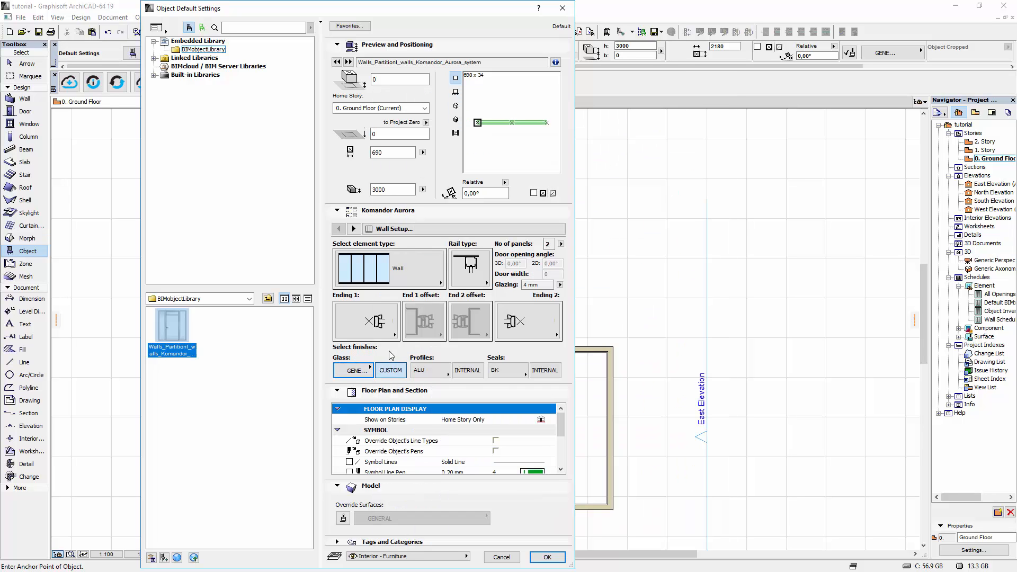
left_click(430, 371)
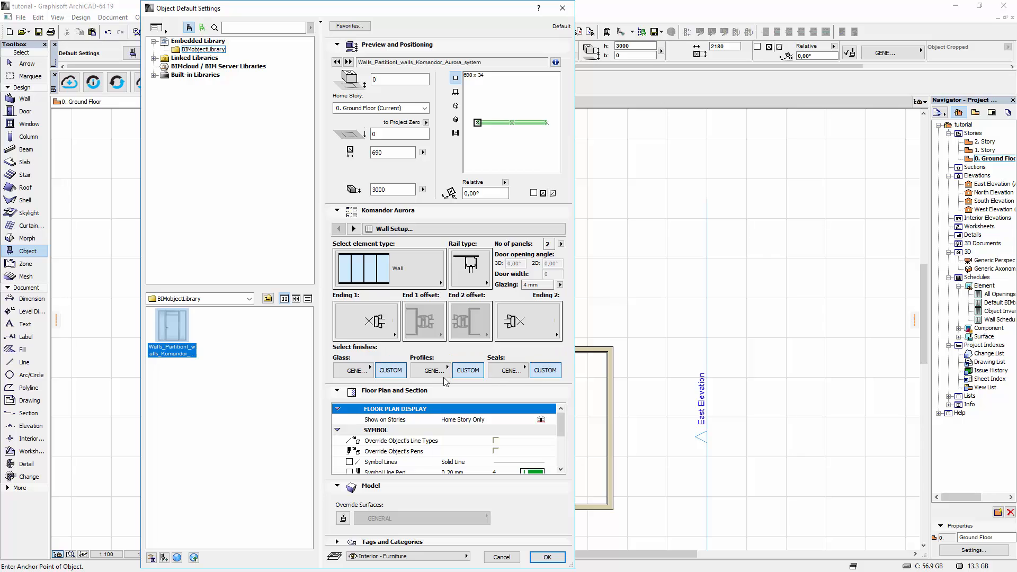
left_click(433, 370)
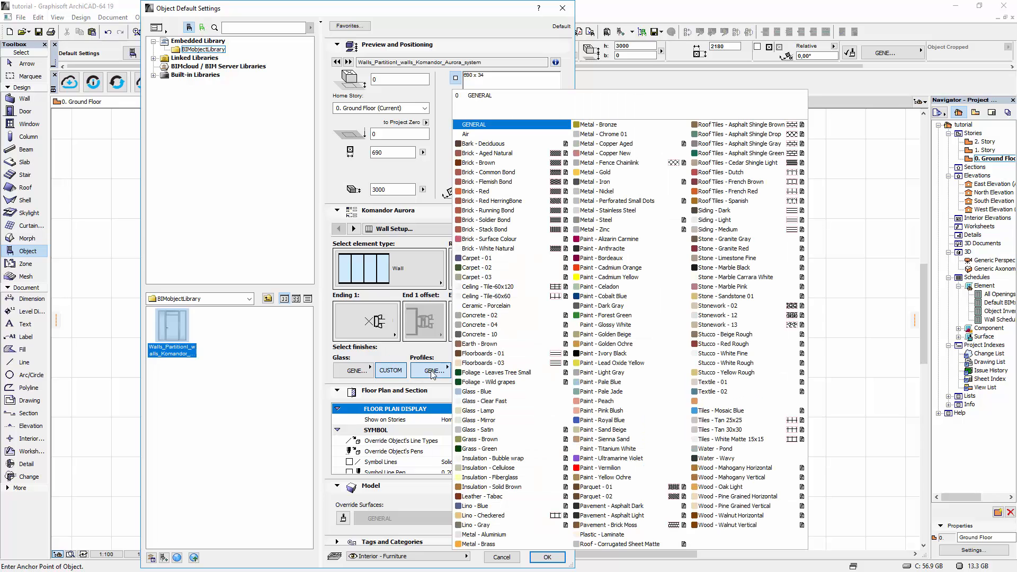
left_click(367, 358)
Step: Return the glass, profile and seal finishes to the internal options
left_click(393, 371)
left_click(468, 371)
left_click(546, 370)
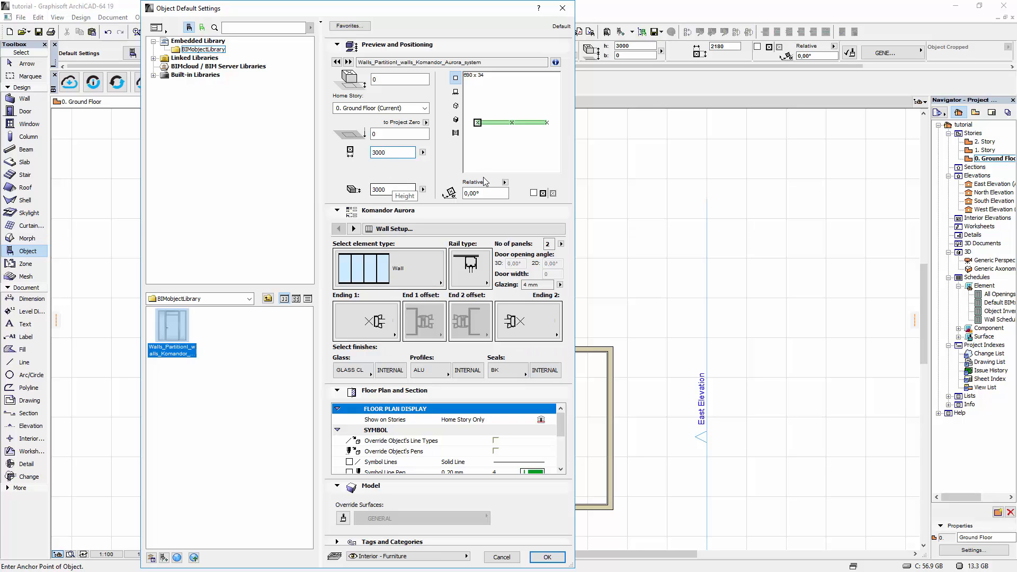
Step: Set the Aurora wall's length to 3000, review its Appearance and BIMobject pages, and accept the default settings
left_click(397, 189)
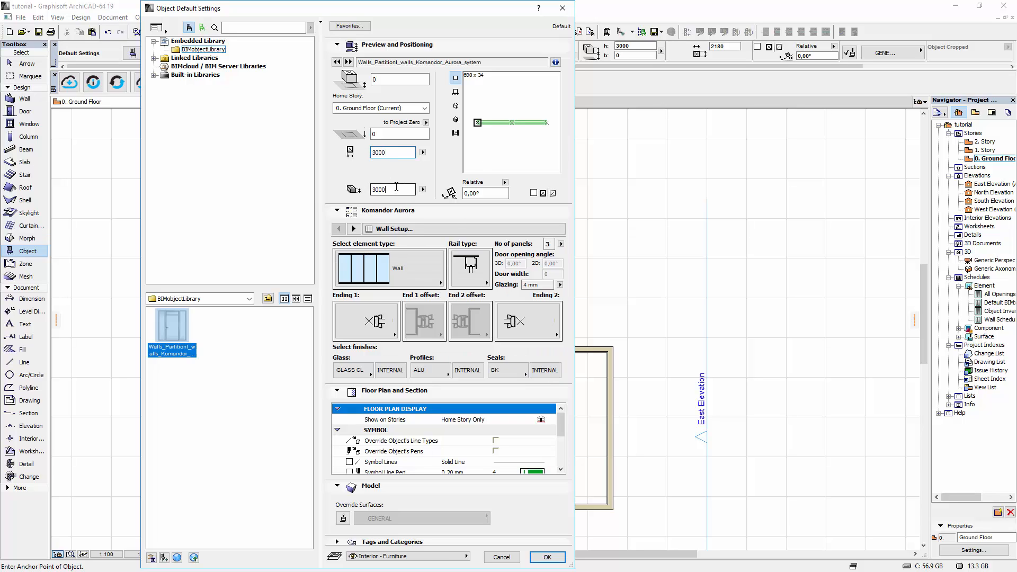
left_click(354, 228)
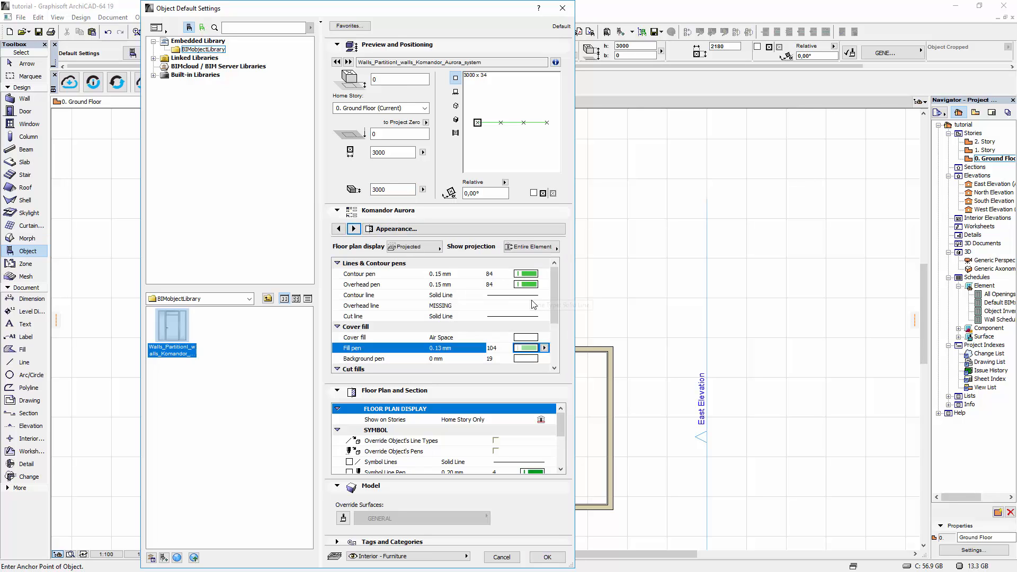
mouse_move(555, 308)
left_mouse_down()
mouse_move(556, 352)
mouse_move(557, 306)
left_mouse_up()
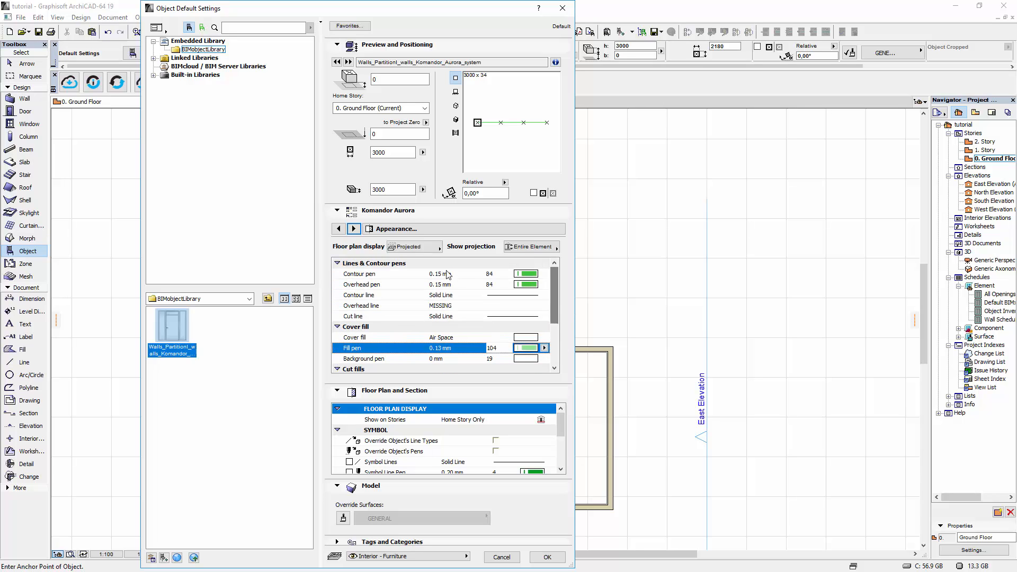
left_click(438, 247)
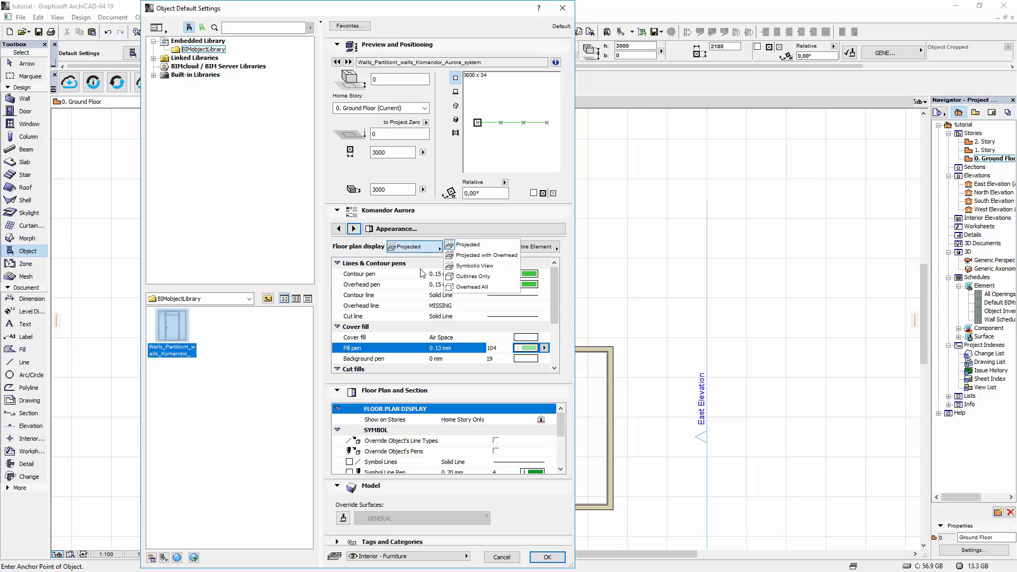
left_click(364, 254)
left_click(354, 229)
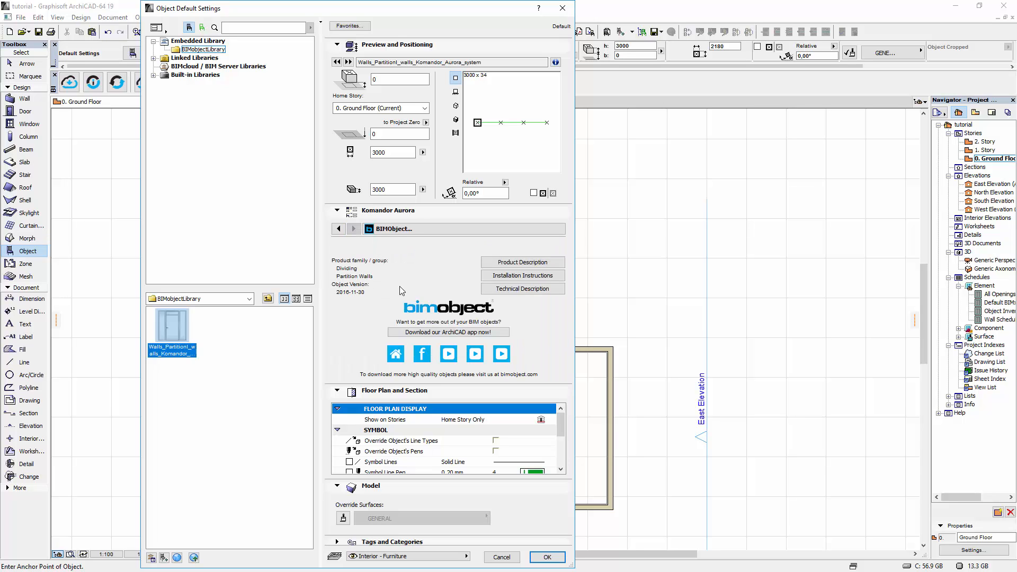
left_click(339, 229)
left_click(339, 229)
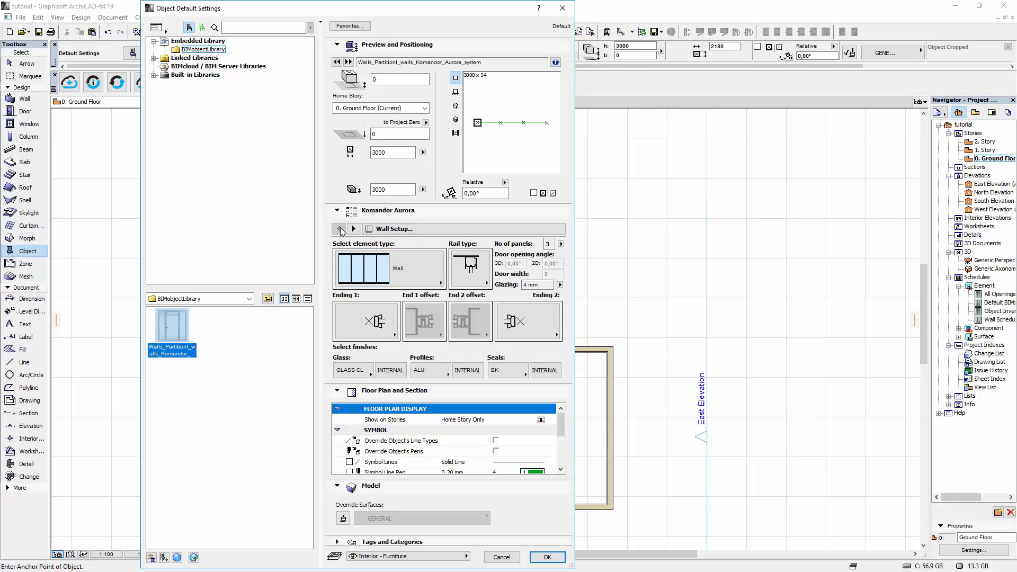
left_click(548, 557)
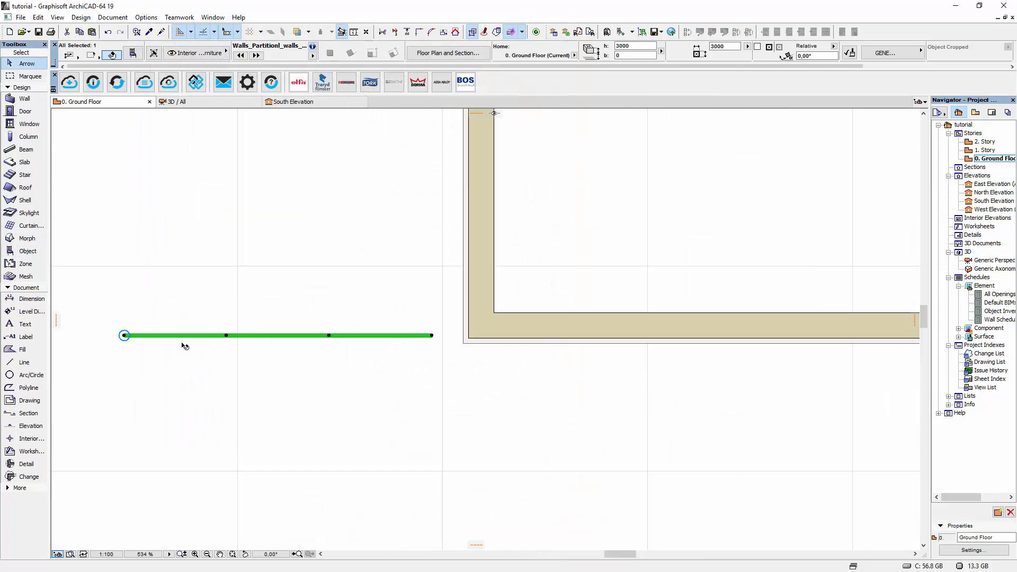
Step: Set the placed Aurora wall's Ending 2 to Connecting to wall and Ending 1 to Ending with 35mm round column (connecting)
key("ctrl+t")
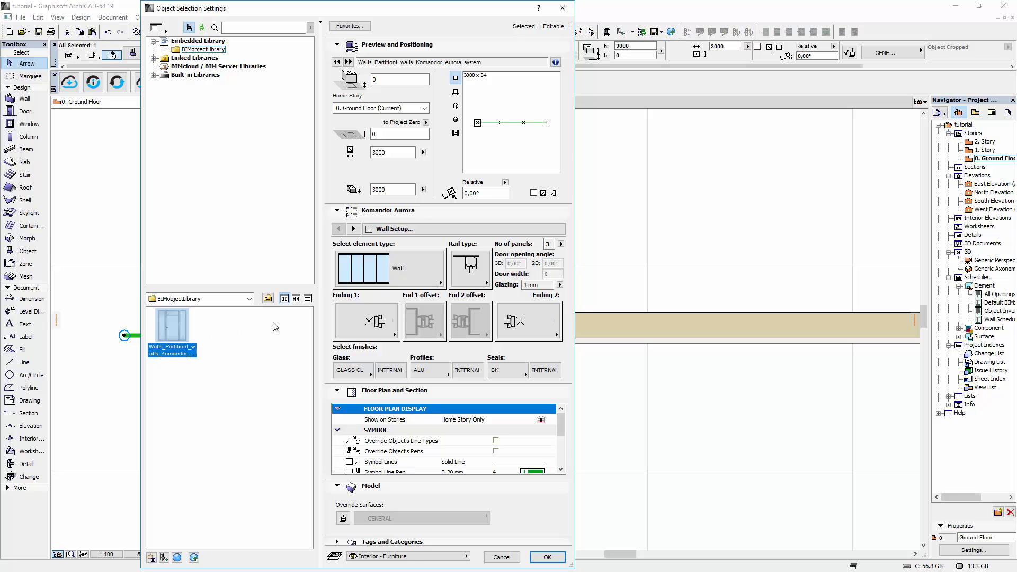
left_click(537, 319)
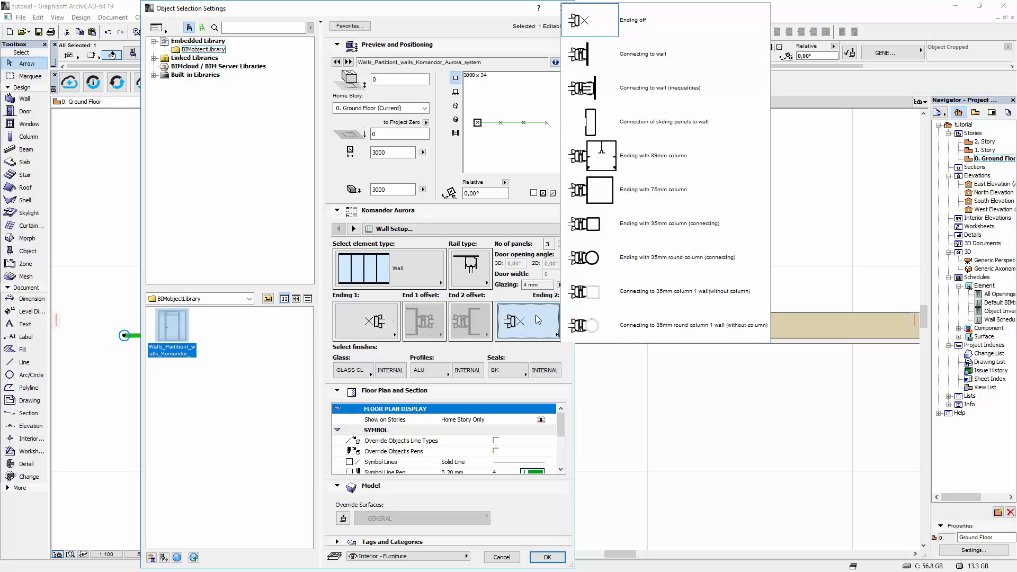
left_click(644, 61)
left_click(373, 330)
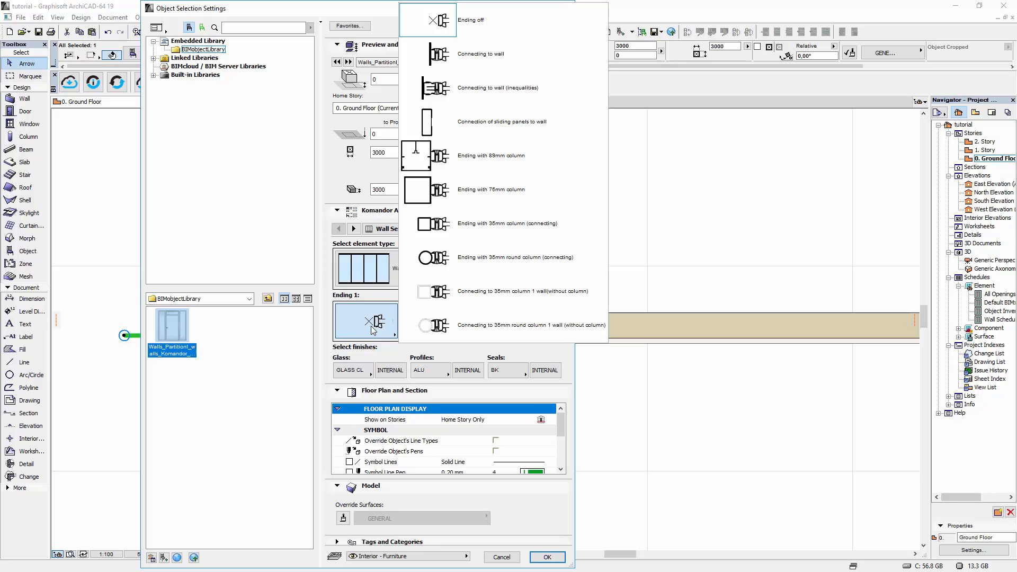
left_click(509, 257)
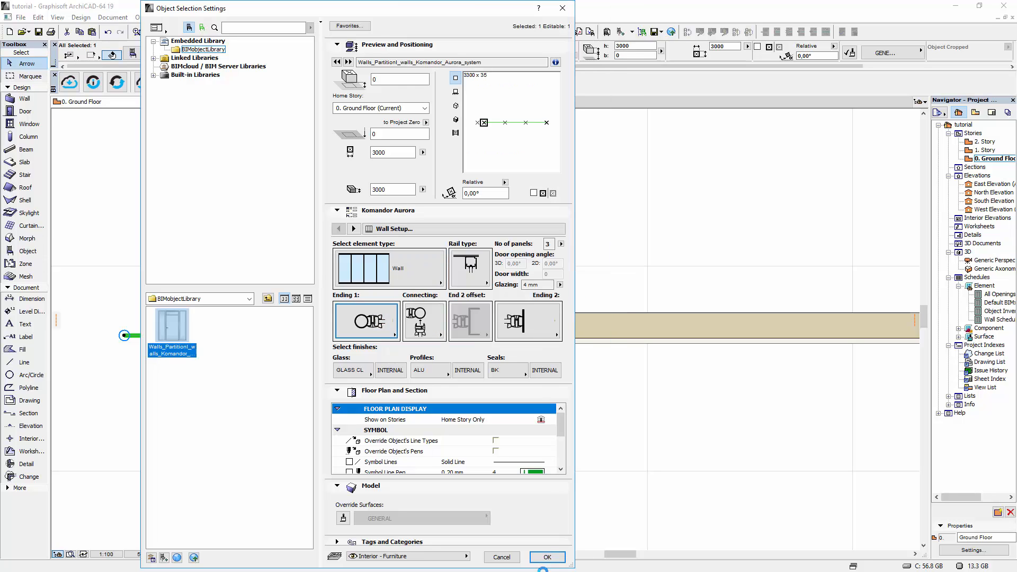
left_click(548, 557)
Step: Move the Aurora wall so that its wall-connecting end meets the outer lower-left corner of the building
scroll(432, 342, "up", 5)
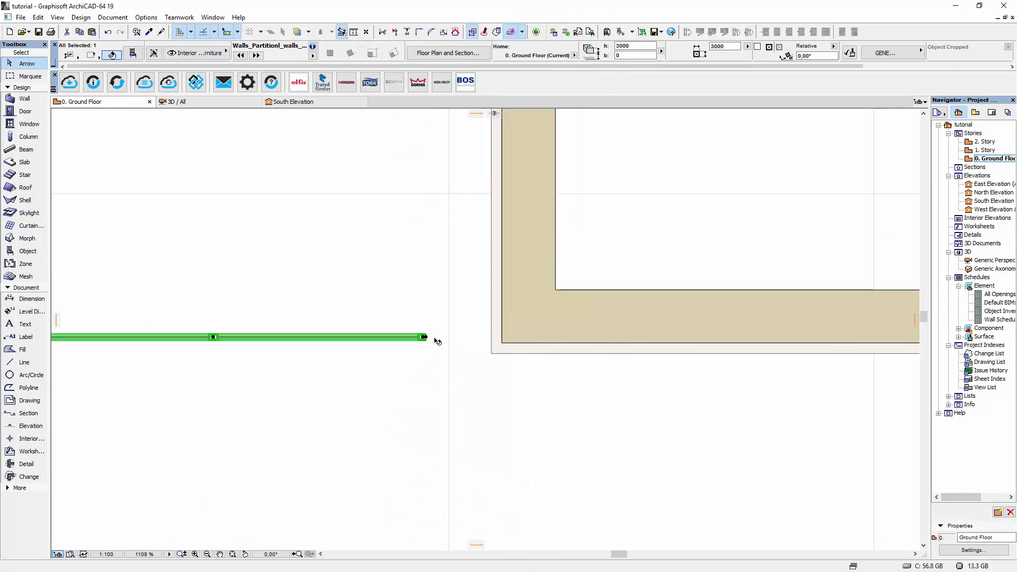
left_click(422, 333)
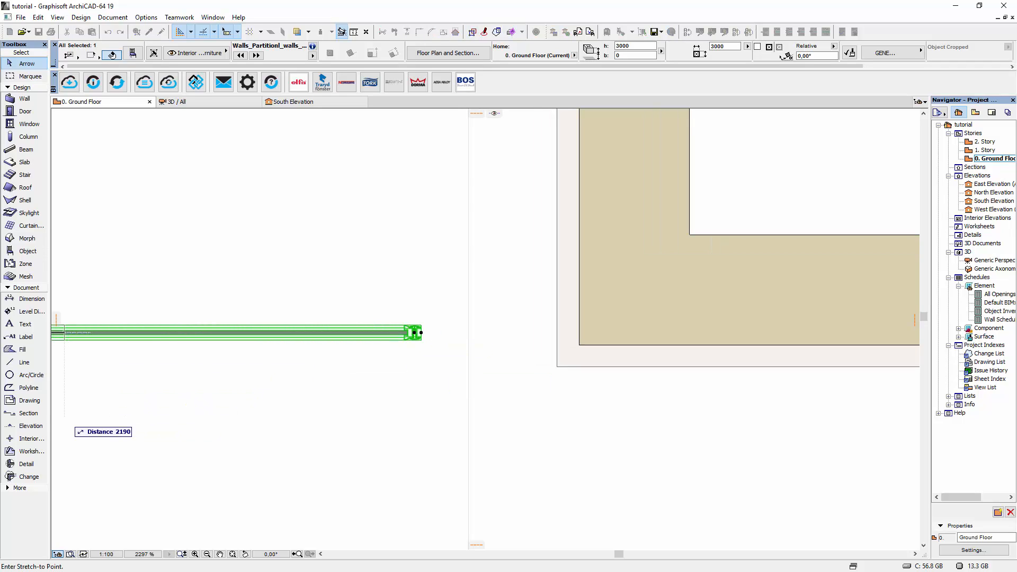
left_click(302, 274)
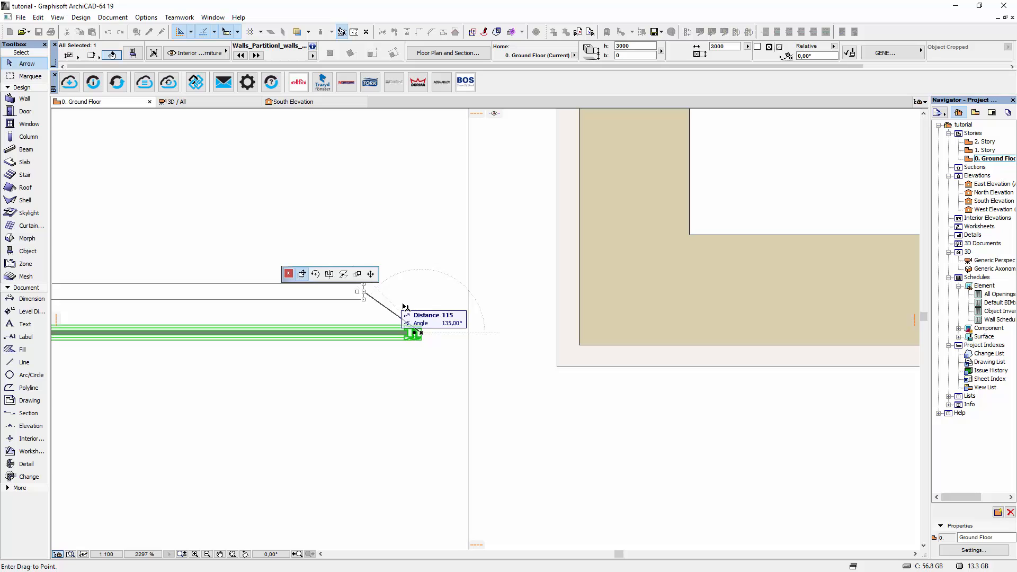
left_click(558, 367)
scroll(415, 356, "down", 3)
middle_click_drag(273, 348, 634, 366)
scroll(228, 411, "down", 3)
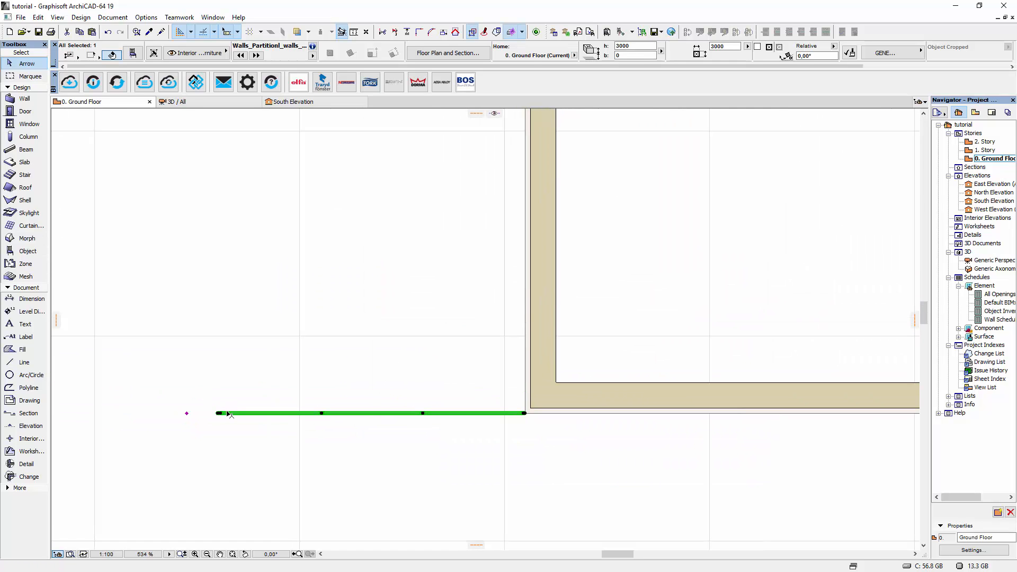
Step: Make a copy of the Aurora wall straight above the original, using its round-column end as the reference point
scroll(228, 416, "up", 3)
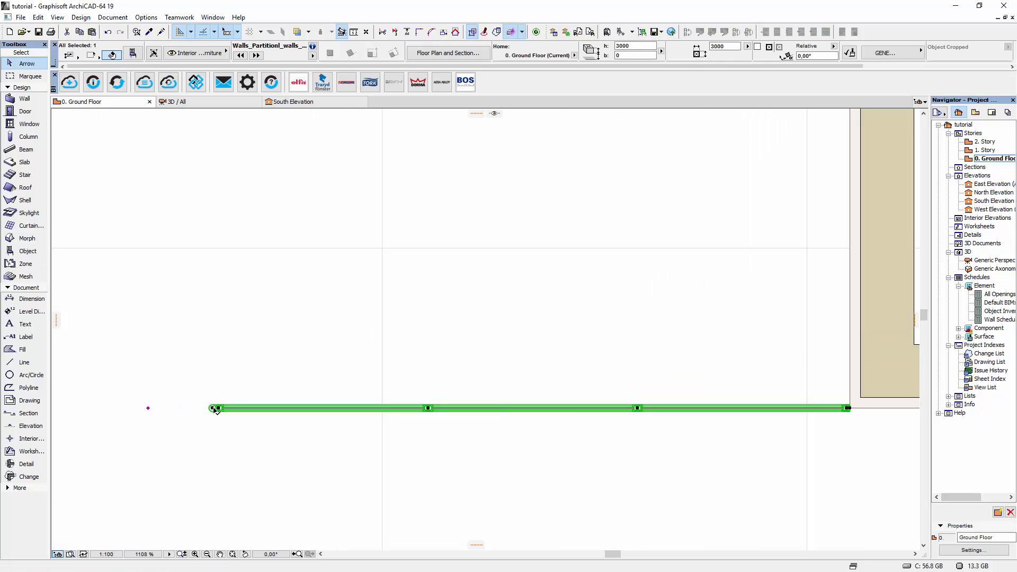
left_click(215, 409)
key("ctrl")
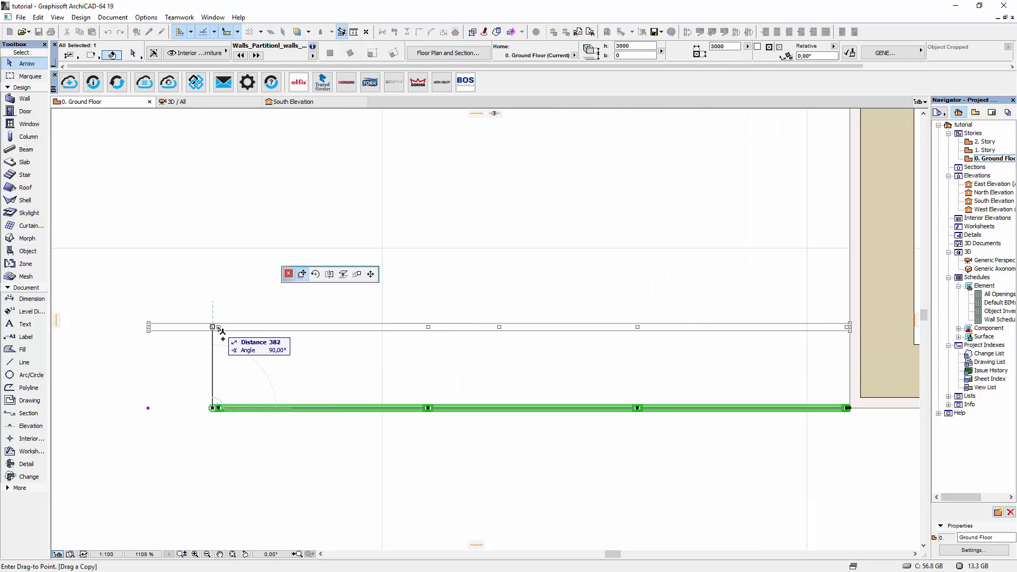
left_click(217, 336)
Step: Rotate the copied Aurora wall 90° about its round-column end so it runs vertically
left_click(215, 336)
left_click(316, 274)
left_click(212, 335)
left_click(333, 335)
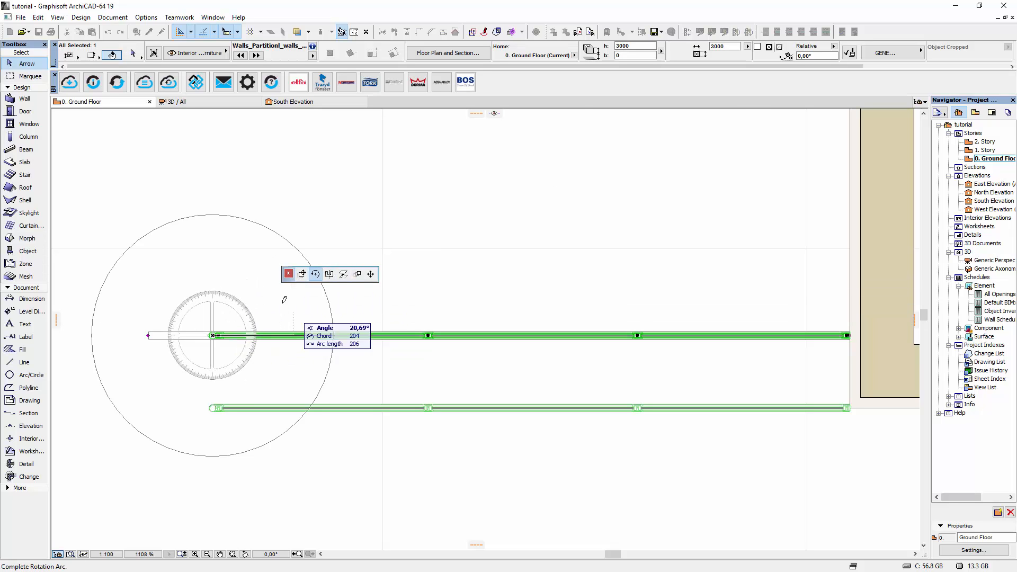
left_click(213, 223)
Step: Stretch the vertical Aurora wall's lower end to the horizontal wall's round column, giving a length of 3342 mm
left_click(213, 336)
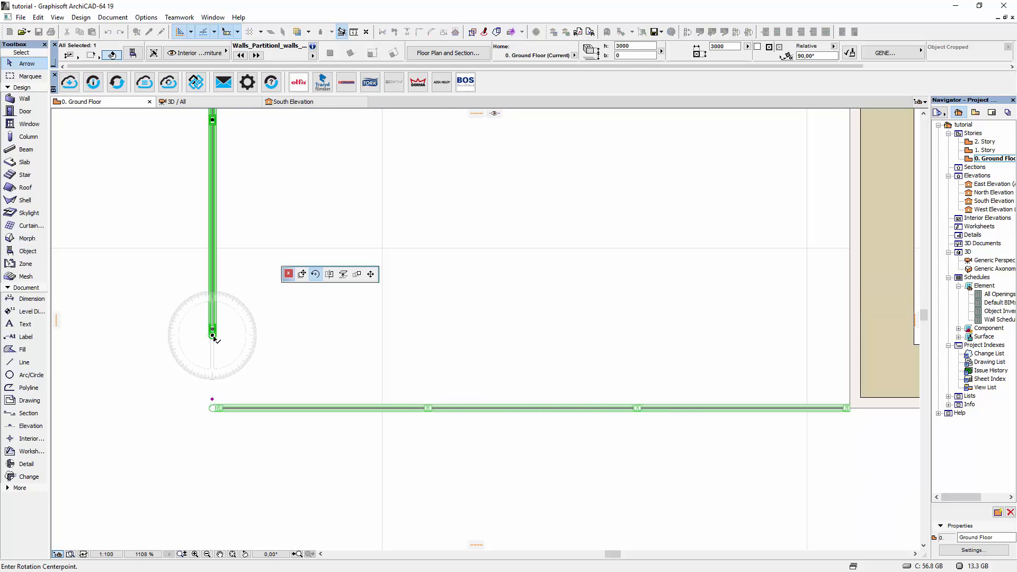
left_click(370, 274)
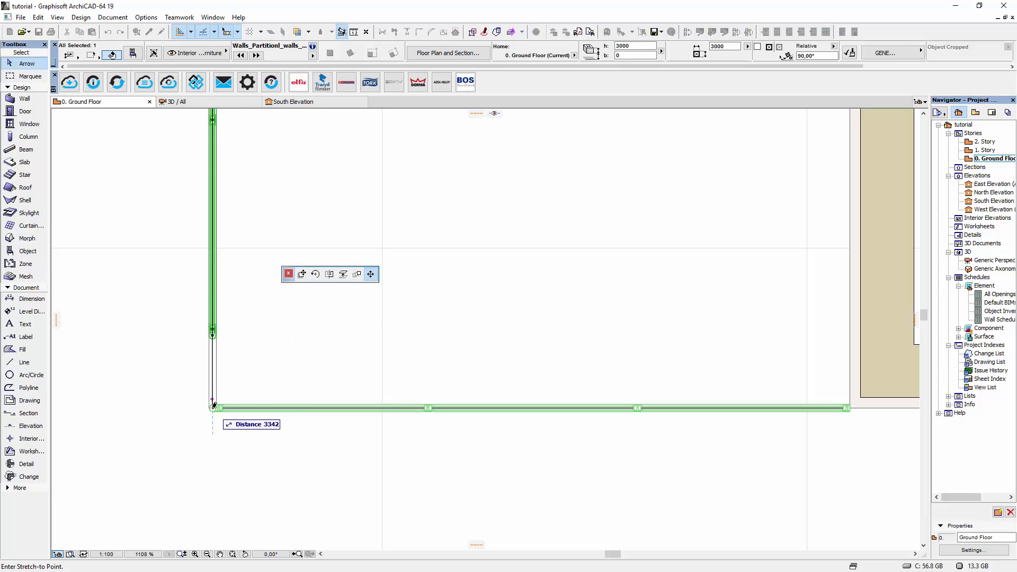
left_click(213, 405)
scroll(214, 405, "down", 5)
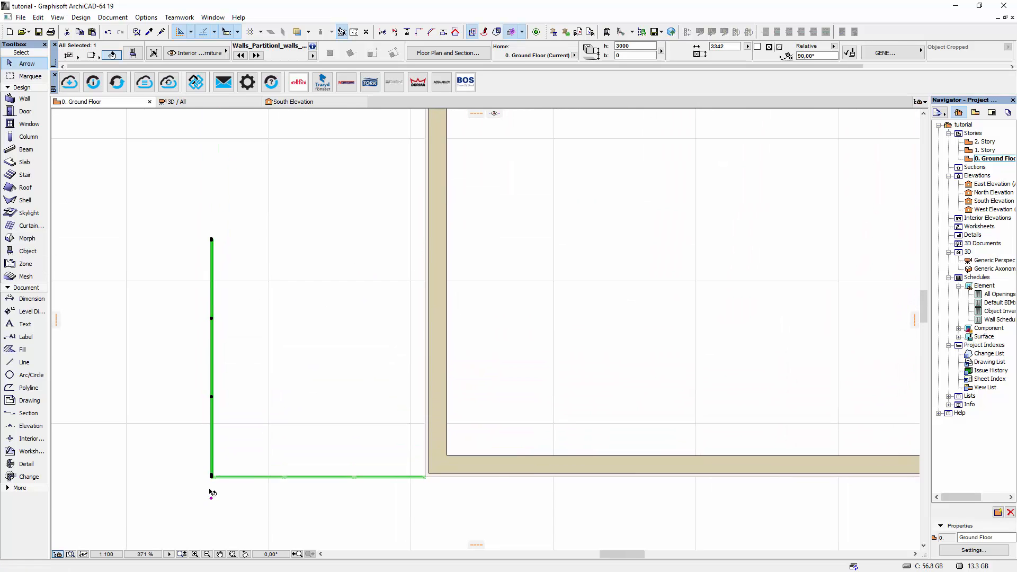
Step: Set the vertical Aurora wall's Ending 2 to Ending with 75mm column
scroll(213, 482, "up", 3)
scroll(210, 461, "down", 2)
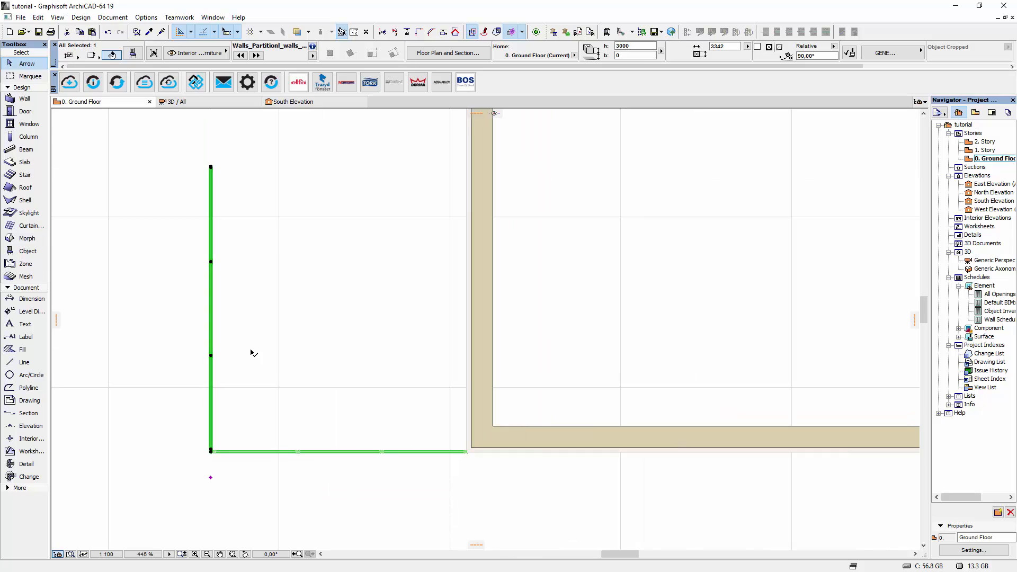
scroll(260, 402, "down", 3)
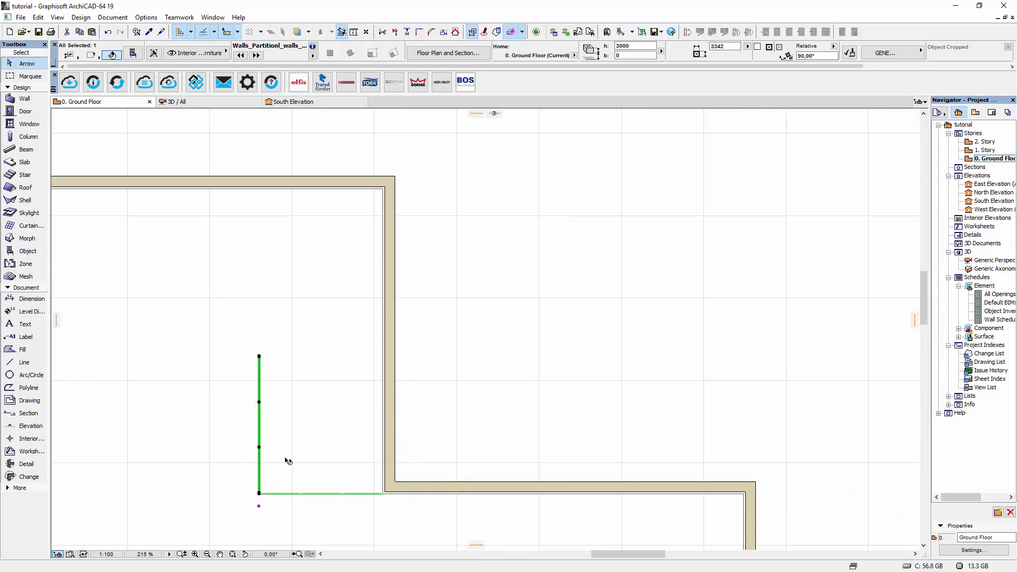
middle_click_drag(289, 472, 322, 418)
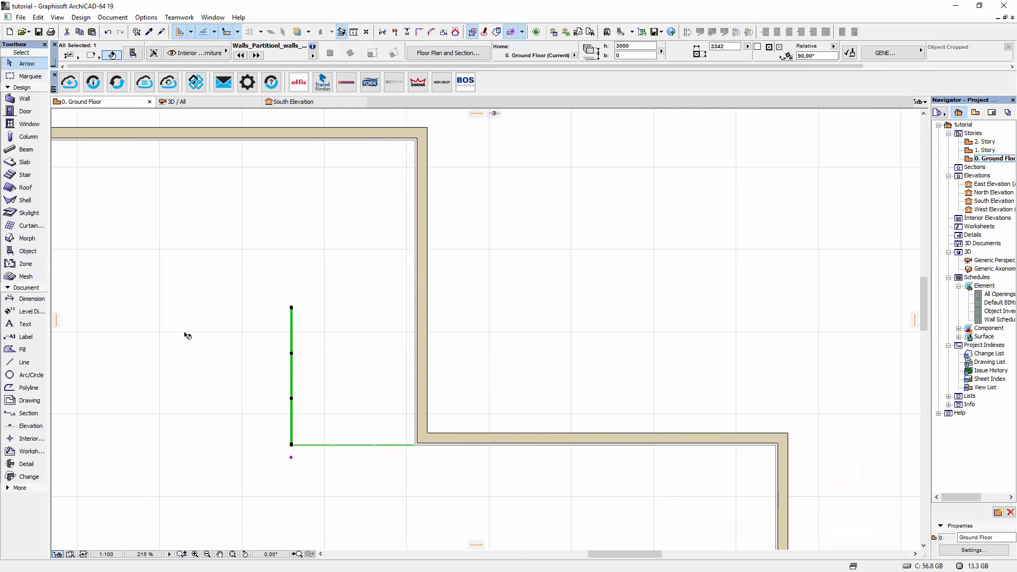
left_click(130, 59)
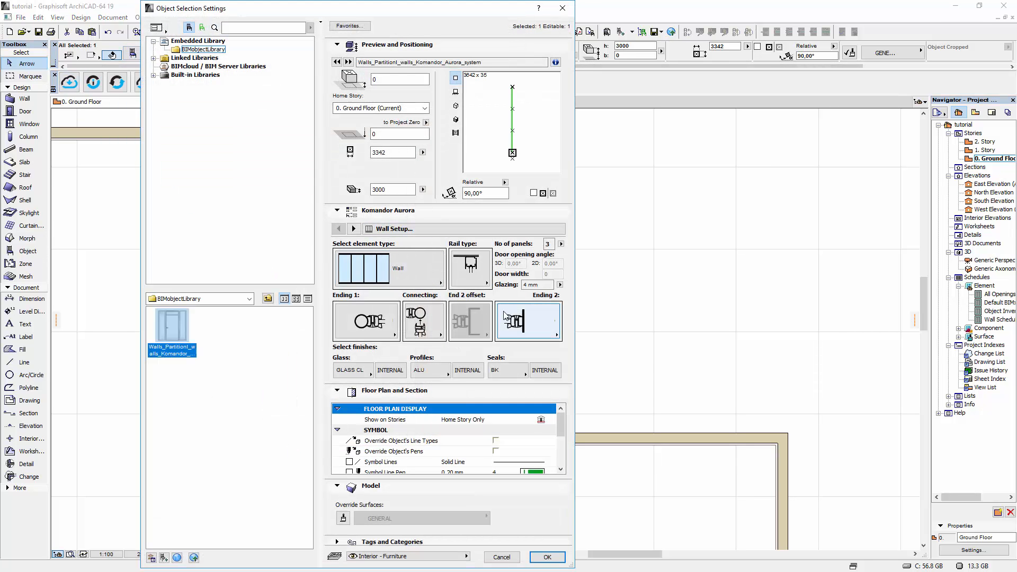
left_click(519, 325)
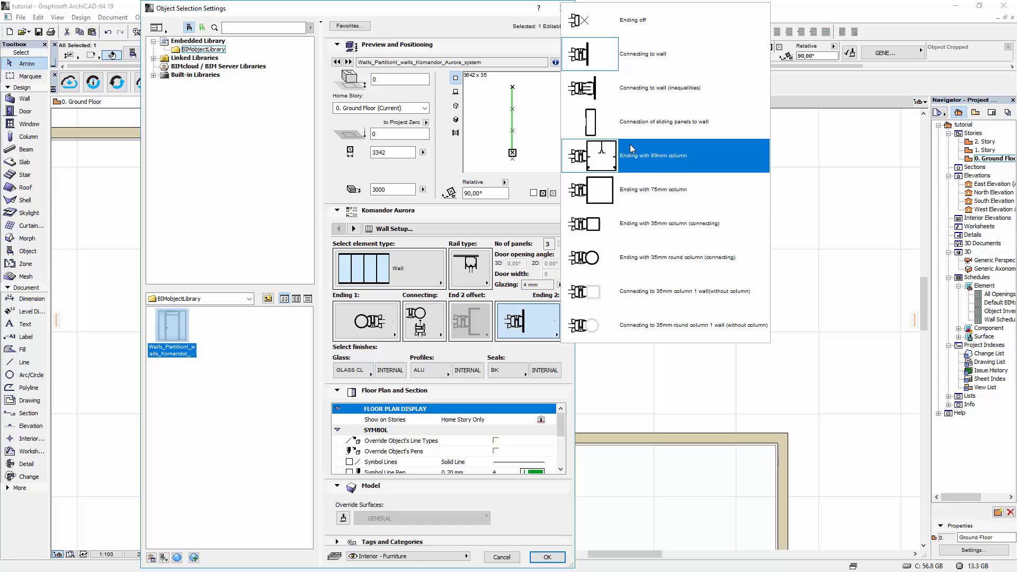
left_click(629, 192)
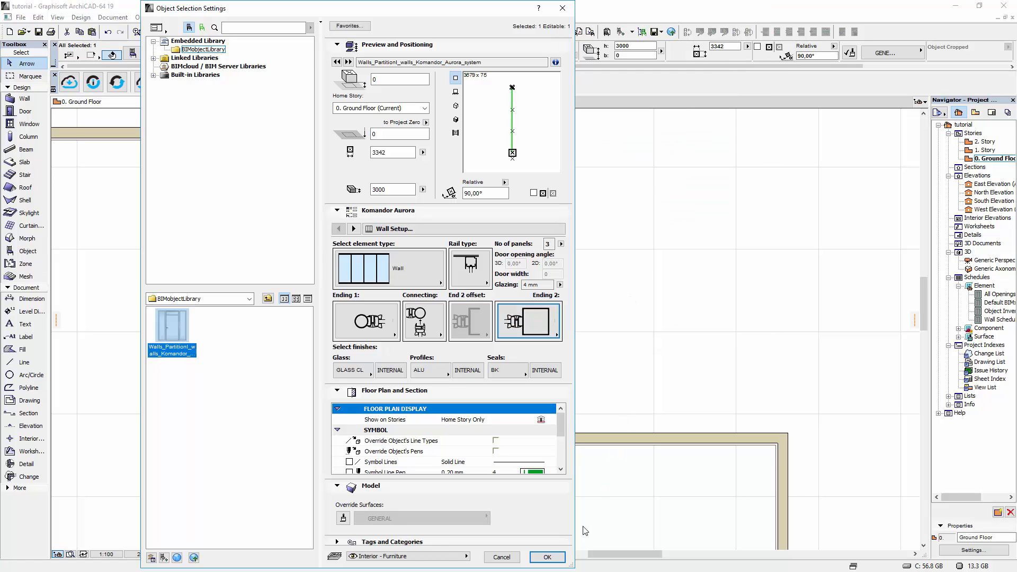
left_click(556, 560)
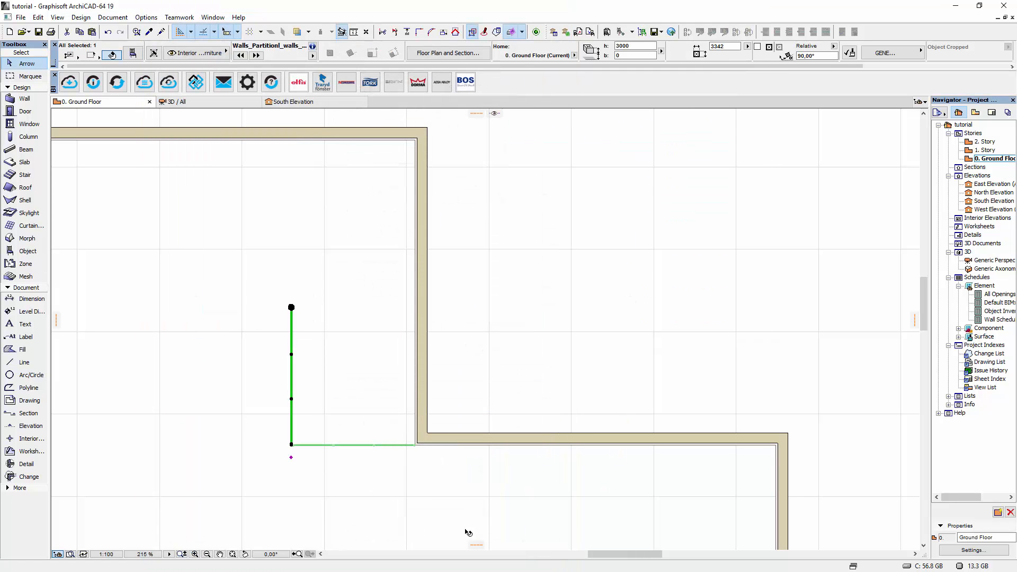
Step: Set the vertical wall's Ending 1 to Connecting to 35mm round column 1 wall (without column)
left_click(133, 53)
left_click(366, 320)
left_click(416, 322)
left_click(547, 557)
Step: Copy the vertical wall by its lower end and place the copy directly above the original's 75 mm column
scroll(292, 443, "up", 4)
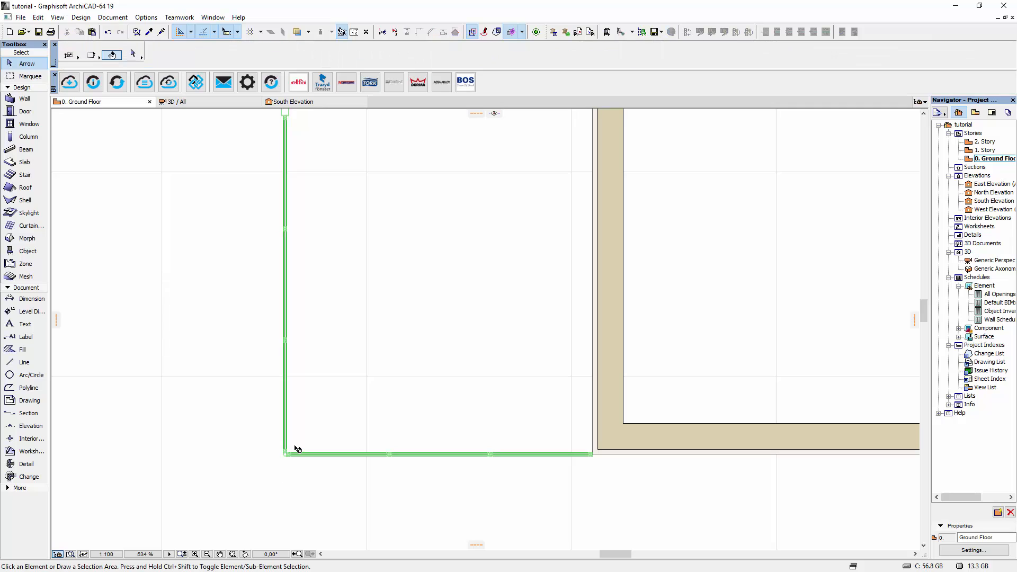
left_click(284, 455)
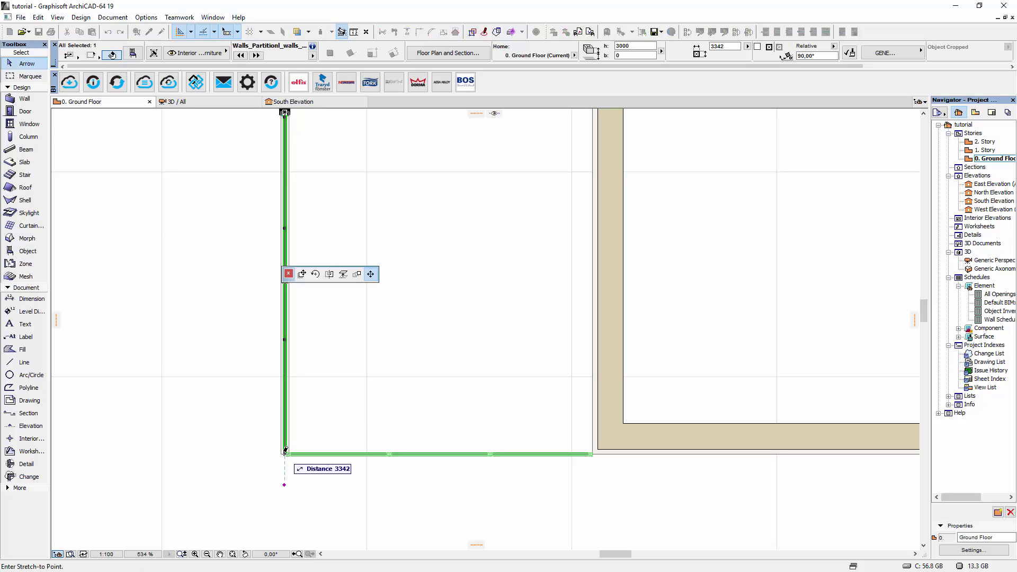
left_click(302, 274)
scroll(306, 197, "down", 1)
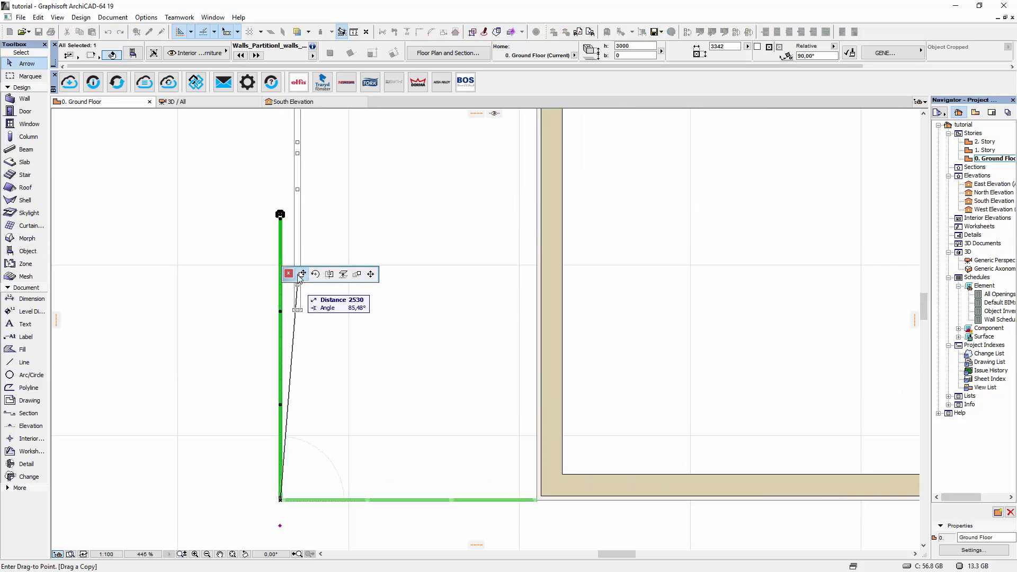
scroll(284, 217, "up", 5)
scroll(309, 345, "down", 4)
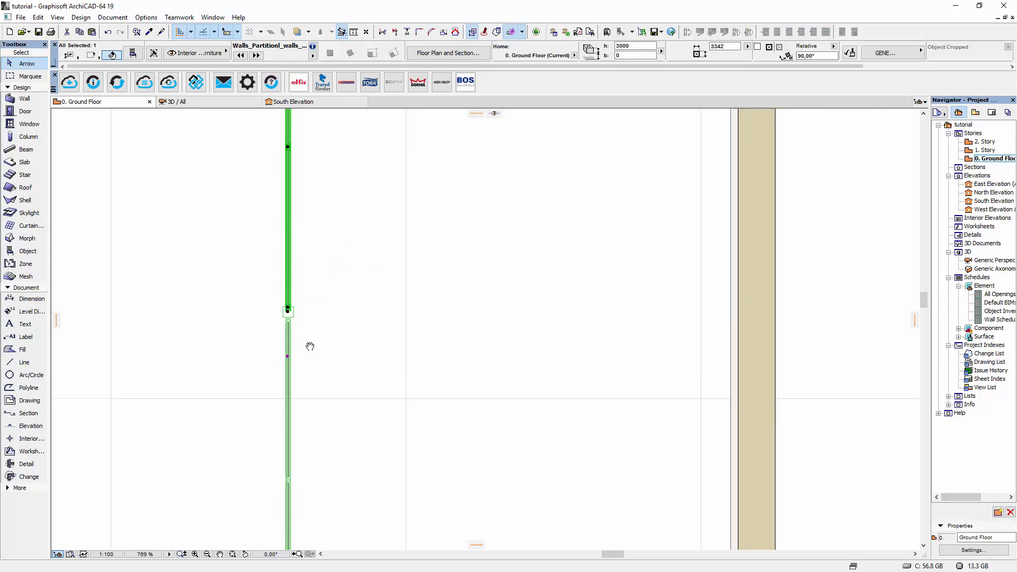
scroll(257, 276, "down", 4)
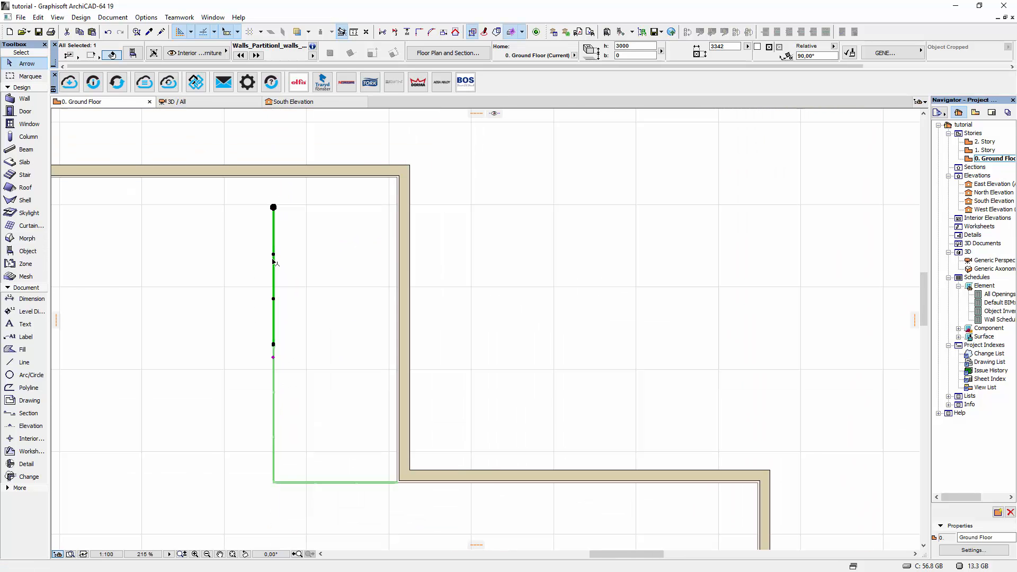
Step: Change the upper wall copy's element type to Door frameless unit with a door width of 900 mm
left_click(133, 53)
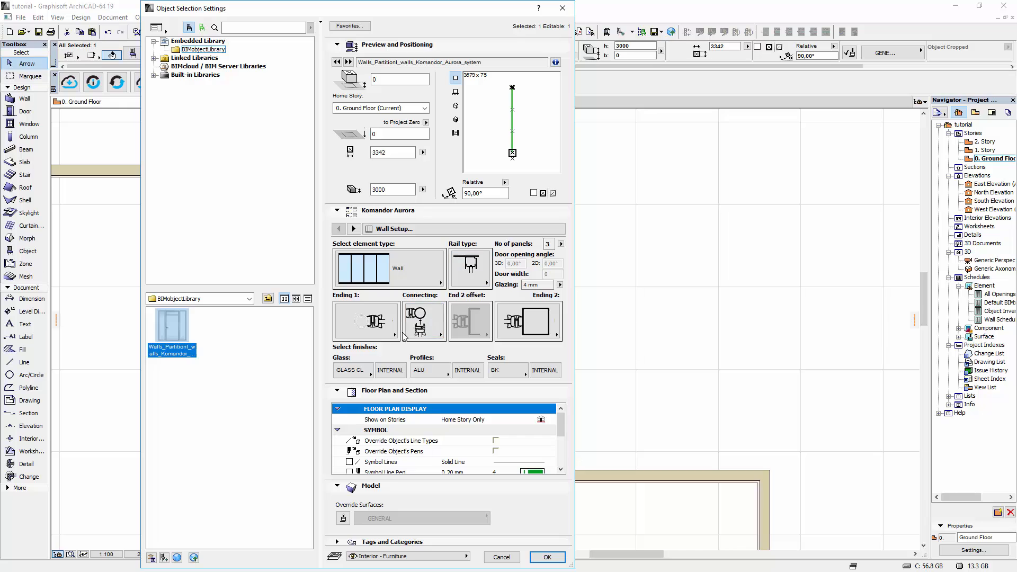
left_click(409, 285)
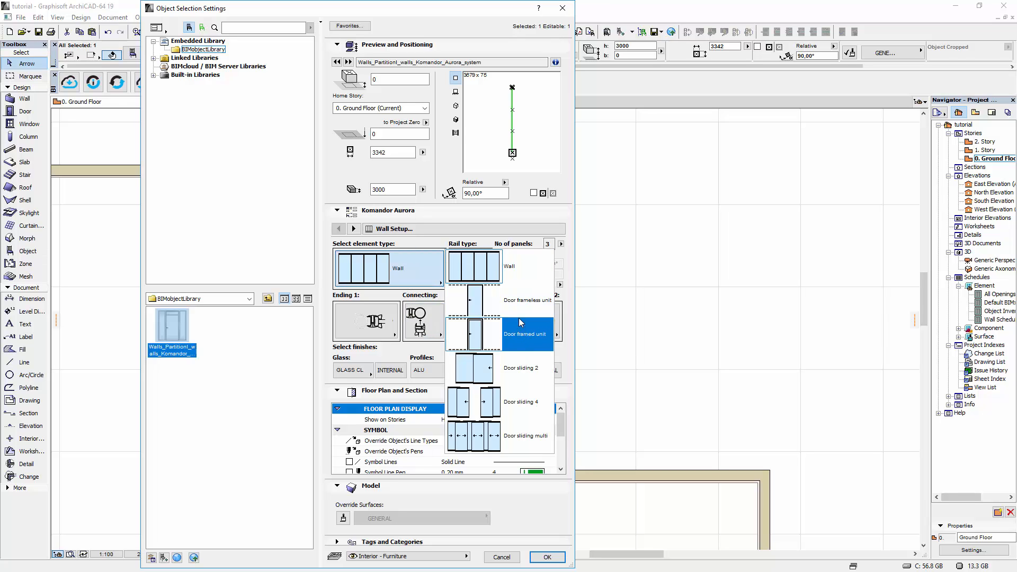
left_click(519, 302)
left_click(561, 274)
left_click(575, 300)
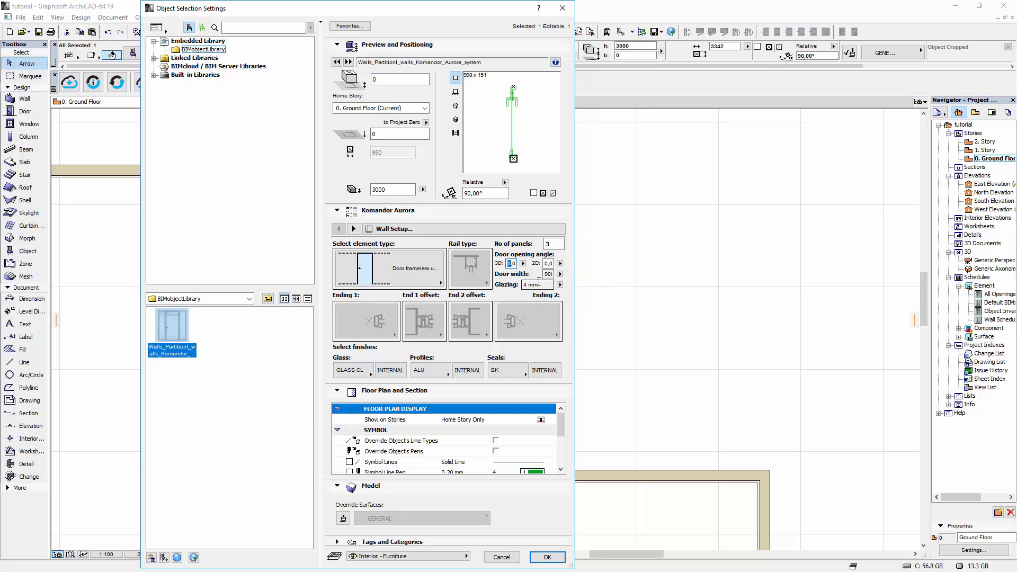
left_click(548, 556)
Step: Mirror the frameless door about a horizontal axis through its lower end
scroll(258, 335, "up", 4)
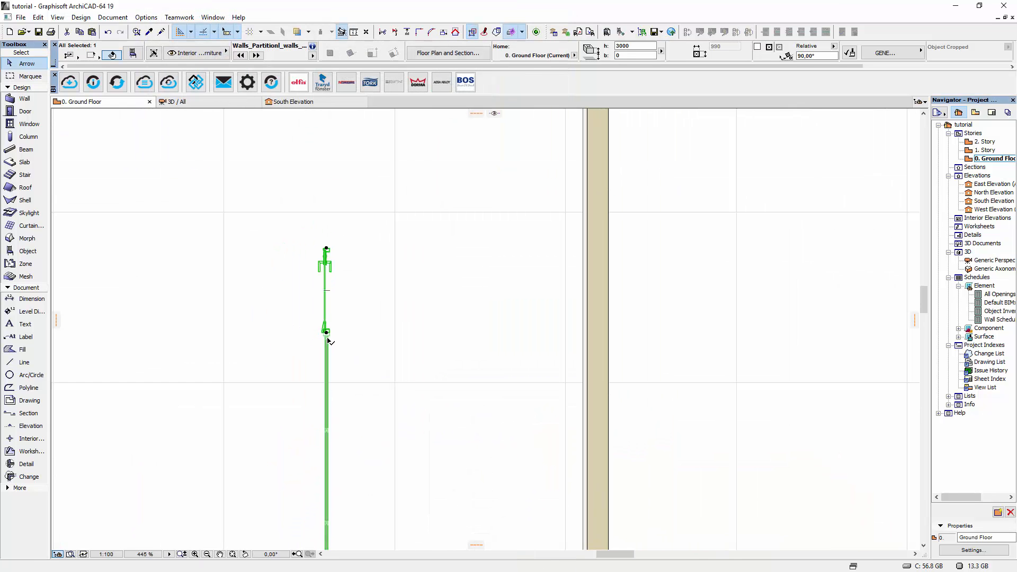
left_click(327, 333)
left_click(332, 277)
left_click(326, 333)
left_click(368, 333)
Step: Move the mirrored door up so its handle-side end sits on top of the vertical wall's 75 mm column
scroll(329, 417, "up", 3)
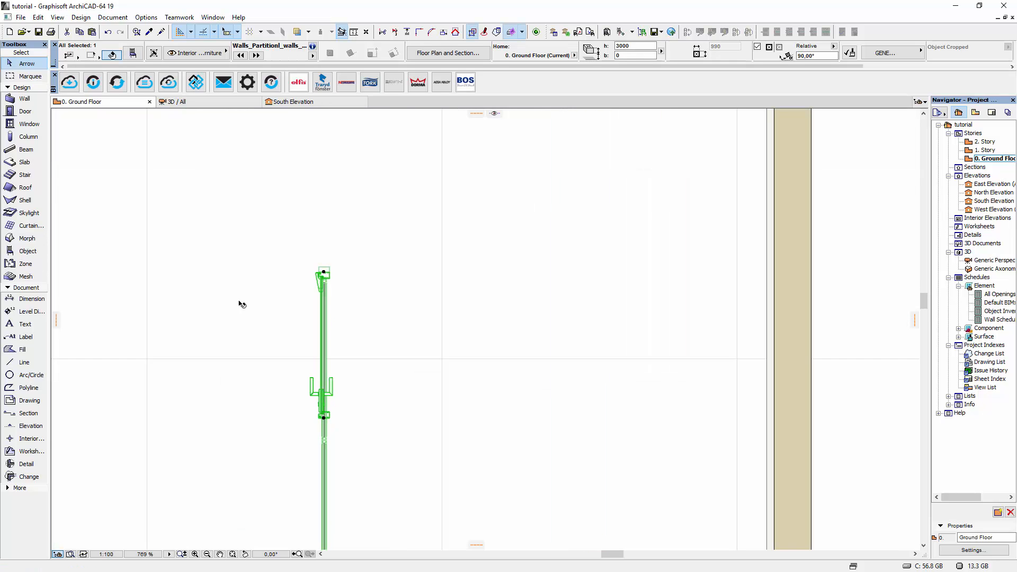
left_click(325, 419)
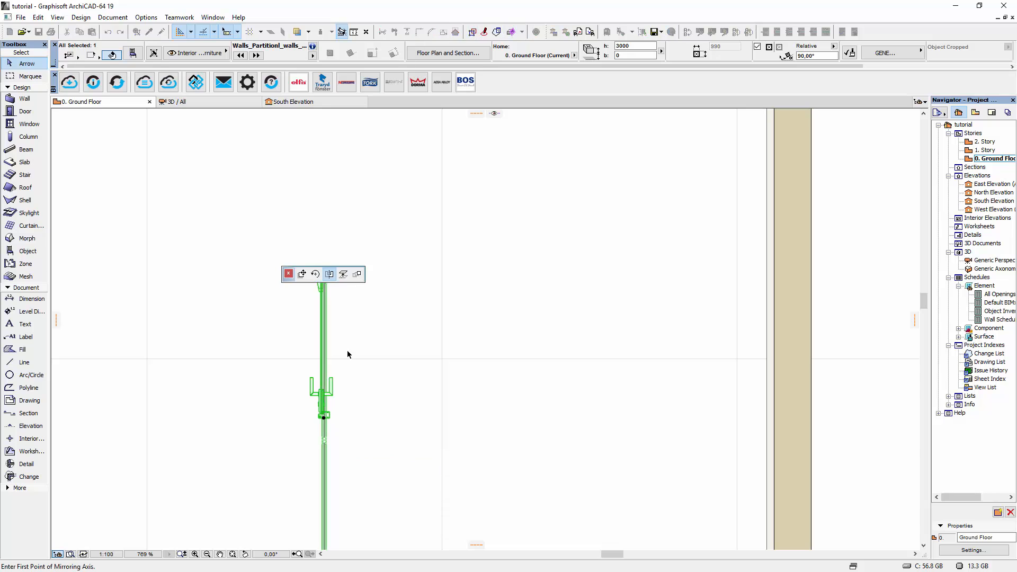
scroll(327, 236, "up", 2)
middle_click_drag(324, 245, 430, 275)
left_click(431, 302)
Step: Copy the vertical wall below the door straight up, placing the copy's column end just short of the building's upper wall
scroll(423, 323, "down", 6)
scroll(425, 335, "down", 5)
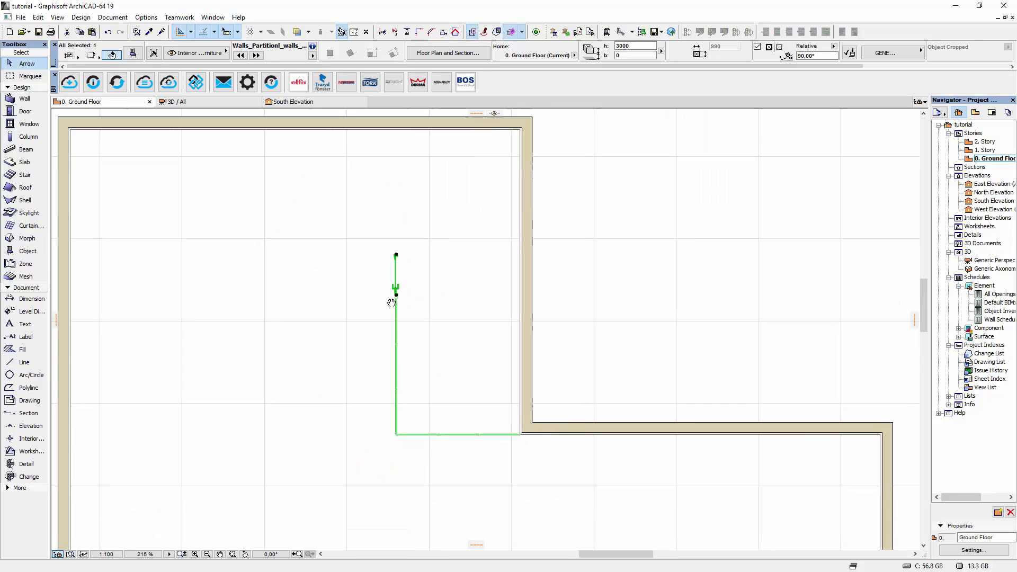
left_click(396, 296)
scroll(403, 291, "up", 3)
scroll(403, 292, "up", 3)
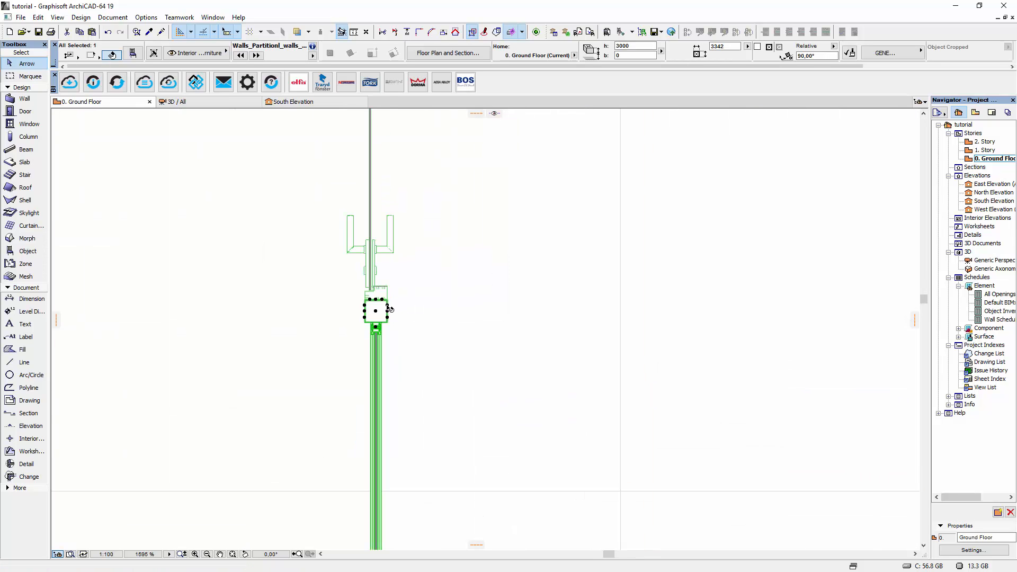
scroll(390, 318, "down", 3)
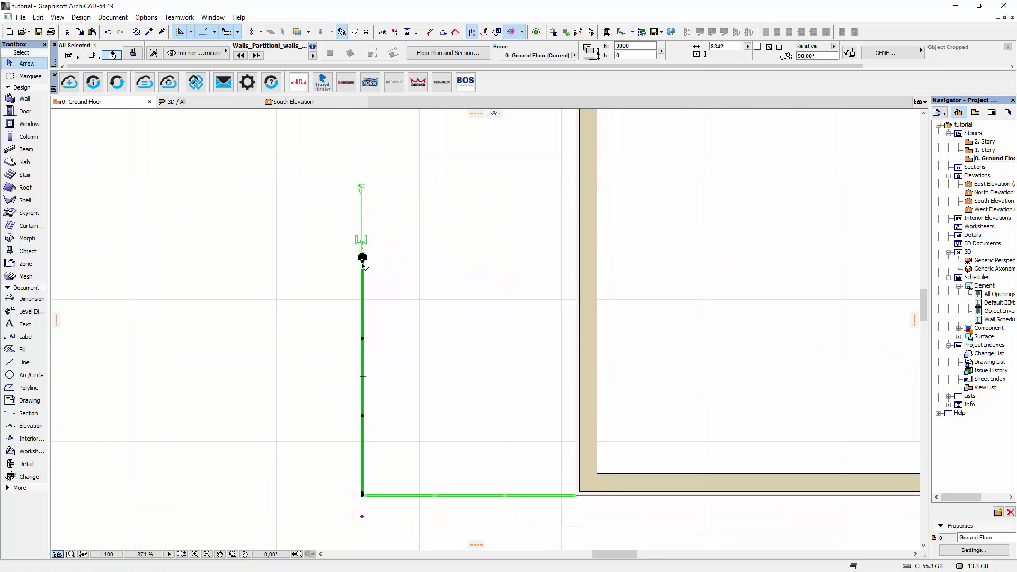
left_click(362, 258)
scroll(350, 297, "down", 3)
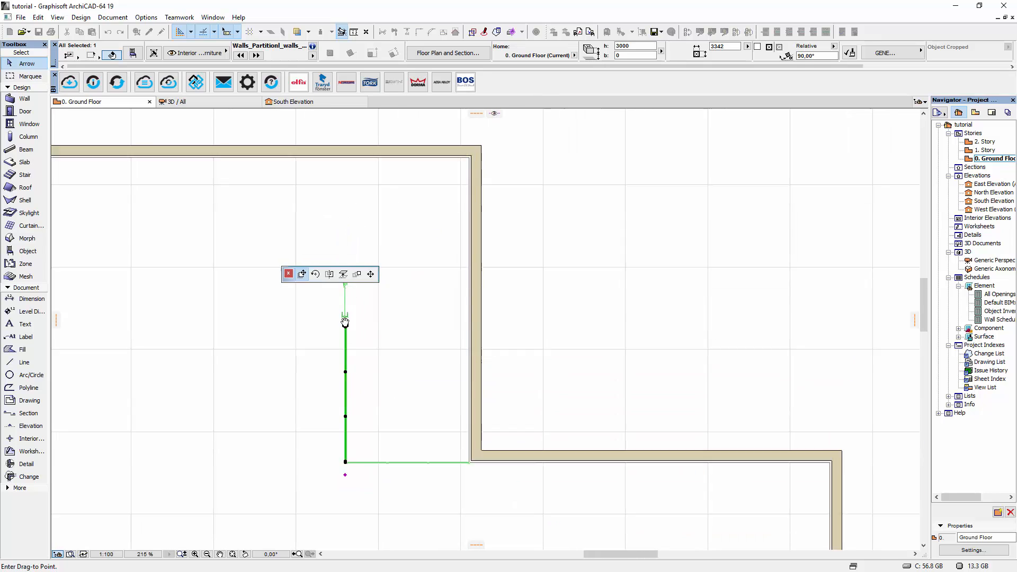
scroll(339, 371, "up", 10)
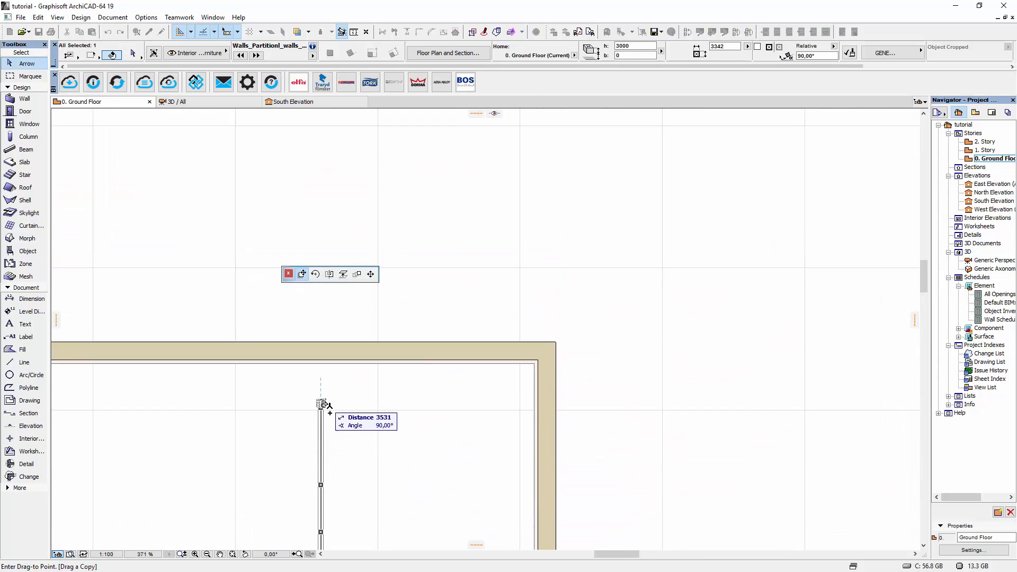
key("ctrl")
left_click(307, 320)
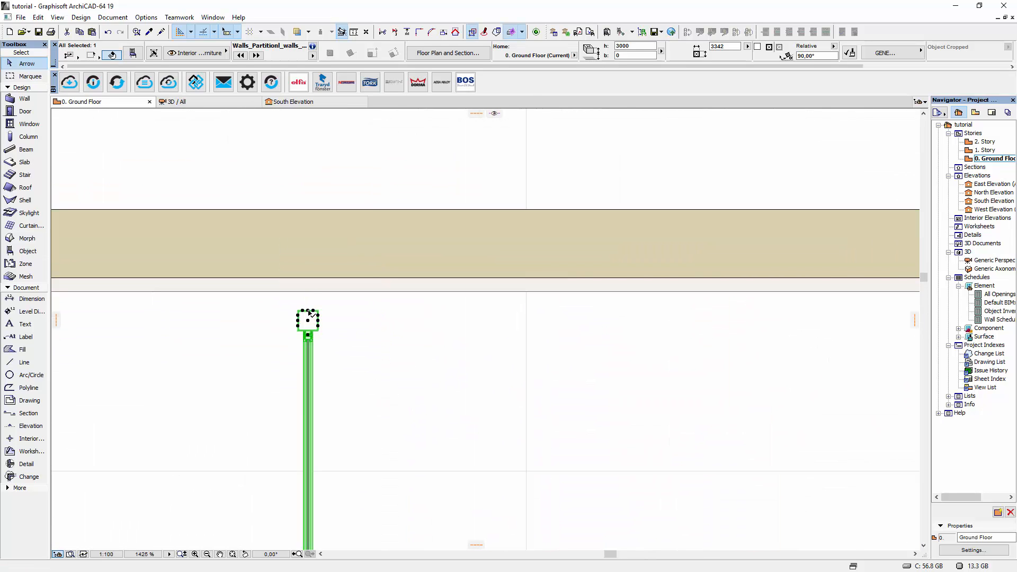
Step: Move the new wall copy up so its column meets the inner face of the building's upper wall
left_click(308, 311)
left_click(309, 302)
scroll(309, 302, "down", 7)
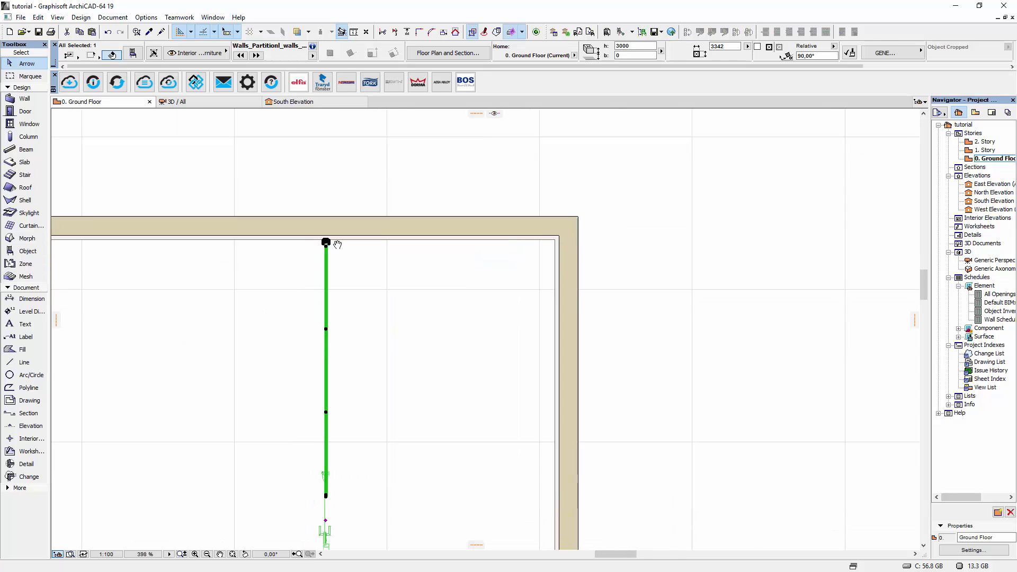
Step: Set the new upper wall's Ending 1 to Ending with 75mm column and Ending 2 to Connection of sliding panels to wall
key("ctrl+t")
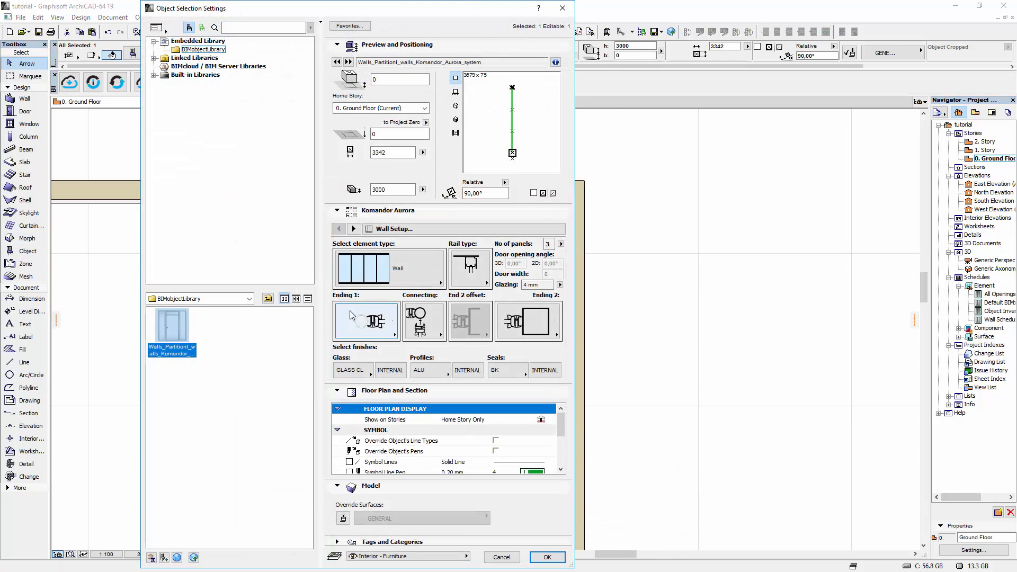
left_click(380, 323)
left_click(472, 190)
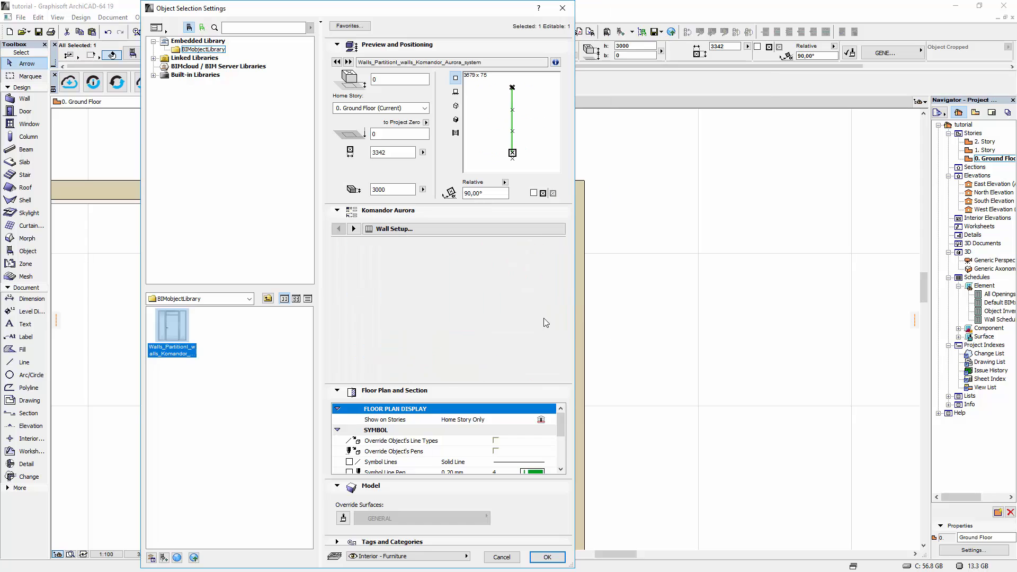
left_click(527, 321)
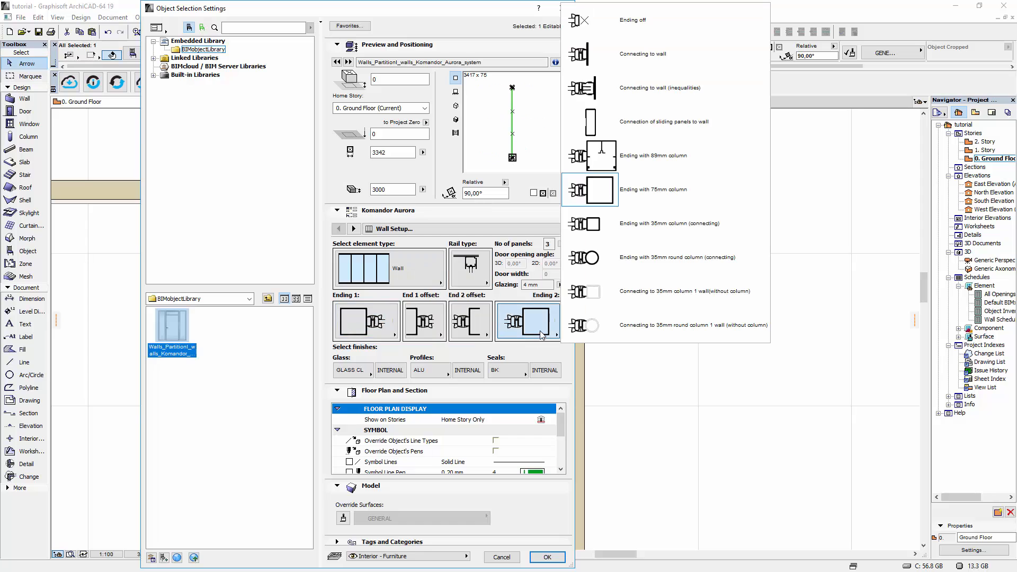
left_click(699, 125)
left_click(547, 557)
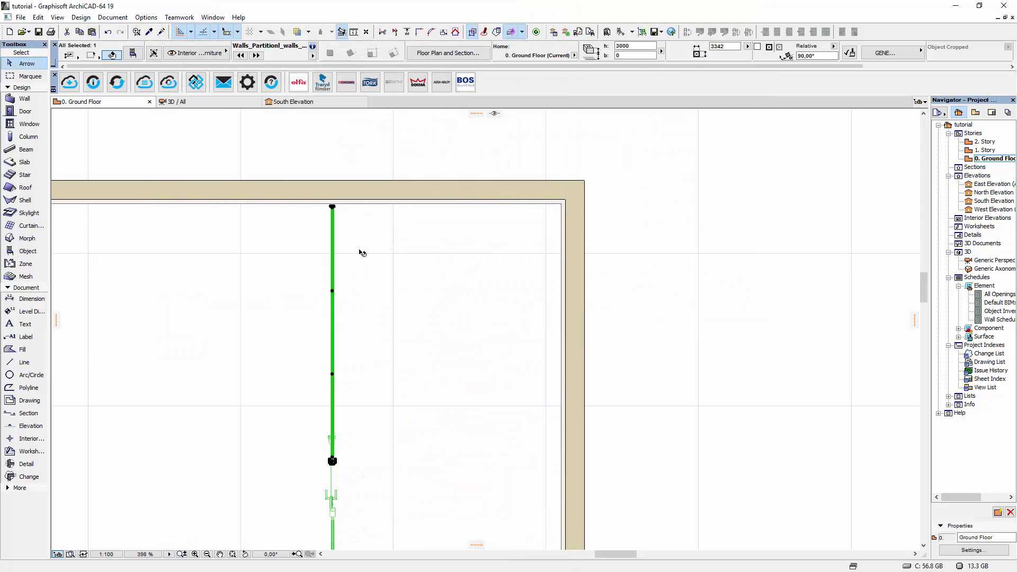
Step: Move the upper wall so its thin wall-connection ending touches the inner face of the building's upper wall
scroll(326, 212, "up", 5)
left_click(326, 212)
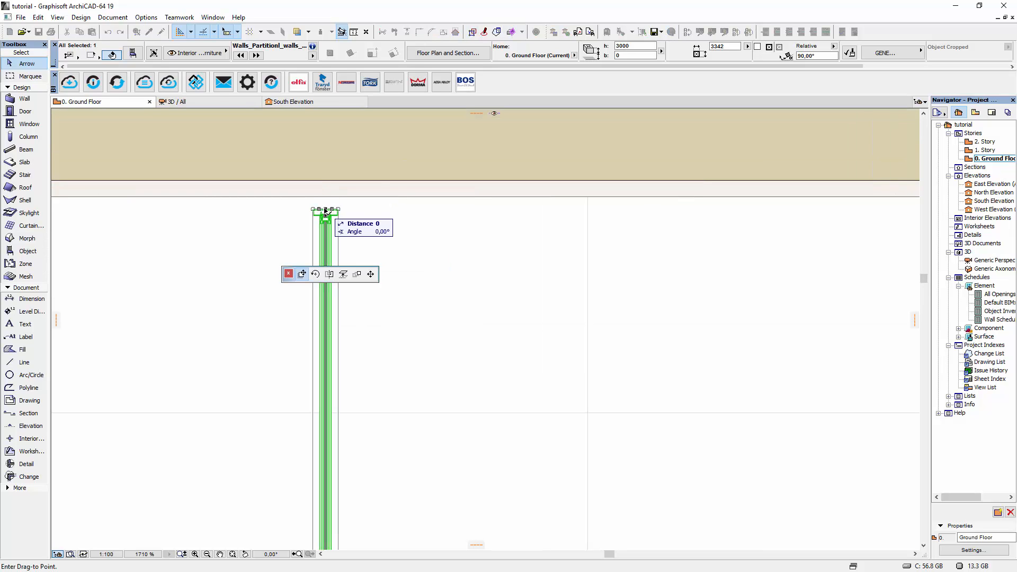
scroll(326, 212, "down", 3)
scroll(401, 275, "down", 4)
Step: Stretch the upper partition wall's lower column end up to the edge of the door frame
scroll(395, 364, "up", 8)
left_click(371, 367)
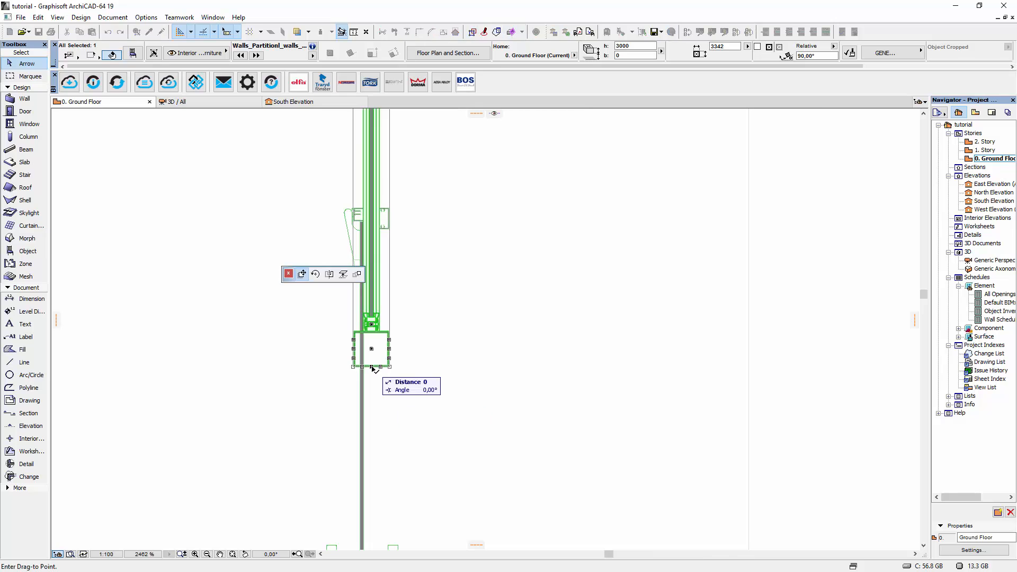
key("Escape")
left_click(371, 349)
left_click(370, 274)
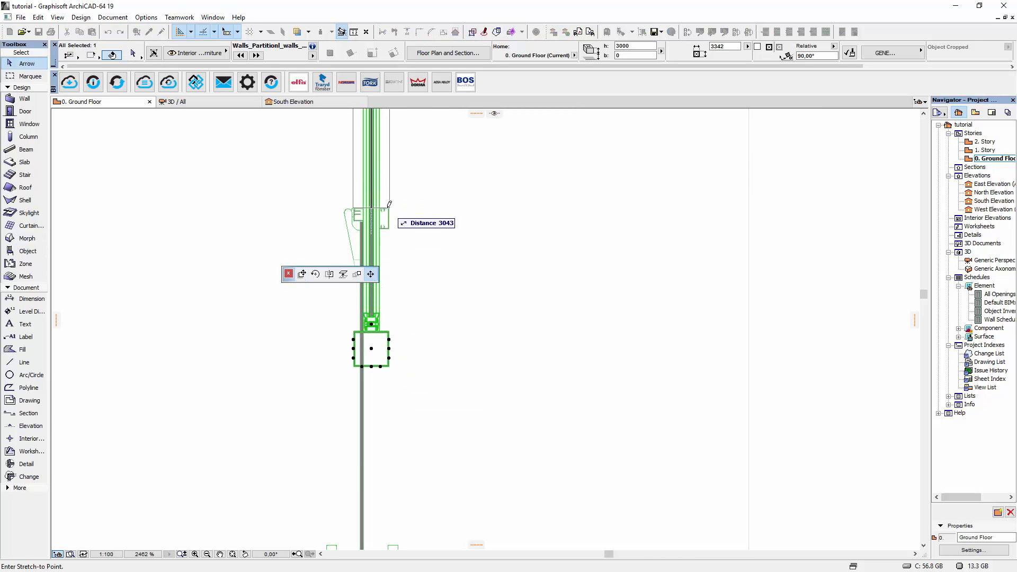
left_click(392, 204)
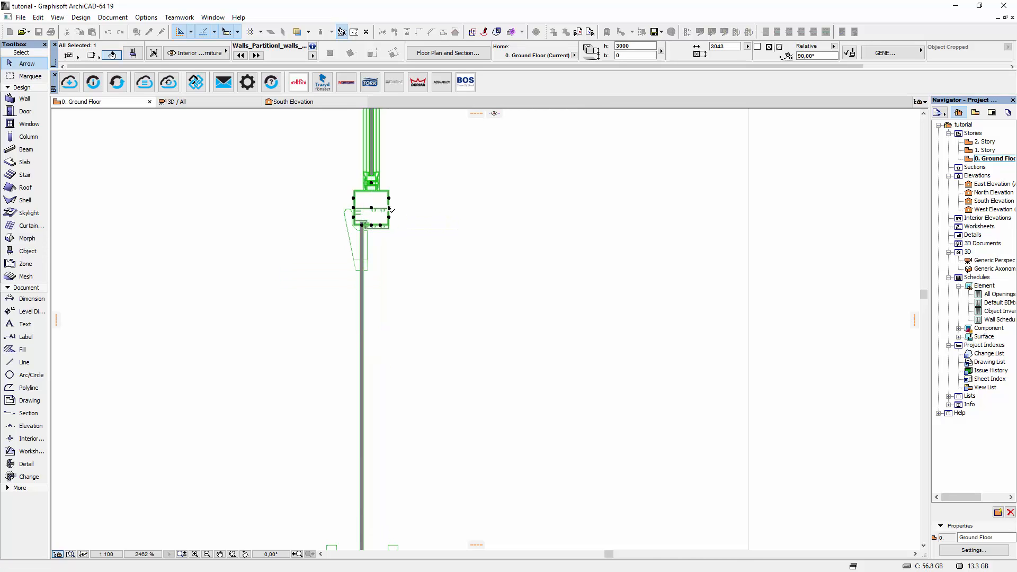
Step: Stretch the upper wall's lower end a little further up so its column sits flush against the door frame
scroll(374, 290, "down", 2)
left_click(361, 289)
middle_click_drag(346, 327, 284, 394)
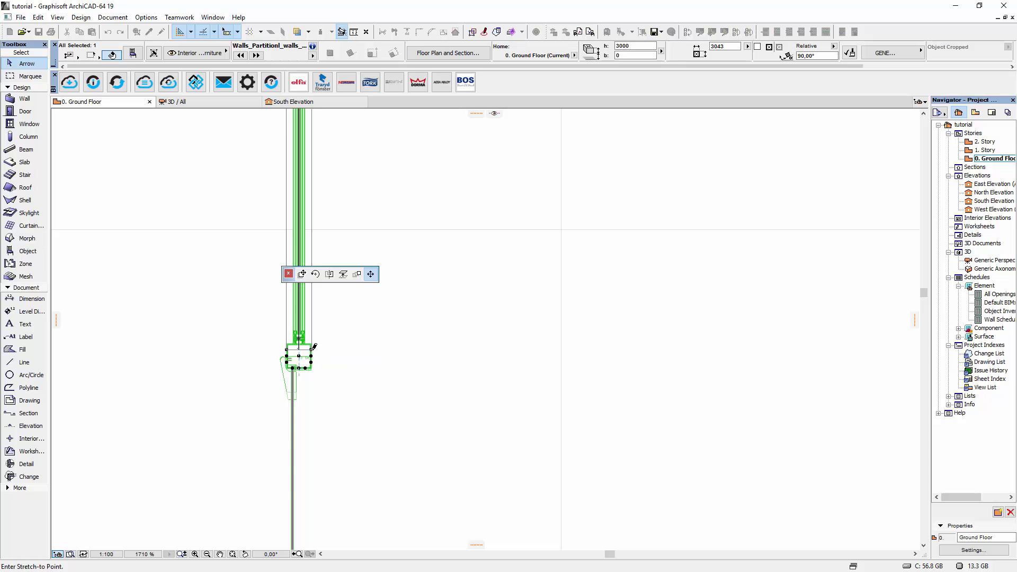
left_click(312, 345)
key("Escape")
scroll(308, 353, "down", 9)
middle_click_drag(313, 353, 336, 272)
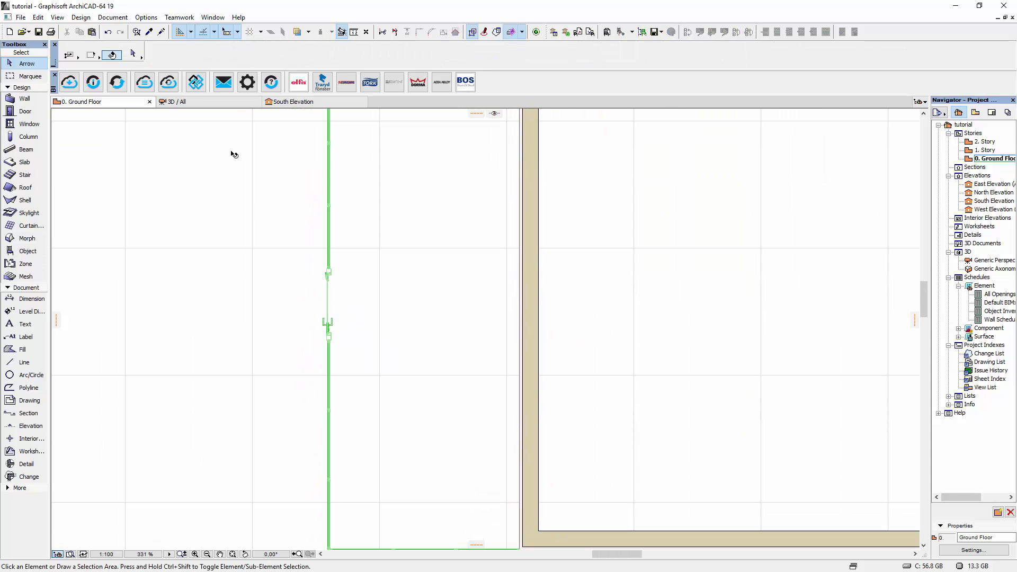
Step: In the 3D view, select the partition walls and door together and stretch their height up to the 1. Story level
left_click(188, 104)
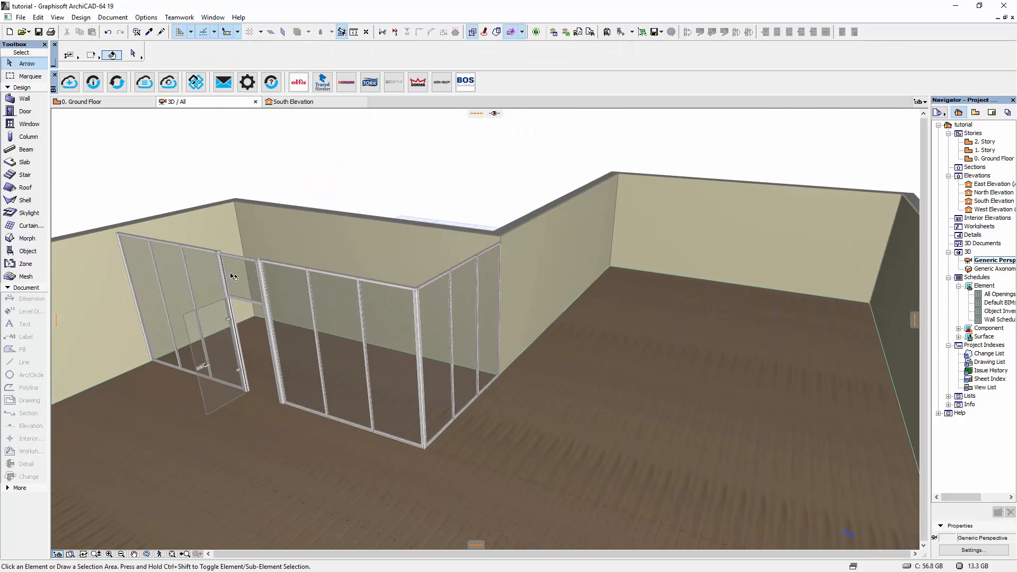
left_click(210, 275)
left_click(402, 290, "shift")
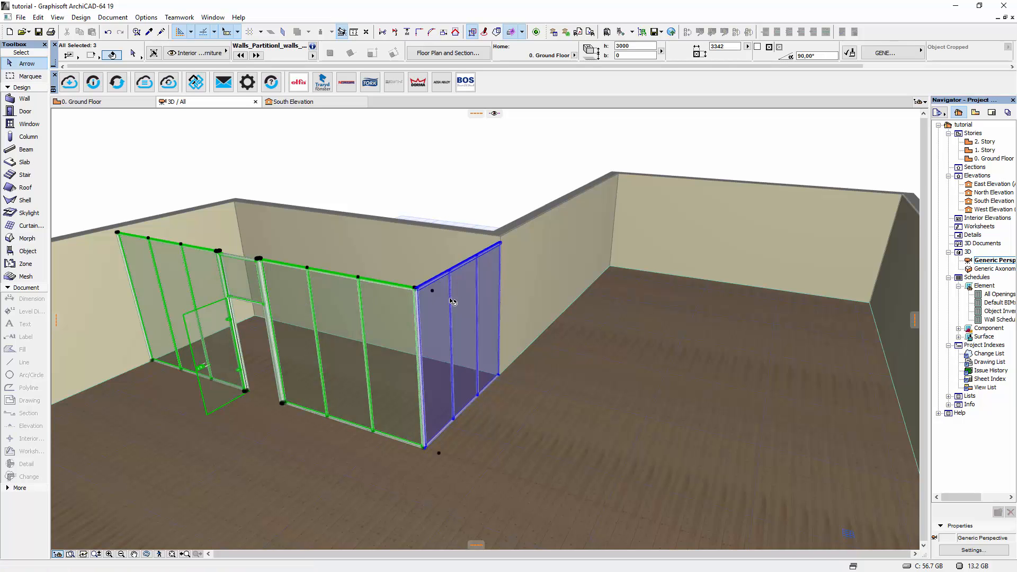
left_click(485, 281, "shift")
left_click(500, 242)
left_click(317, 275)
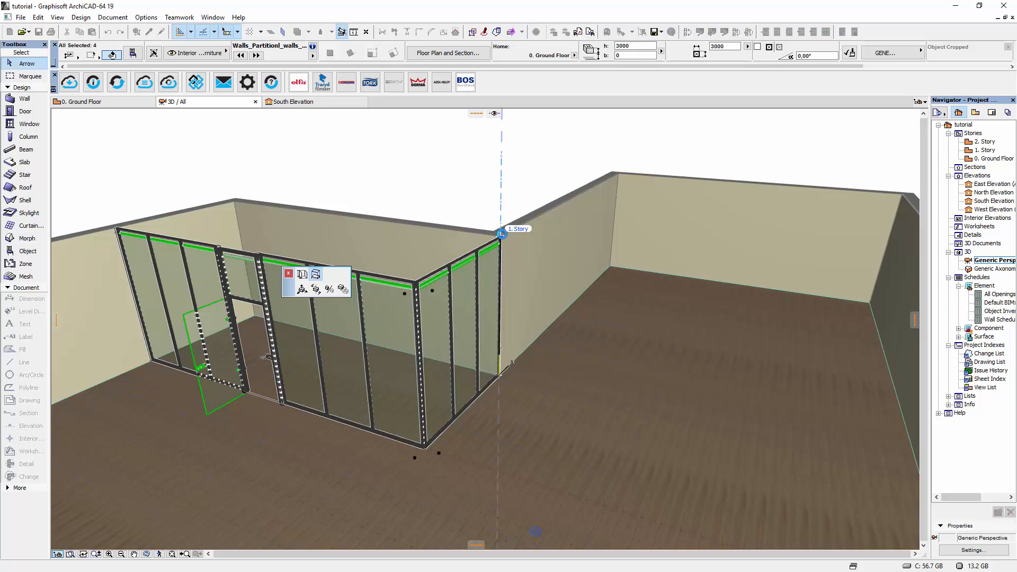
left_click(502, 234)
key("Escape")
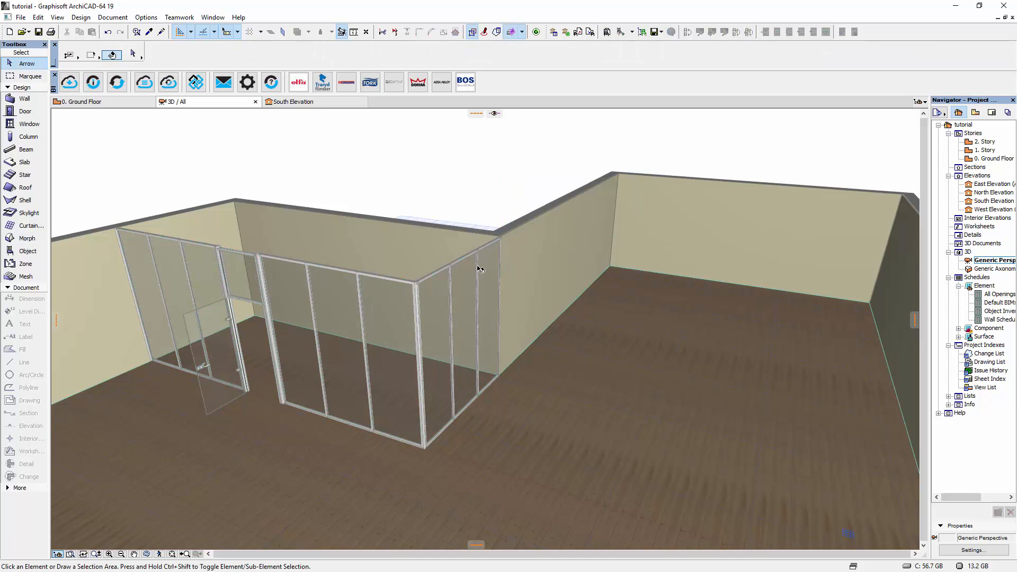
Step: On the ground floor plan, place a Komandor MAW110 moving wall object in the open area below the glass partition
key("F2")
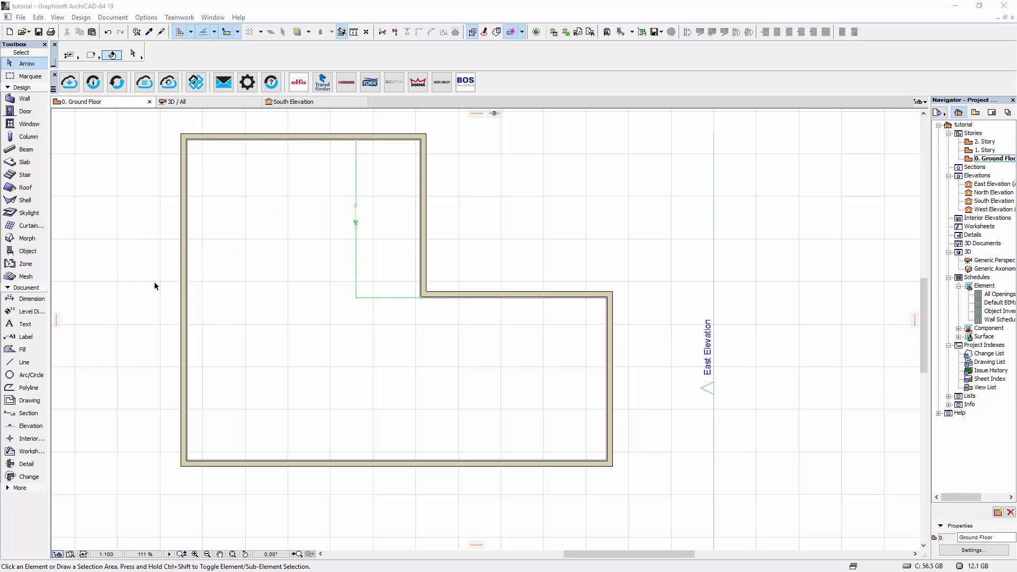
double_click(27, 252)
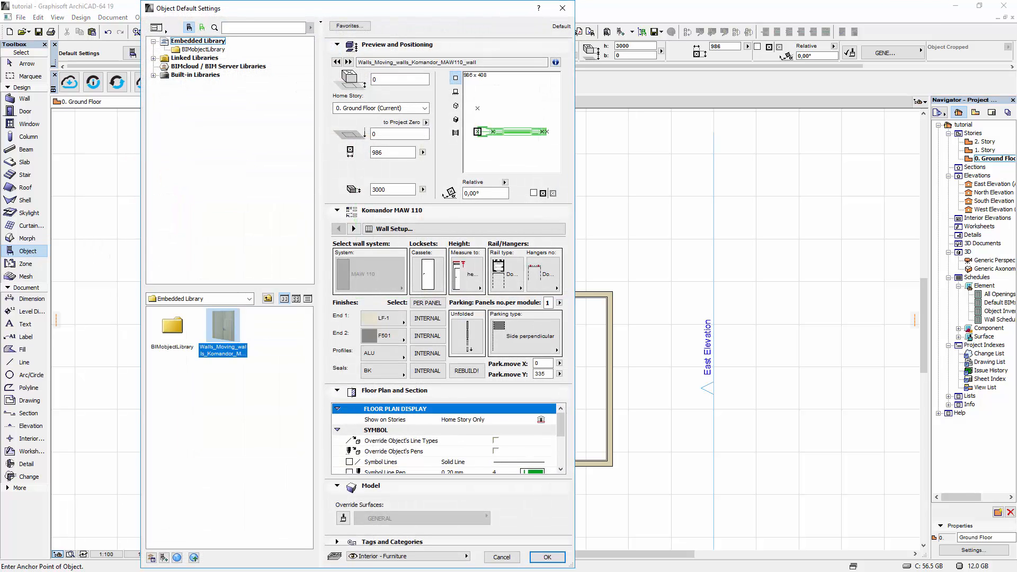
left_click(548, 557)
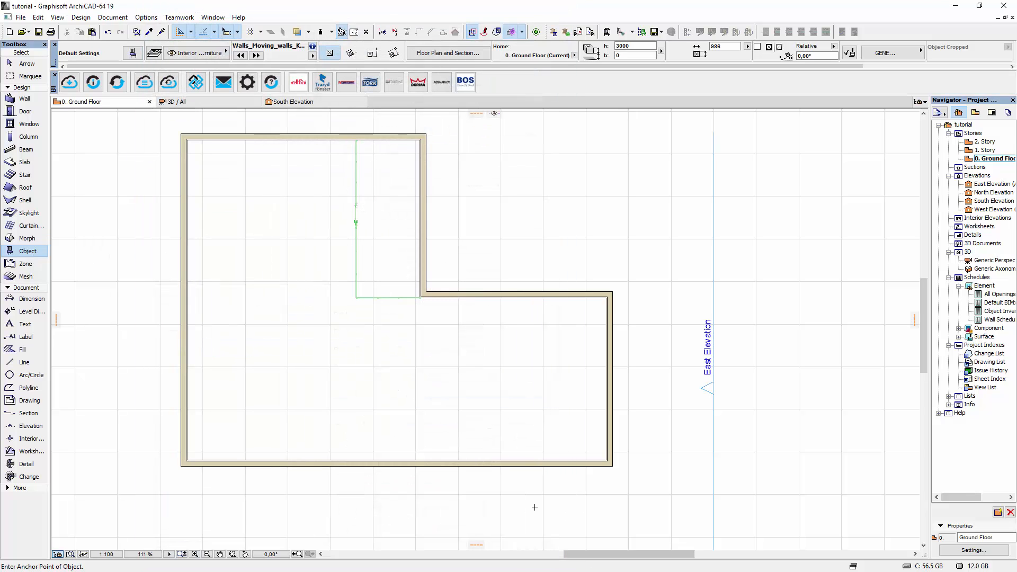
left_click(424, 379)
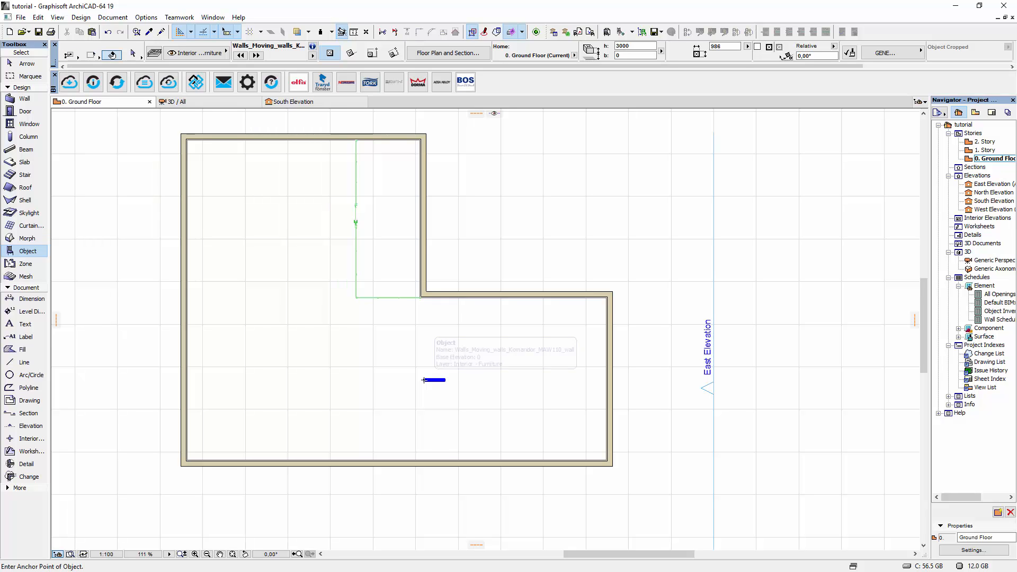
Step: Open the placed moving wall's settings and set its length to 5000
left_click(132, 53)
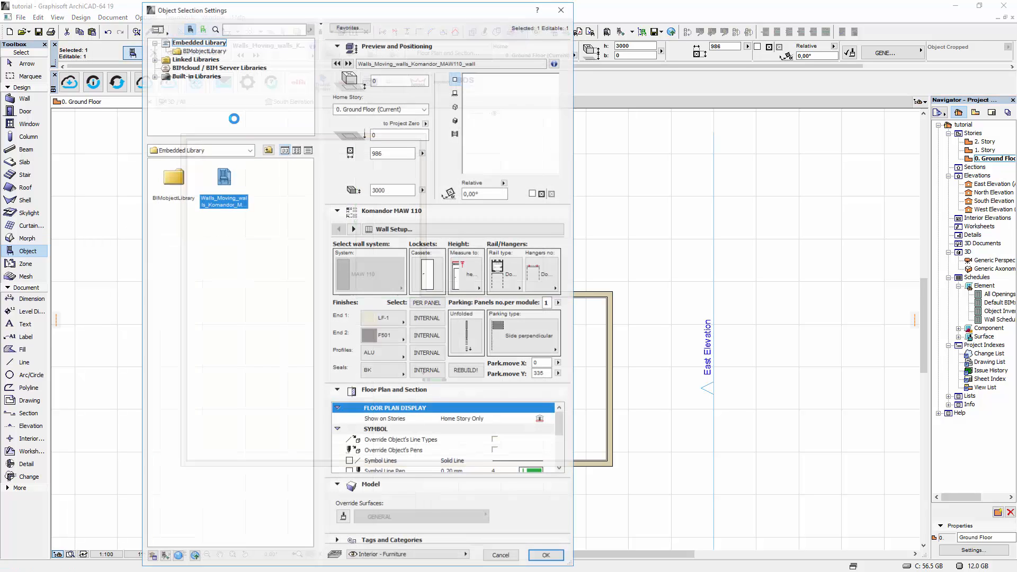
left_click(377, 156)
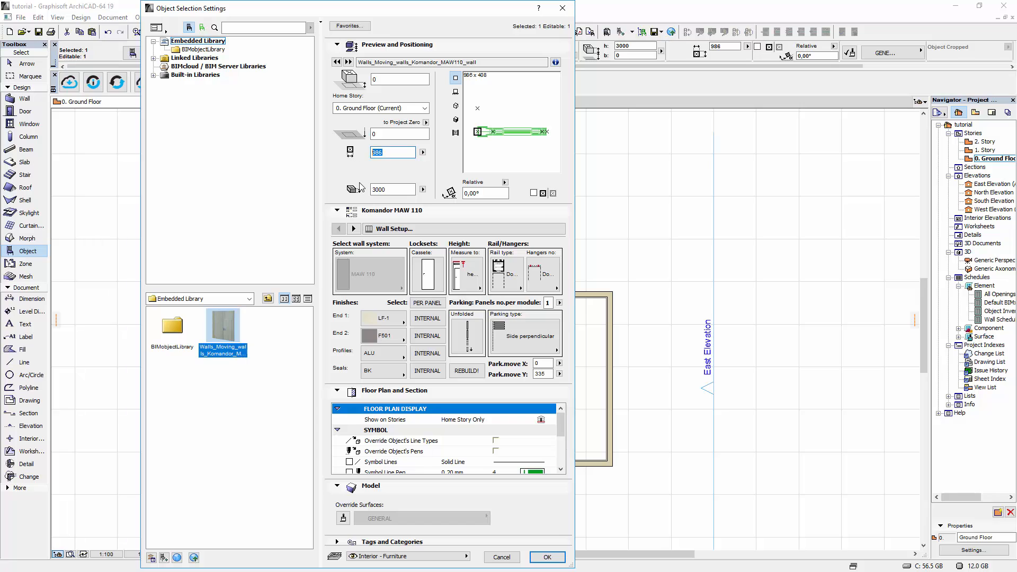
type("5000")
left_click(385, 189)
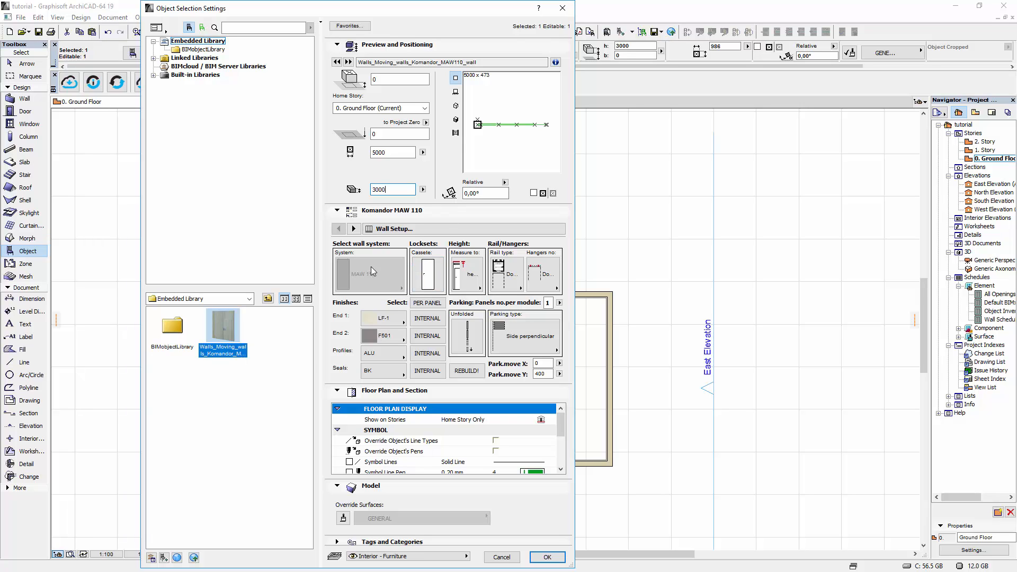
Step: Configure the moving wall with height measured to bottom of rail, Double rail and Double hanger, keeping one panel per parking module
left_click(431, 280)
left_click(466, 274)
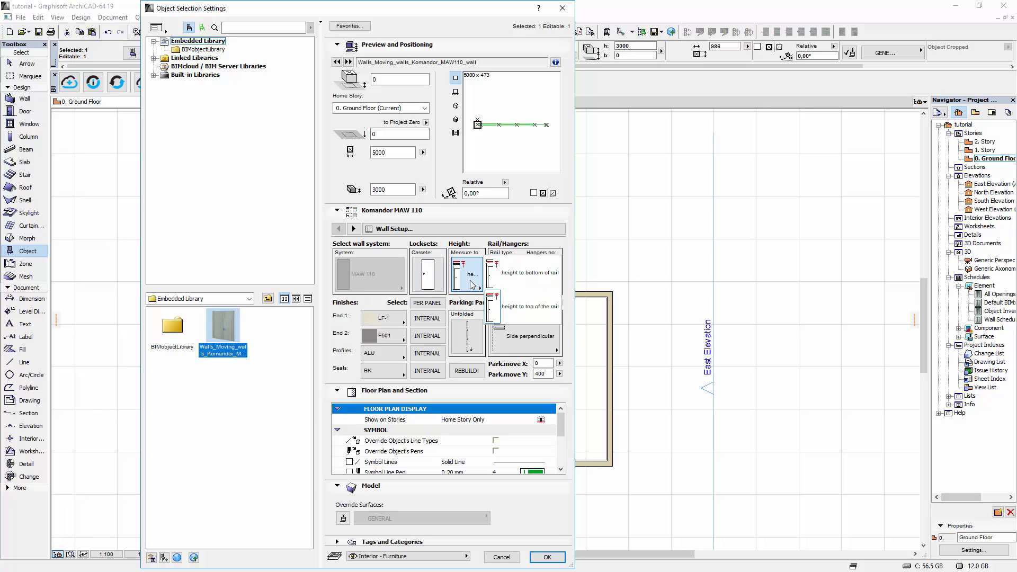
left_click(510, 286)
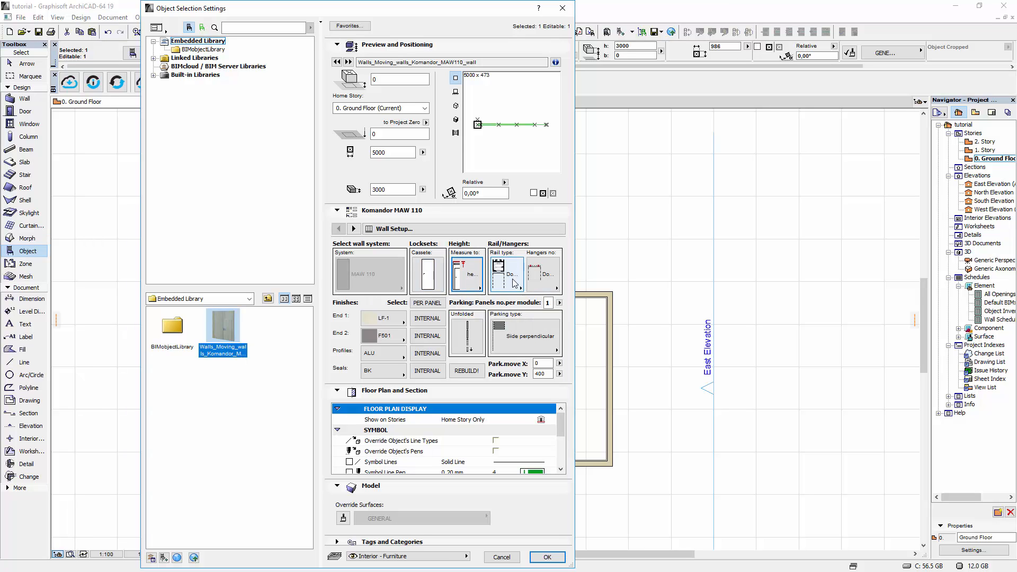
left_click(512, 278)
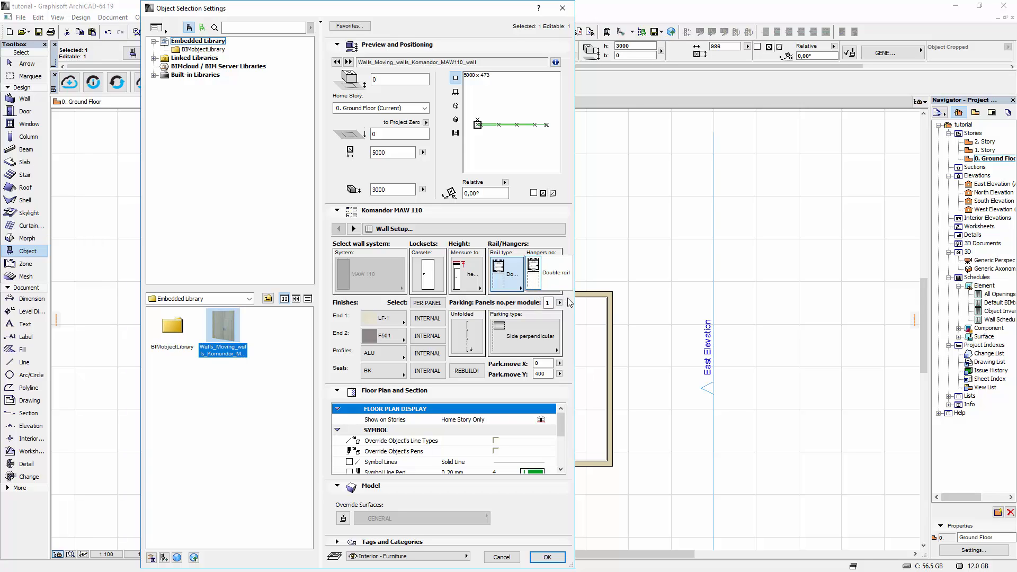
left_click(555, 273)
left_click(545, 274)
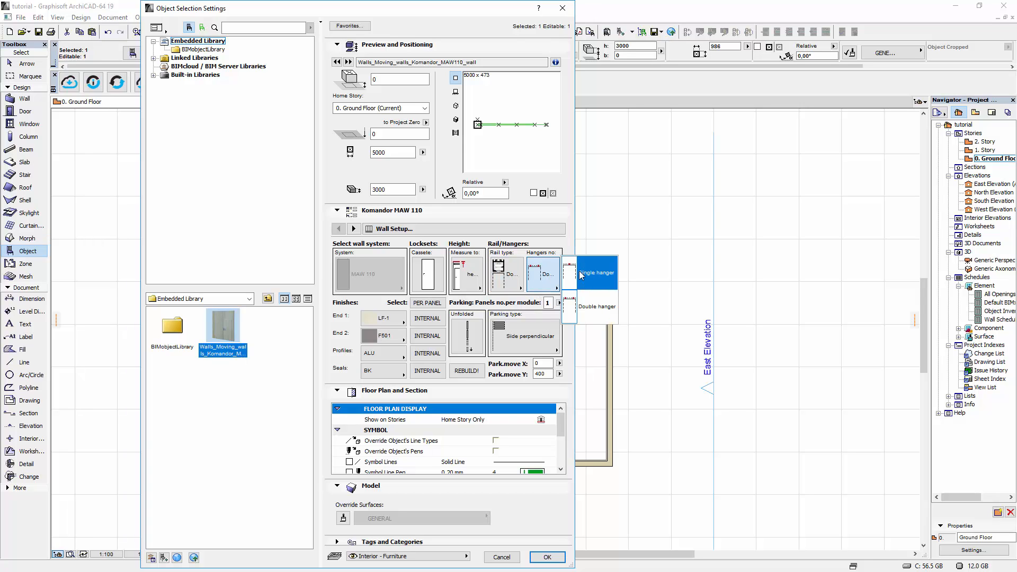
left_click(566, 298)
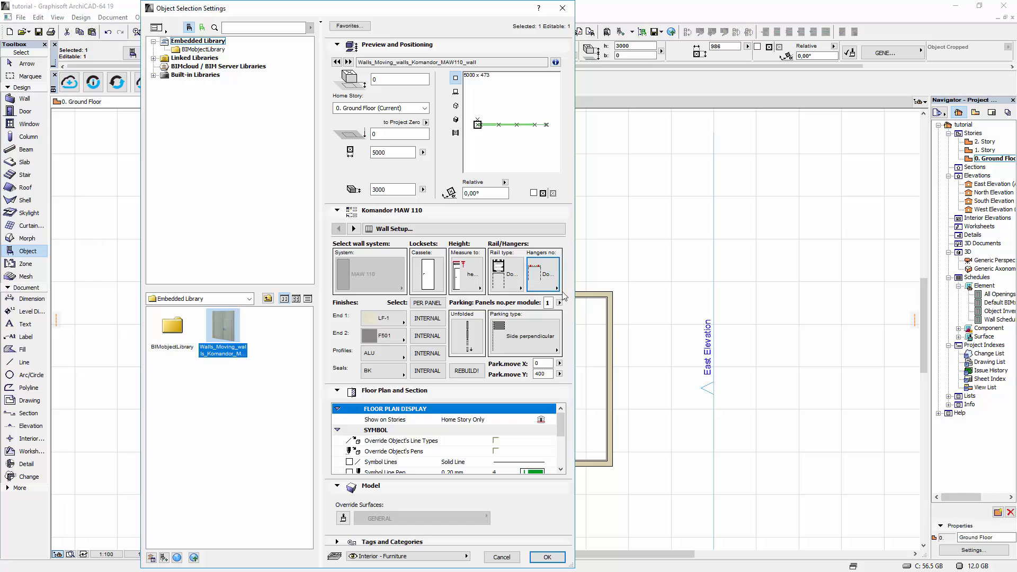
left_click(560, 304)
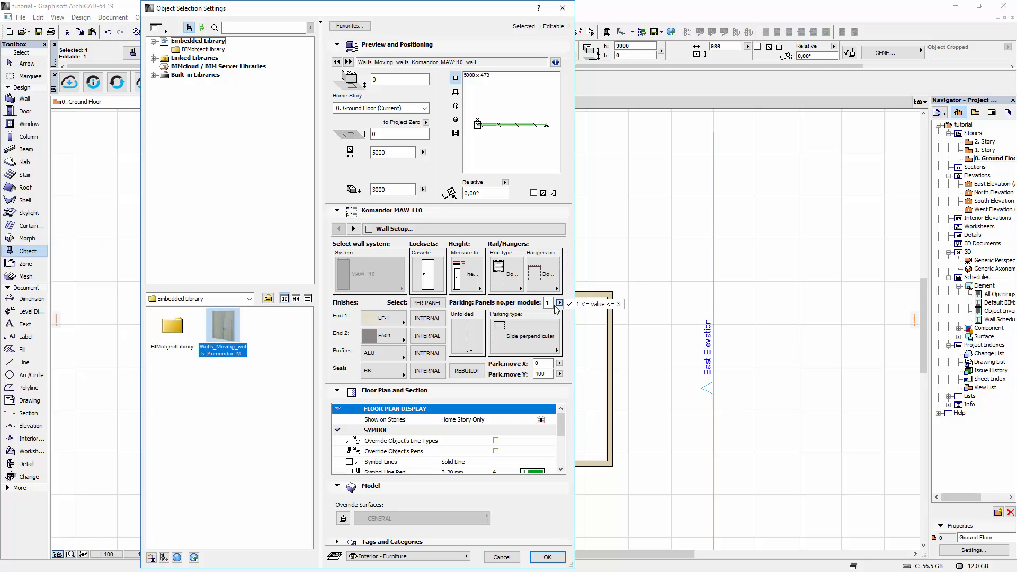
left_click(569, 287)
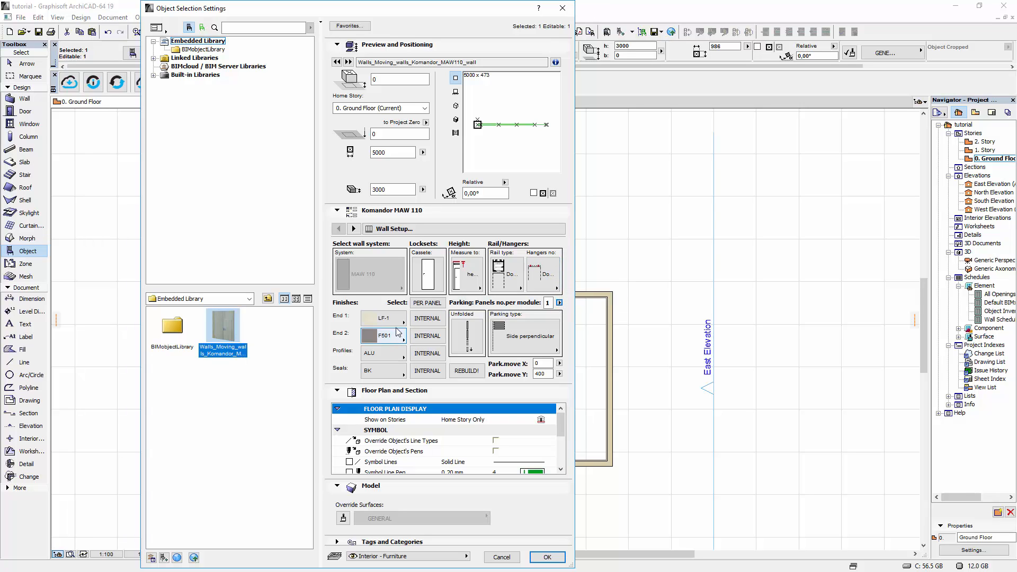
Step: Browse the End 1 finishes in both the internal and ArchiCAD surface lists, returning the source to internal
left_click(391, 320)
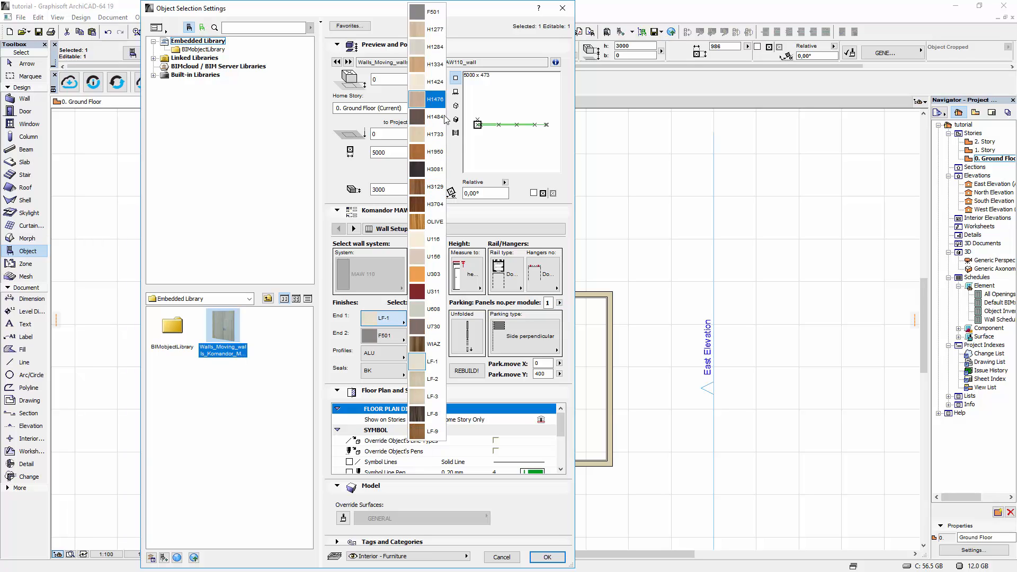
left_click(370, 301)
left_click(420, 318)
left_click(396, 320)
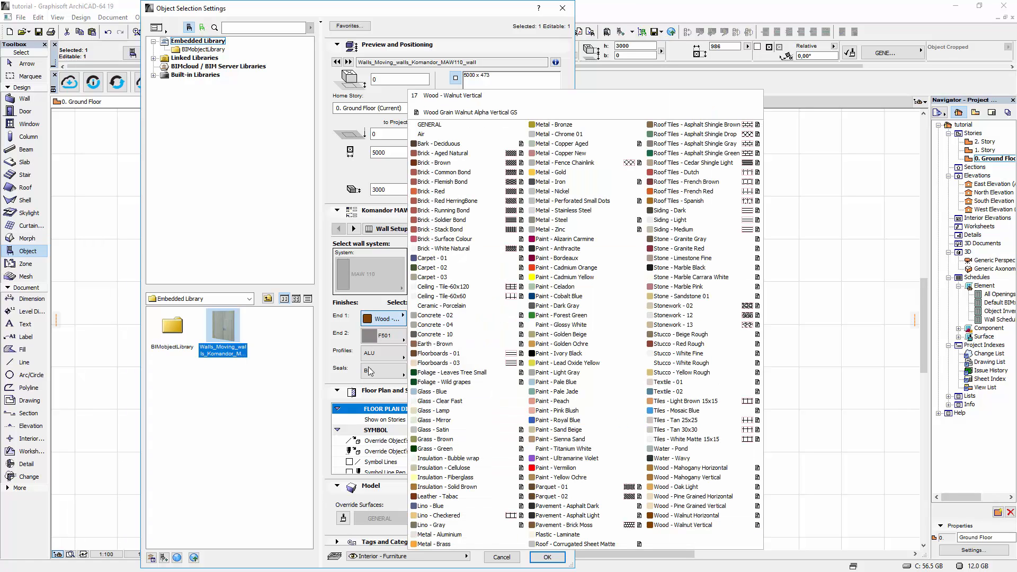
left_click(375, 304)
left_click(429, 319)
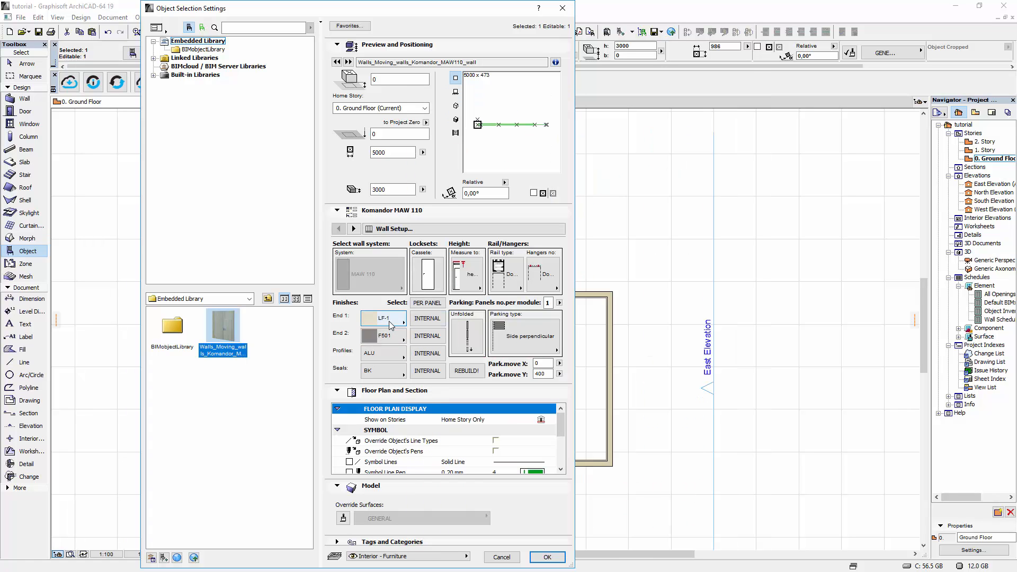
Step: Set the panels' finish to U311 with per-wall selection and a 3D preview, and return the finish selection to per panel
left_click(428, 303)
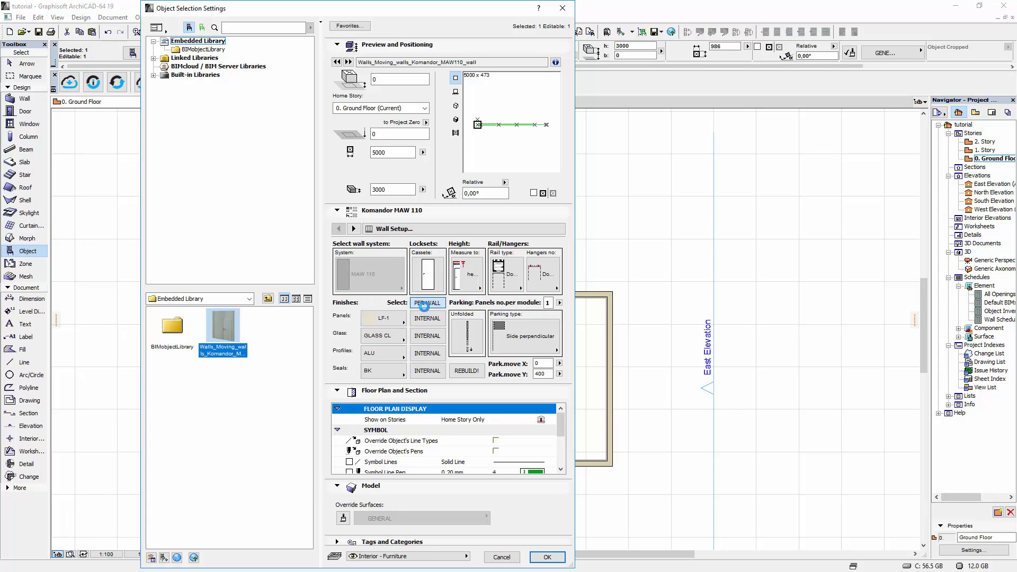
left_click(395, 325)
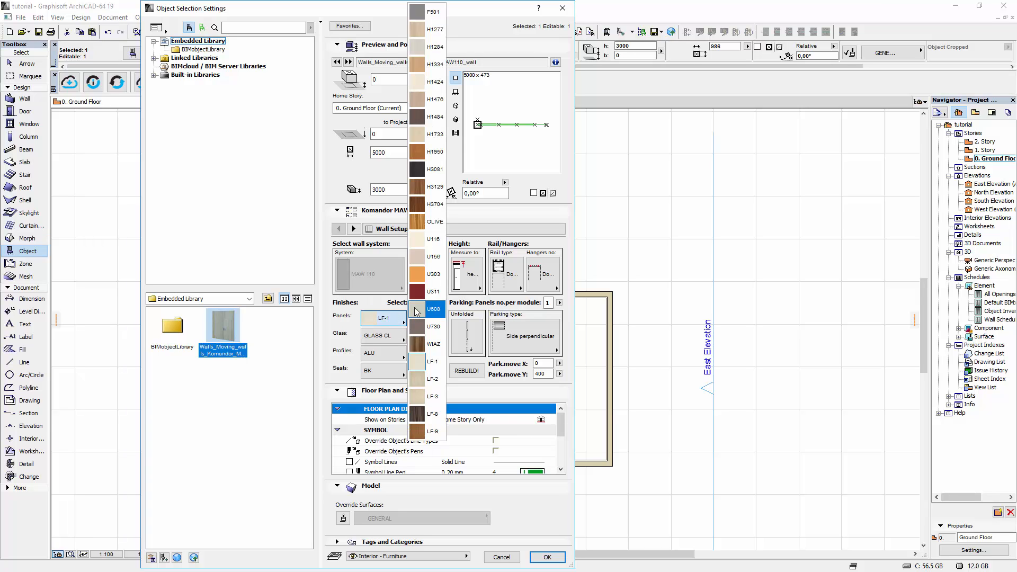
left_click(376, 303)
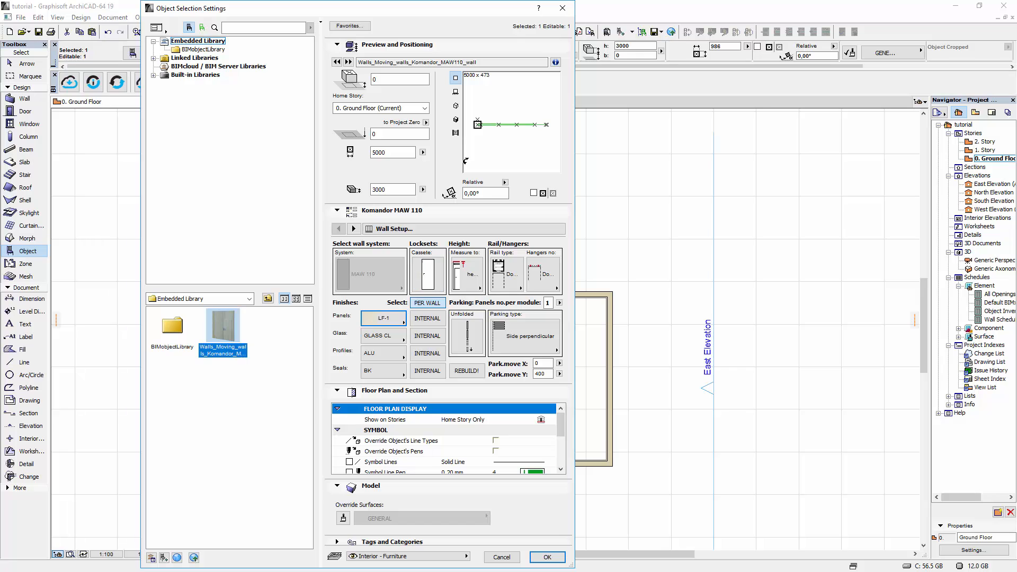
left_click(456, 120)
left_click(387, 319)
left_click(424, 298)
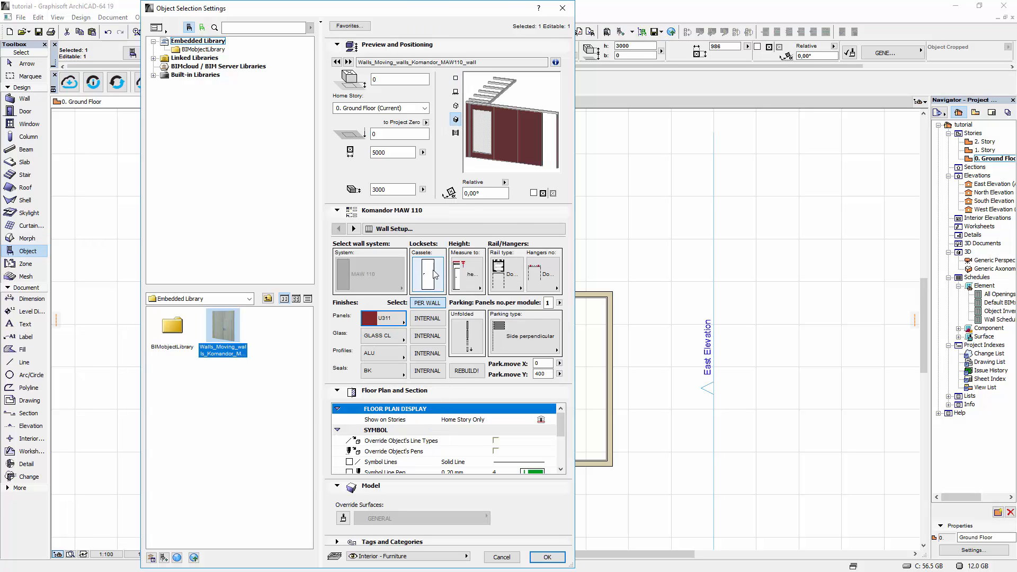
left_click(417, 306)
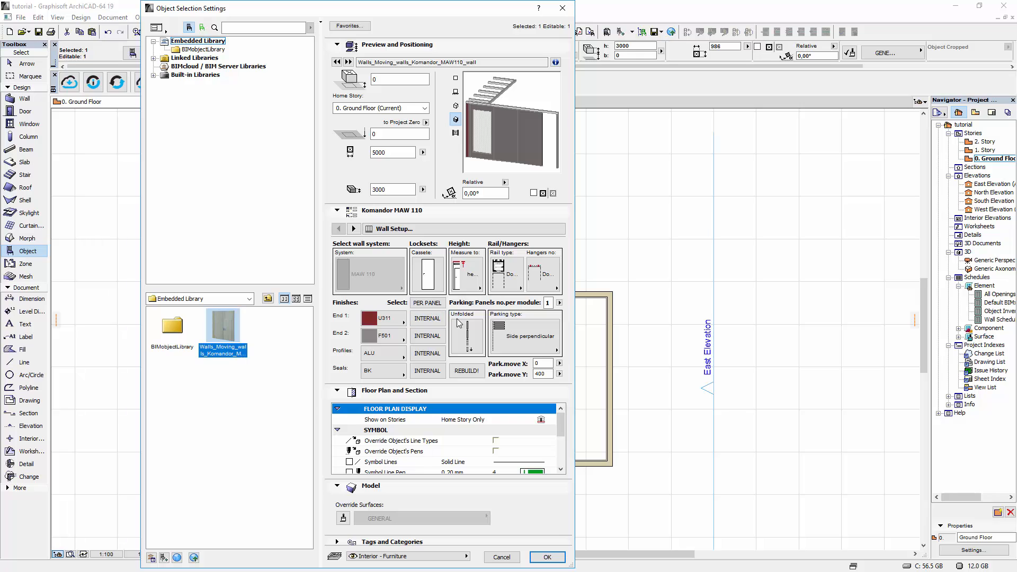
Step: Toggle the wall between parked and unfolded, set the parking type to Side parallel, and put the panels in the parked state
left_click(469, 333)
left_click(468, 333)
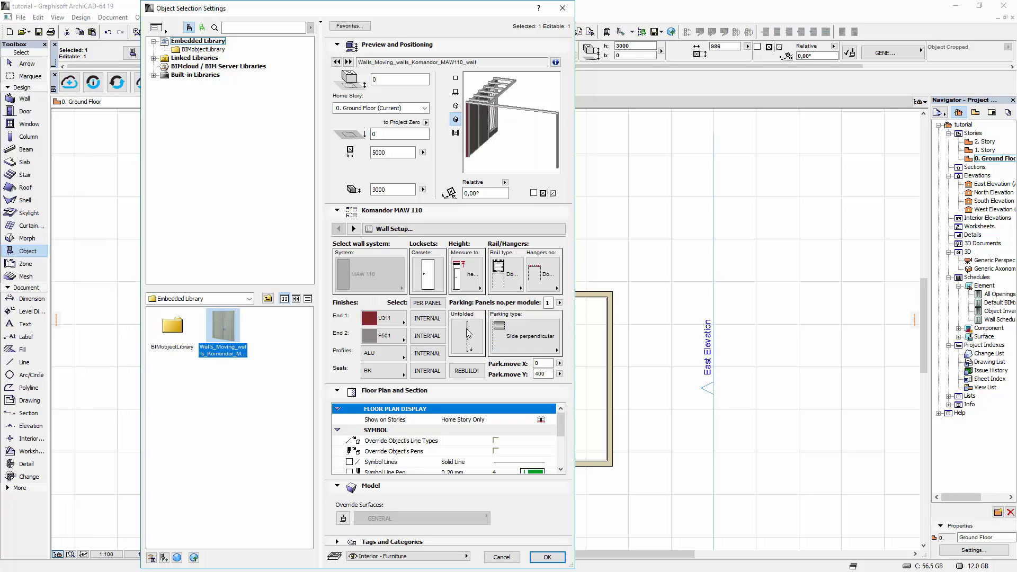
left_click(529, 341)
left_click(593, 368)
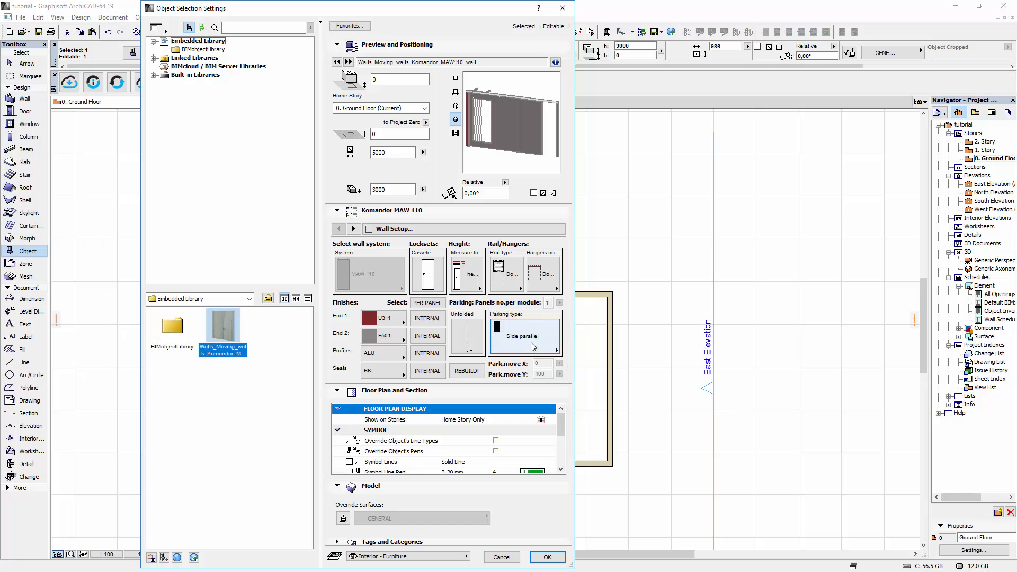
left_click(476, 342)
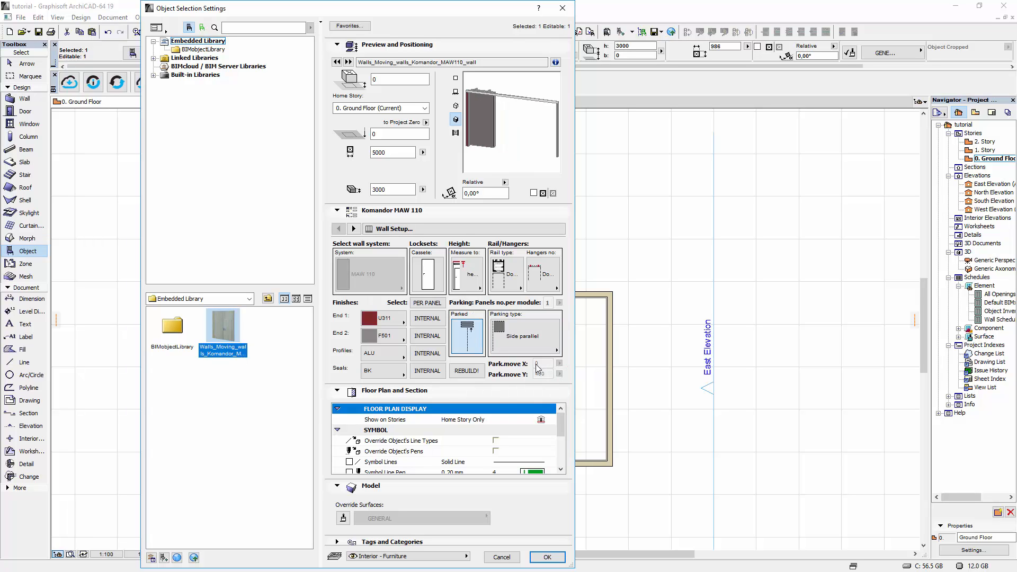
Step: Set the moving wall's parking type to Side perpendicular, with a parking move of 0 in X and 400 in Y
left_click(513, 342)
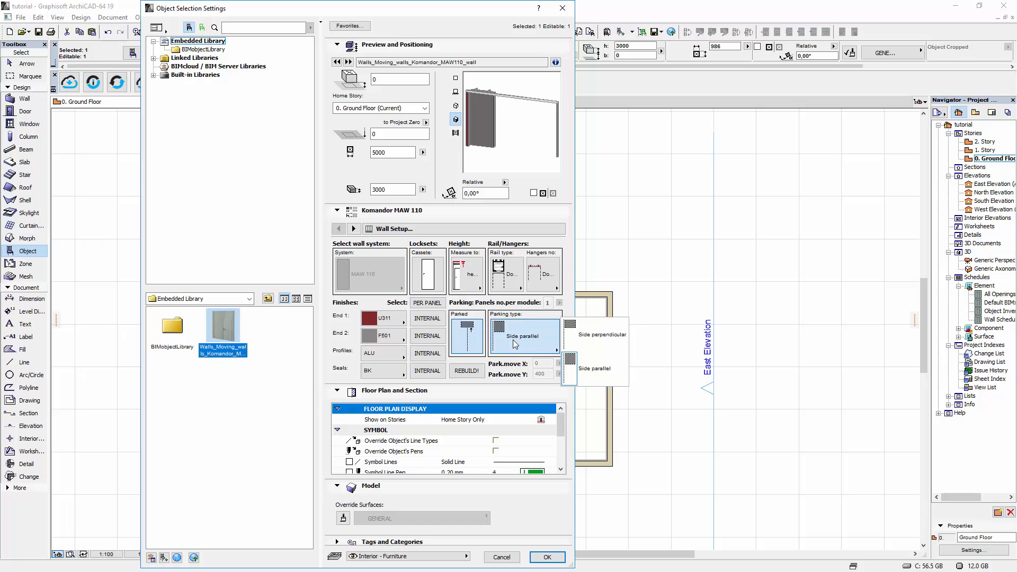
left_click(584, 338)
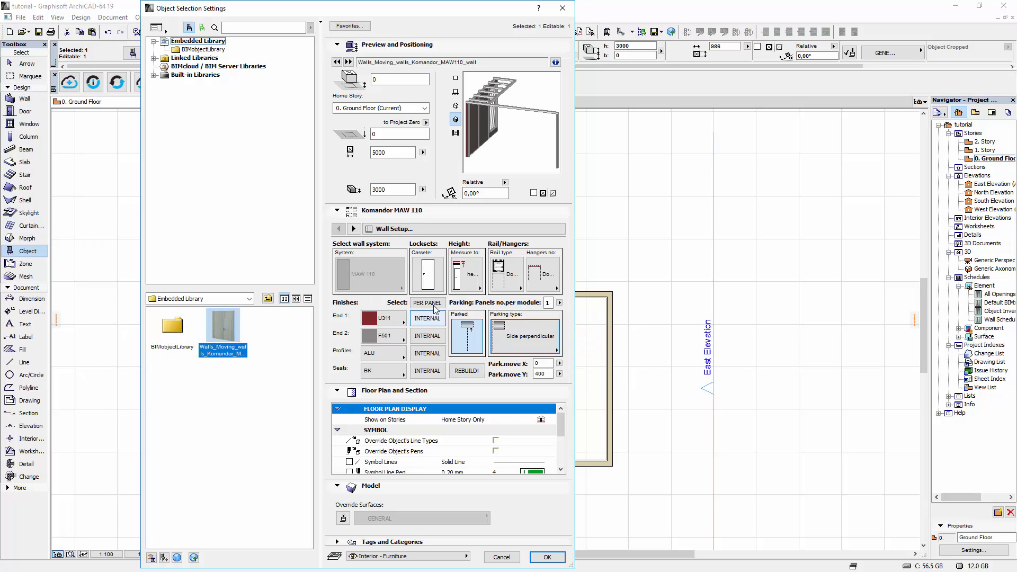
left_click(560, 364)
left_click(544, 364)
left_click(537, 374)
type("400")
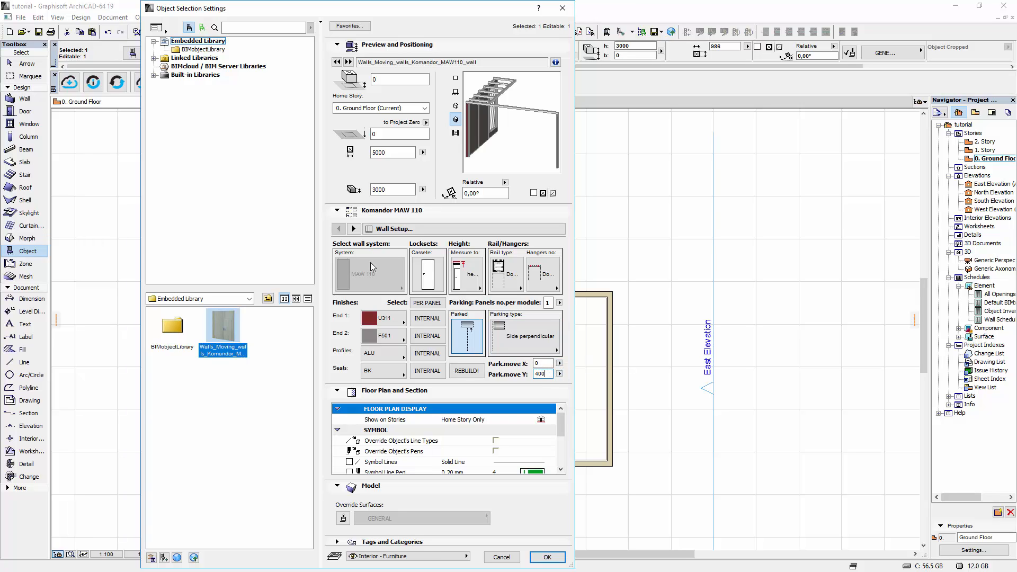
Step: Increase the wall's total number of panels to 5 and select panel 3 for configuration
left_click(354, 229)
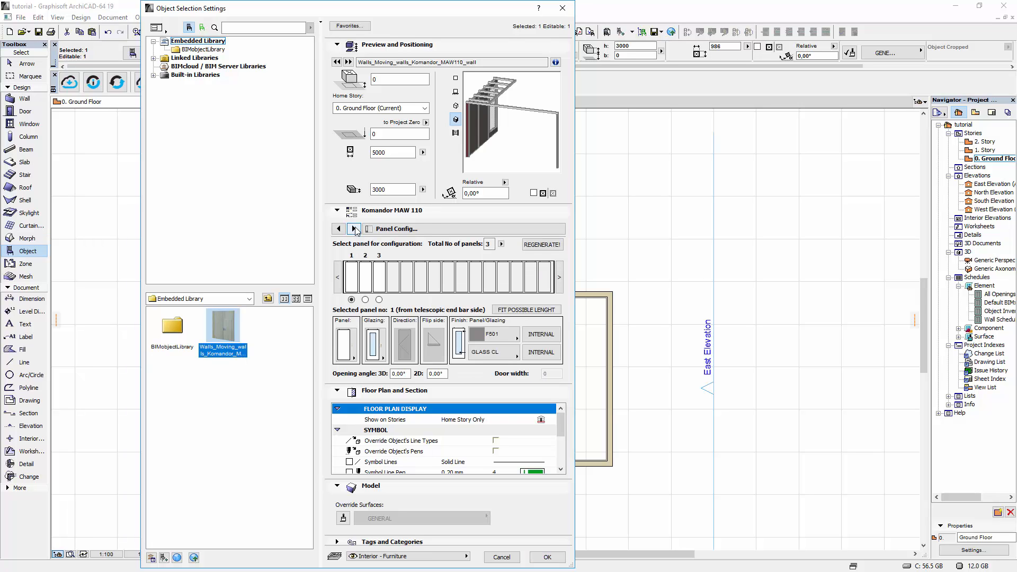
double_click(502, 245)
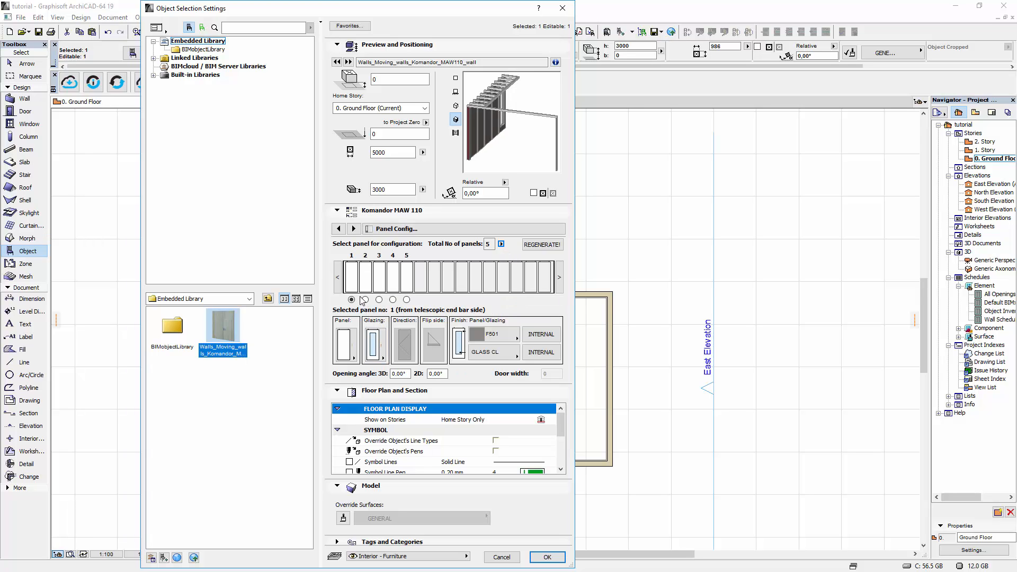
left_click(379, 300)
Step: Put the wall in the unfolded state and set the number of panels per parking module to 5
left_click(339, 229)
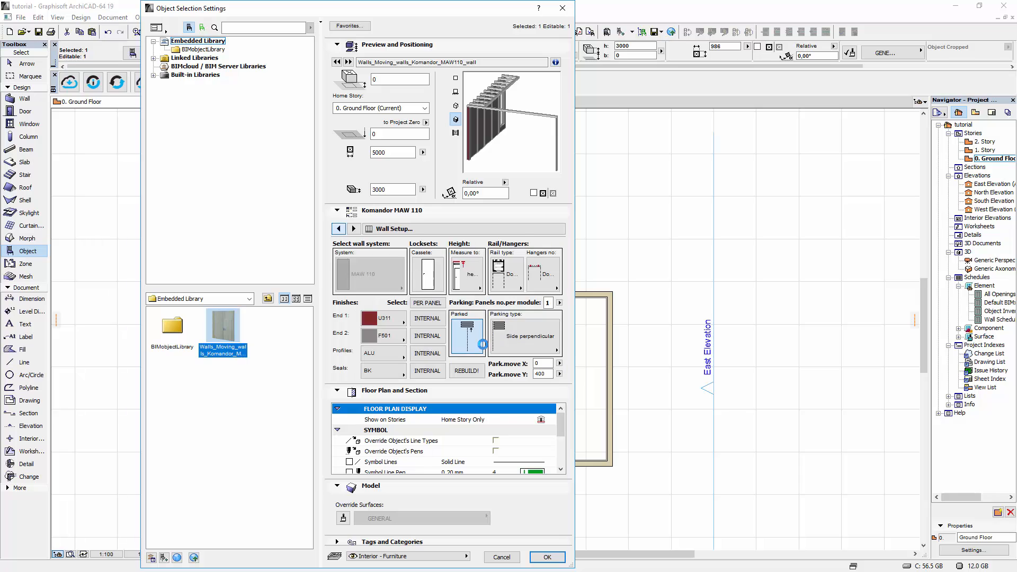
left_click(469, 346)
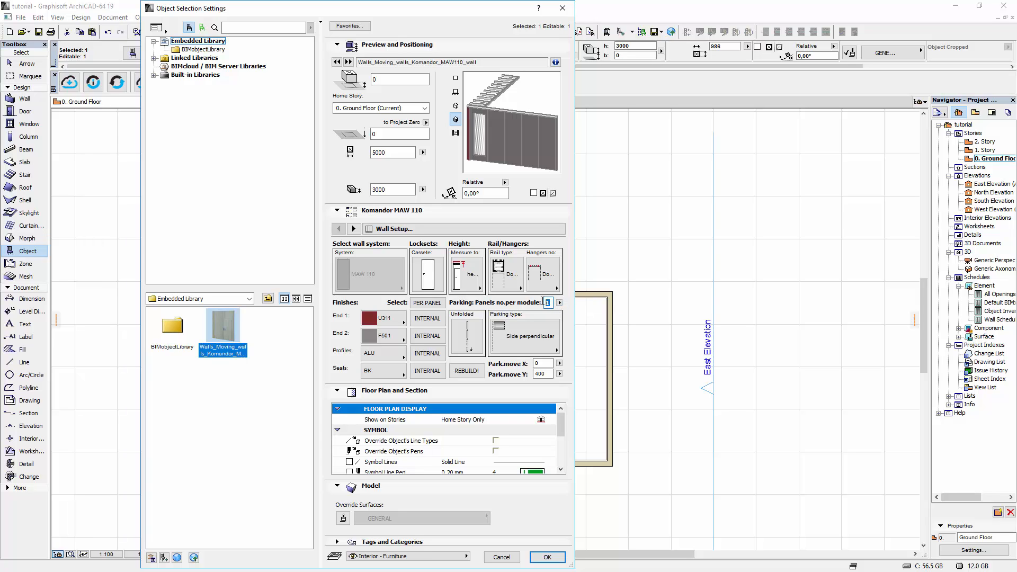
key("Return")
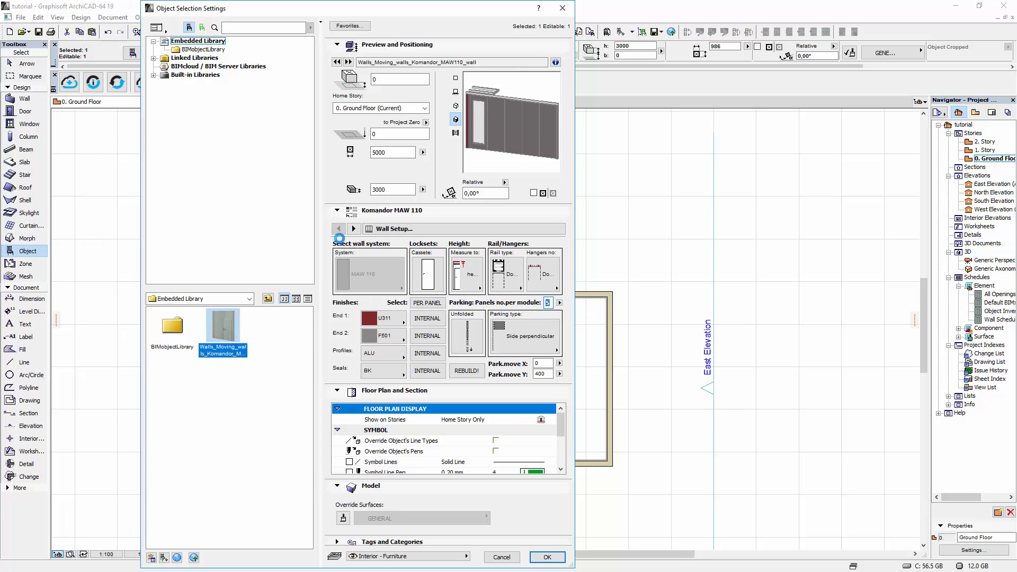
Step: Change panel 3 to a panel with a single door and regenerate the panels
left_click(354, 229)
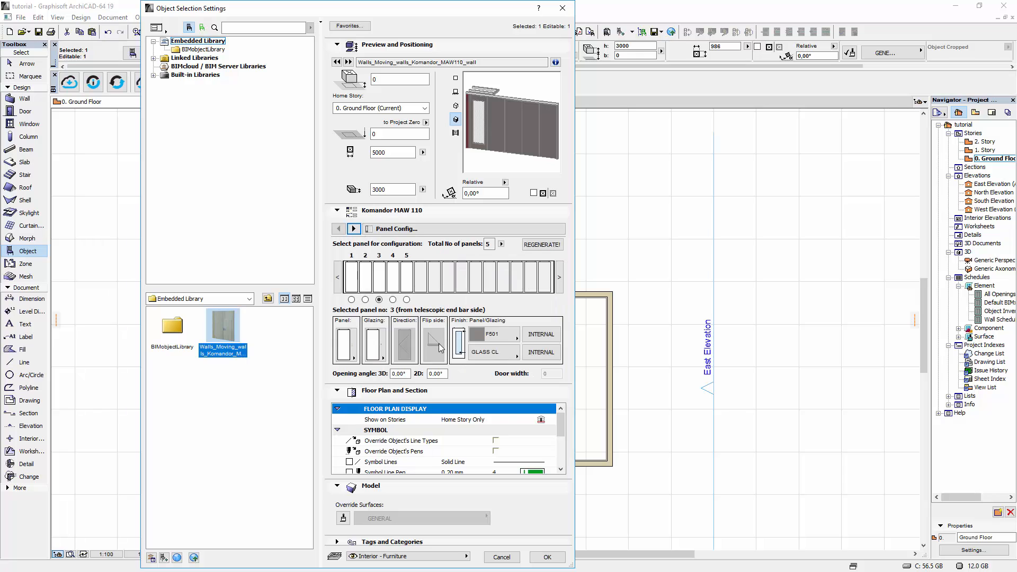
left_click(345, 344)
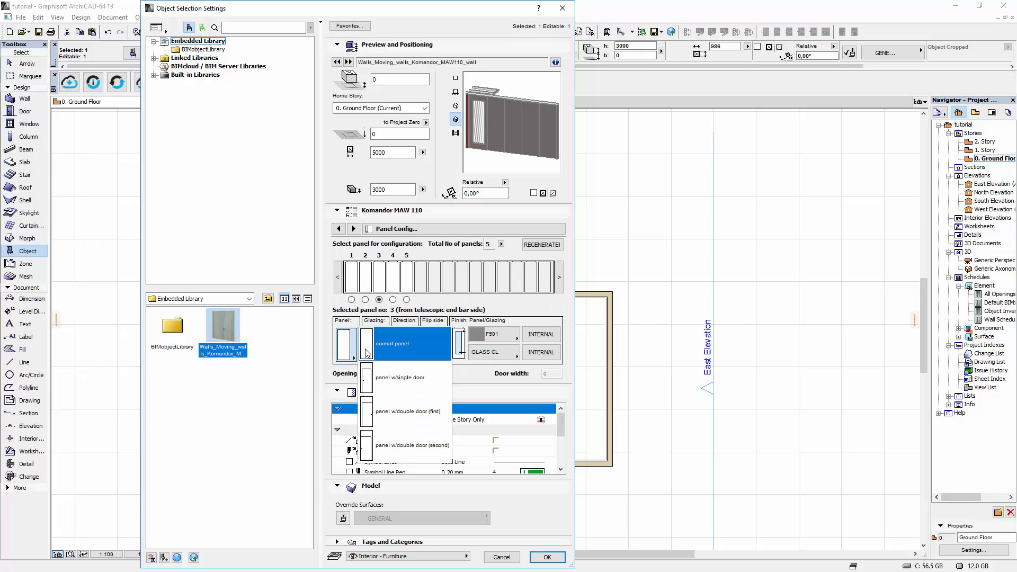
left_click(387, 380)
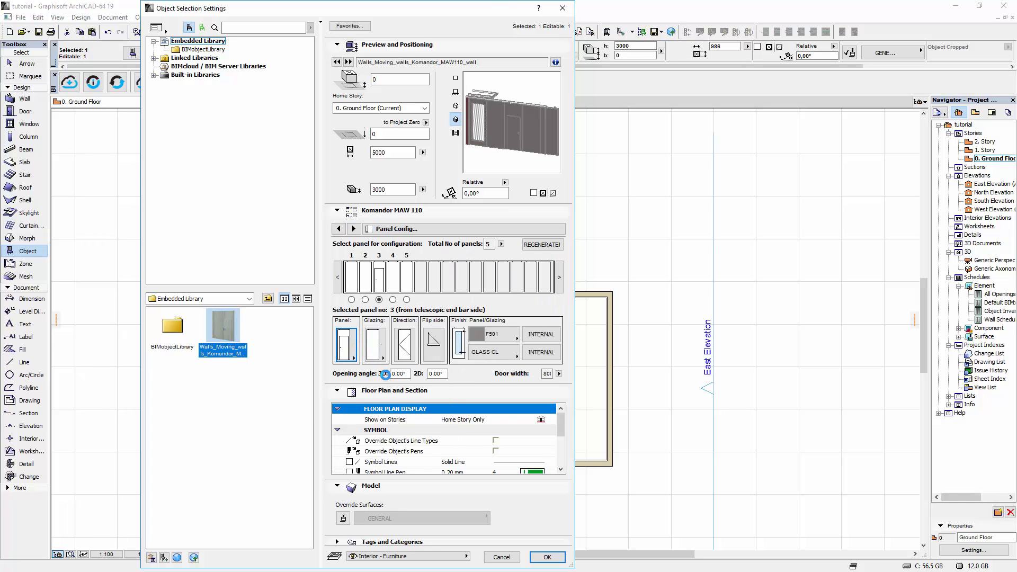
left_click(546, 247)
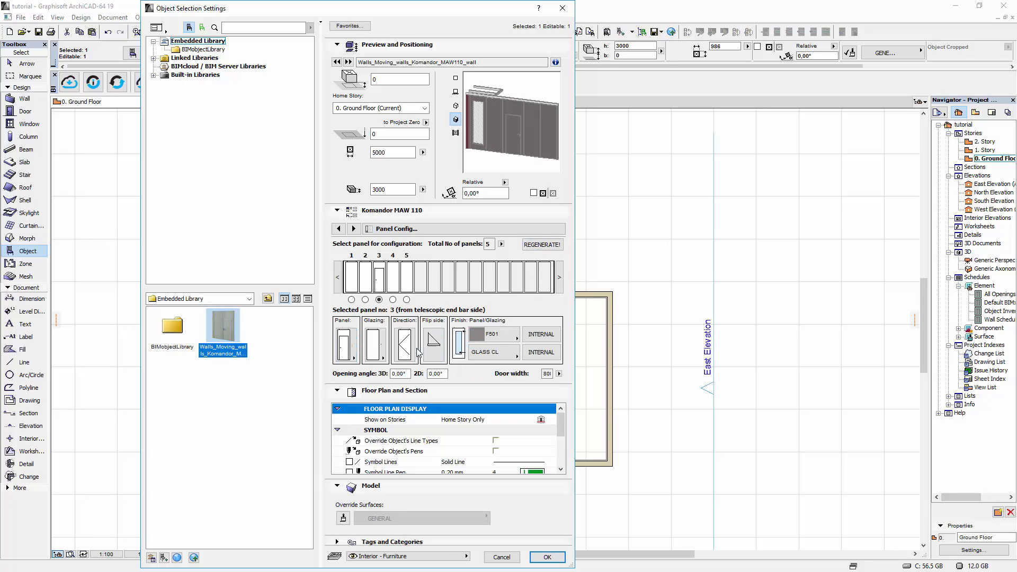
Step: Make panel 3 a glazed panel, reverse its door's opening direction and flip the side it opens to
left_click(377, 351)
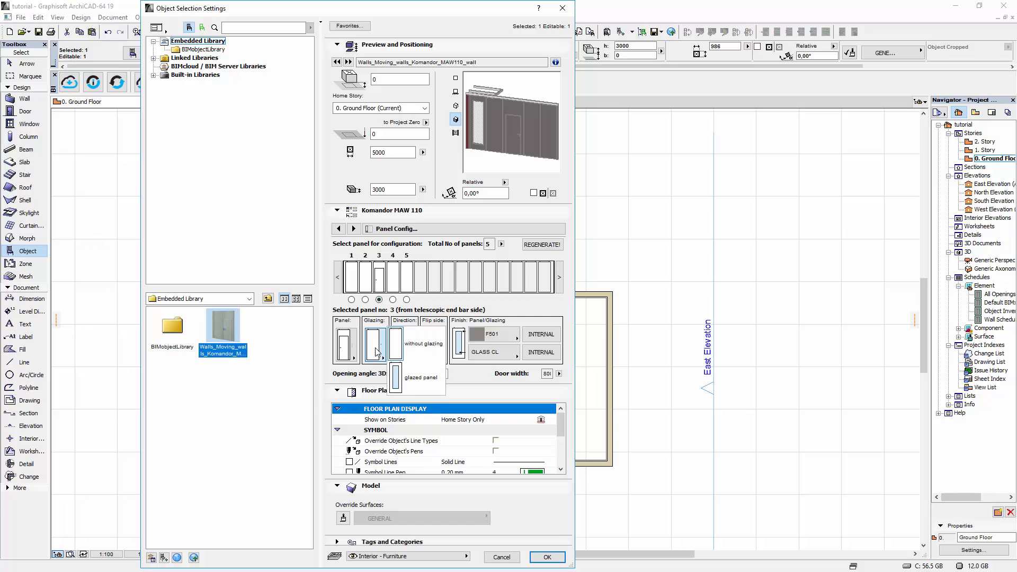
left_click(414, 377)
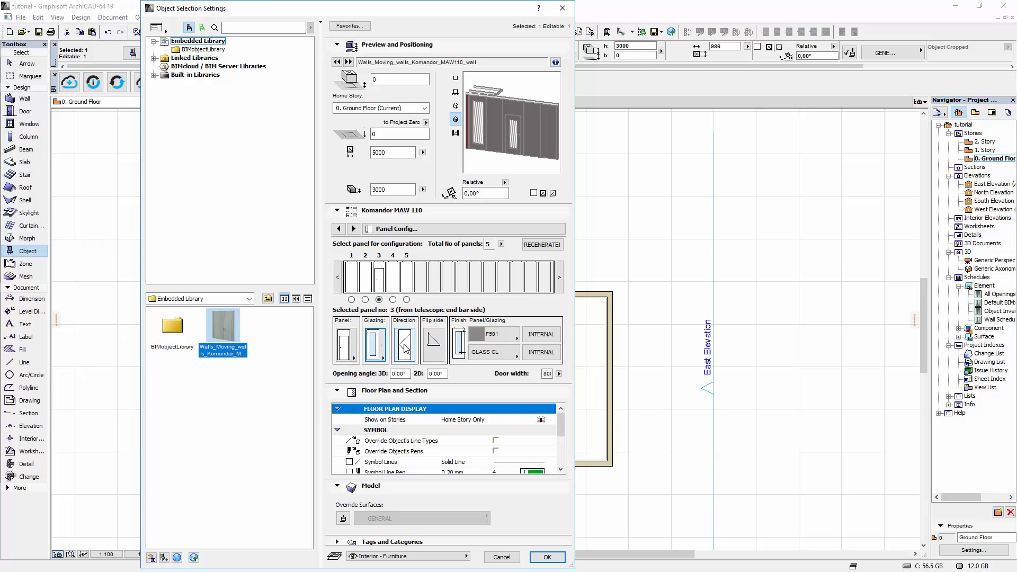
left_click(405, 348)
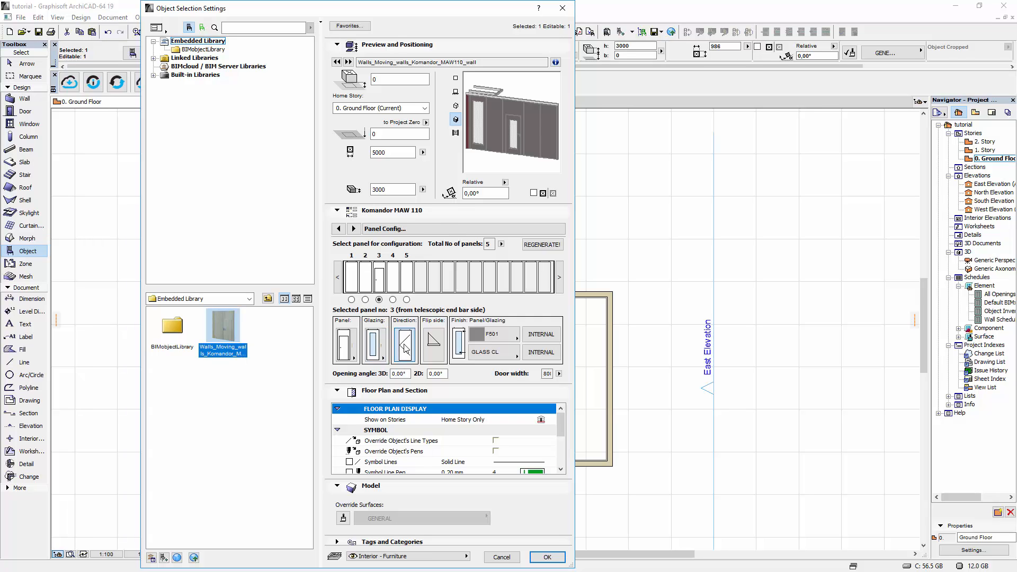
left_click(432, 349)
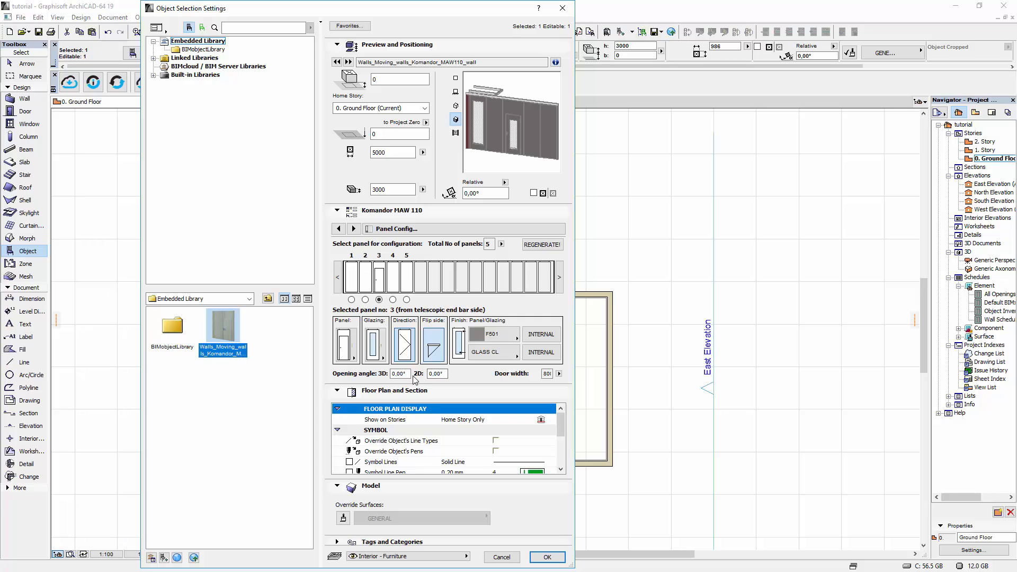
Step: Examine panel 3's finish choices in the internal and custom surface lists, and its available door widths
left_click(517, 337)
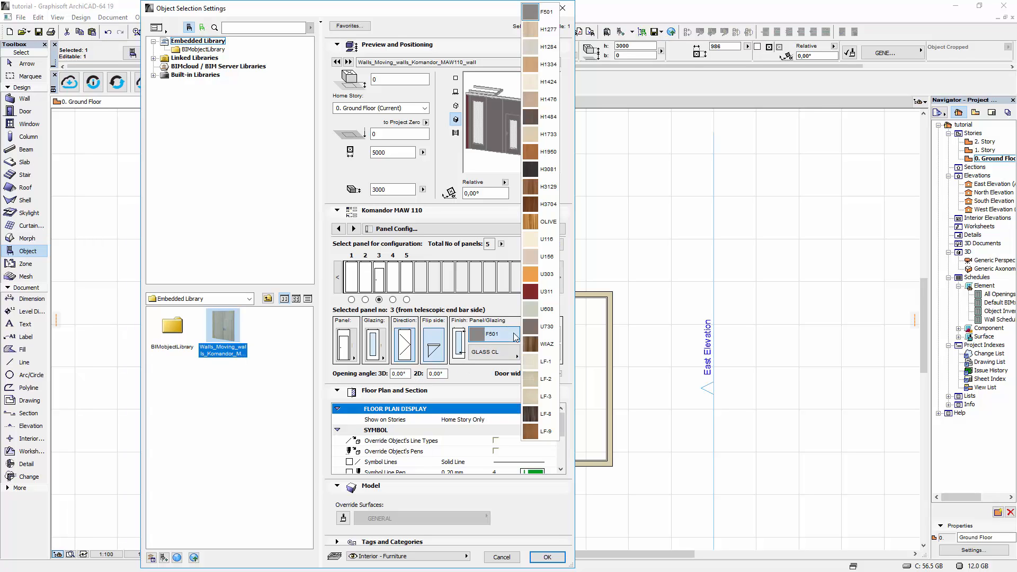
left_click(507, 308)
left_click(546, 333)
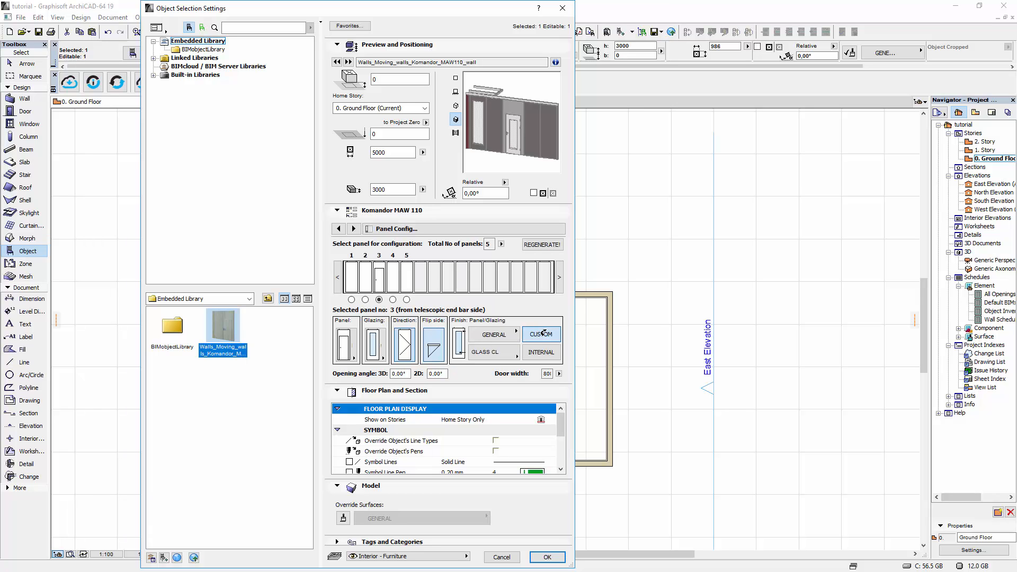
left_click(499, 341)
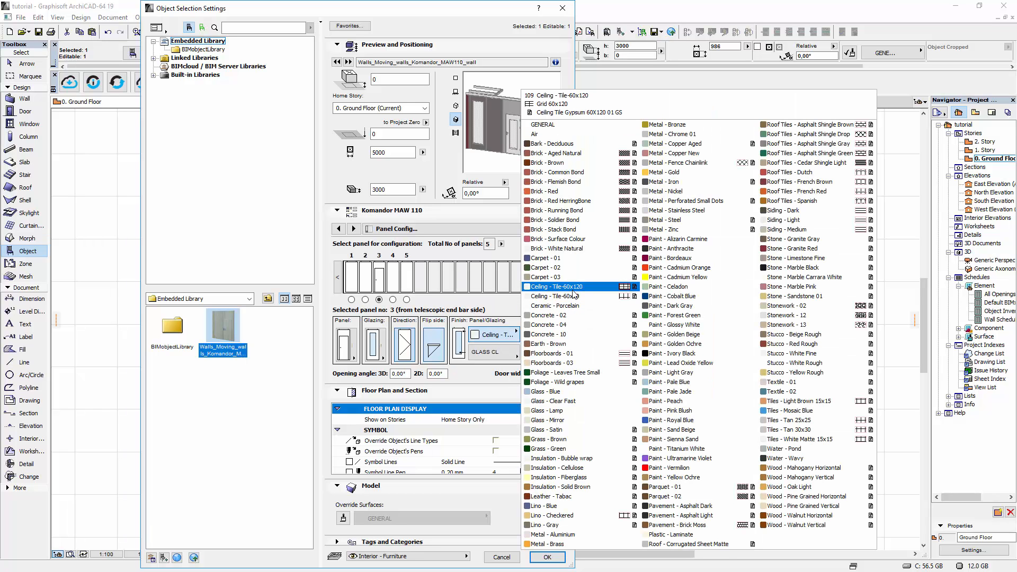
left_click(498, 310)
left_click(540, 334)
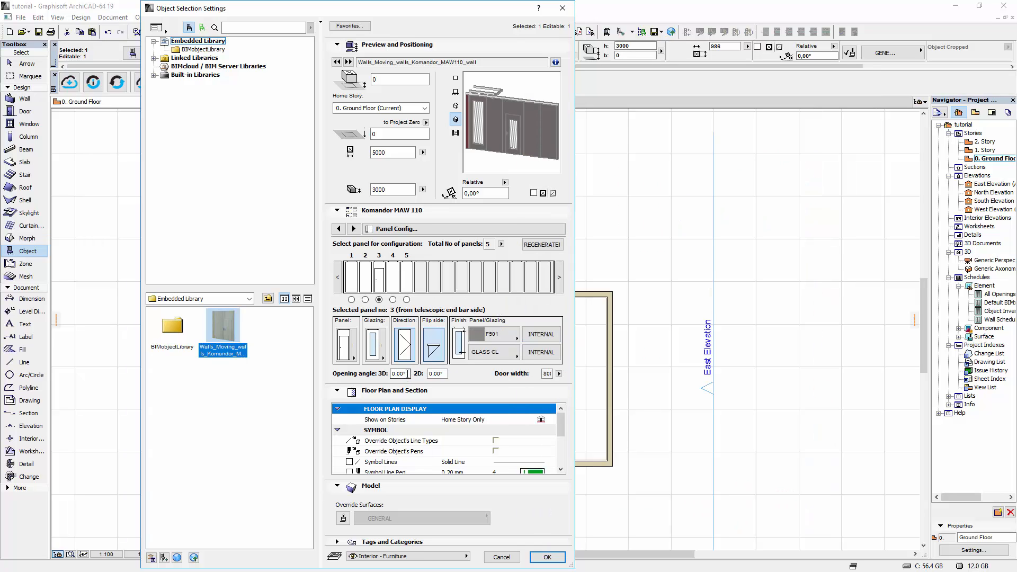
key("Tab")
left_click(559, 374)
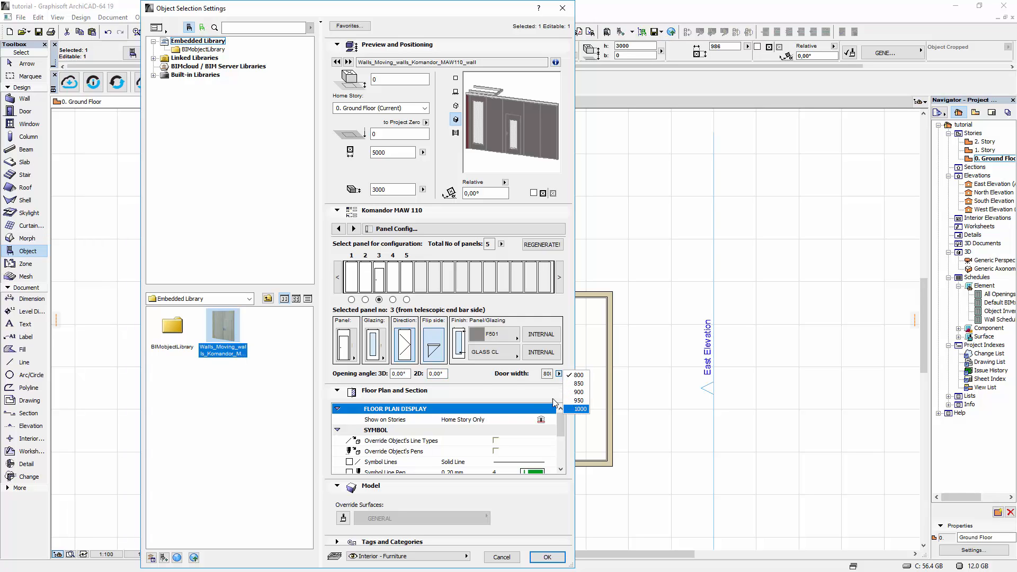
left_click(475, 375)
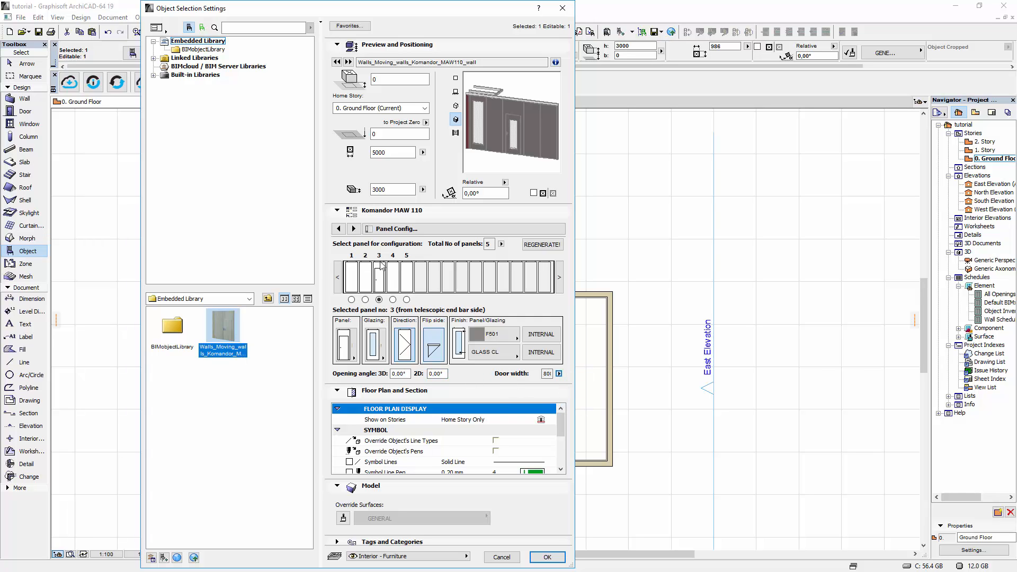
Step: Review the wall's Appearance settings and floor plan display options with a 2D preview, keeping Projected, and apply the object settings
left_click(353, 229)
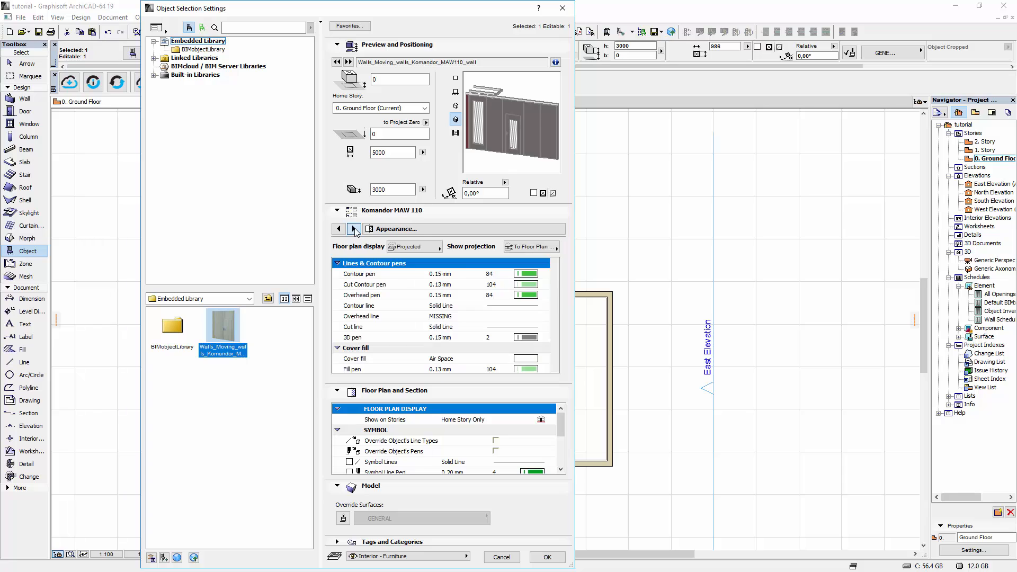
mouse_move(555, 305)
left_mouse_down()
mouse_move(555, 344)
mouse_move(554, 286)
left_mouse_up()
left_click(456, 78)
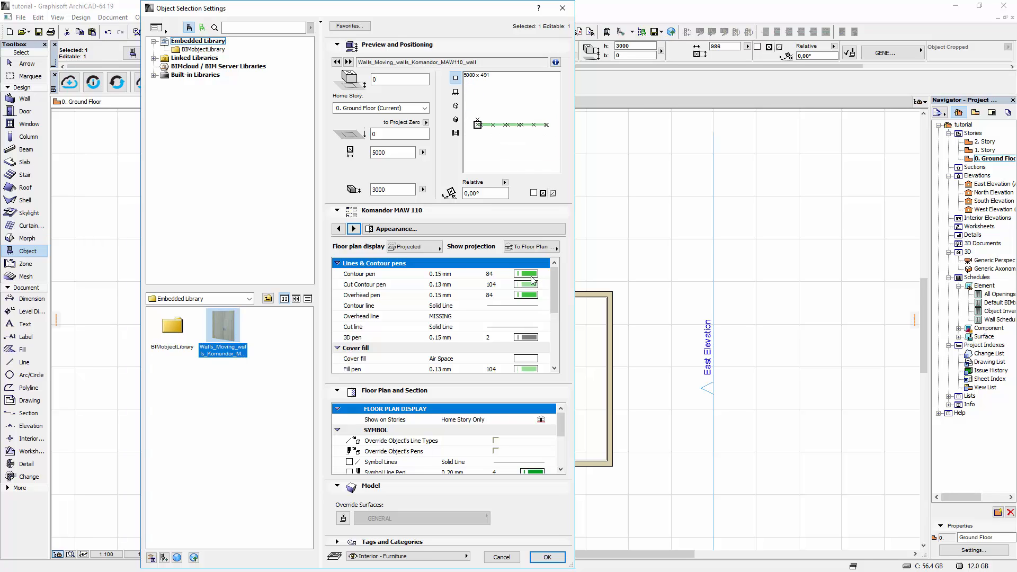
left_click(437, 249)
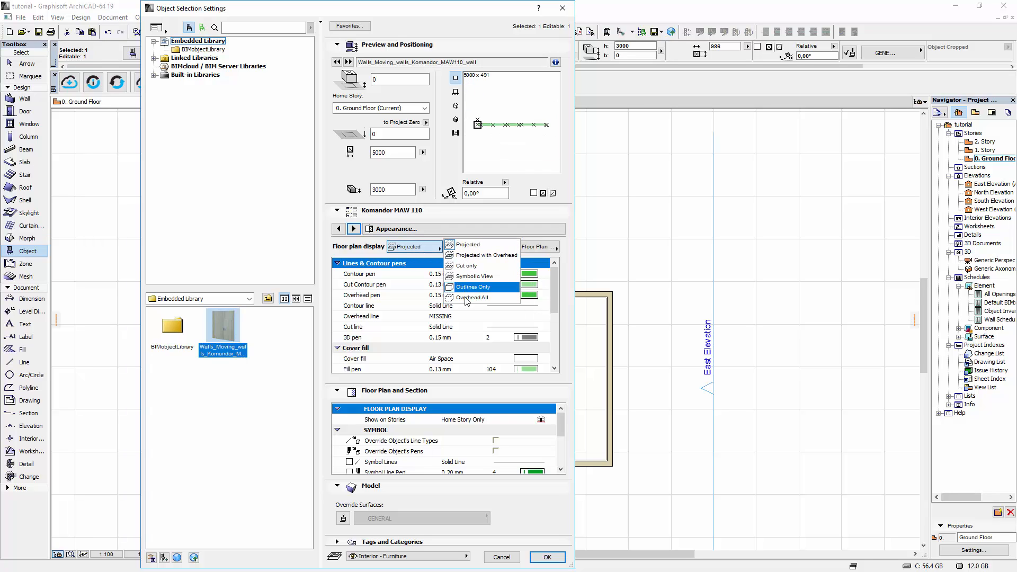
left_click(377, 246)
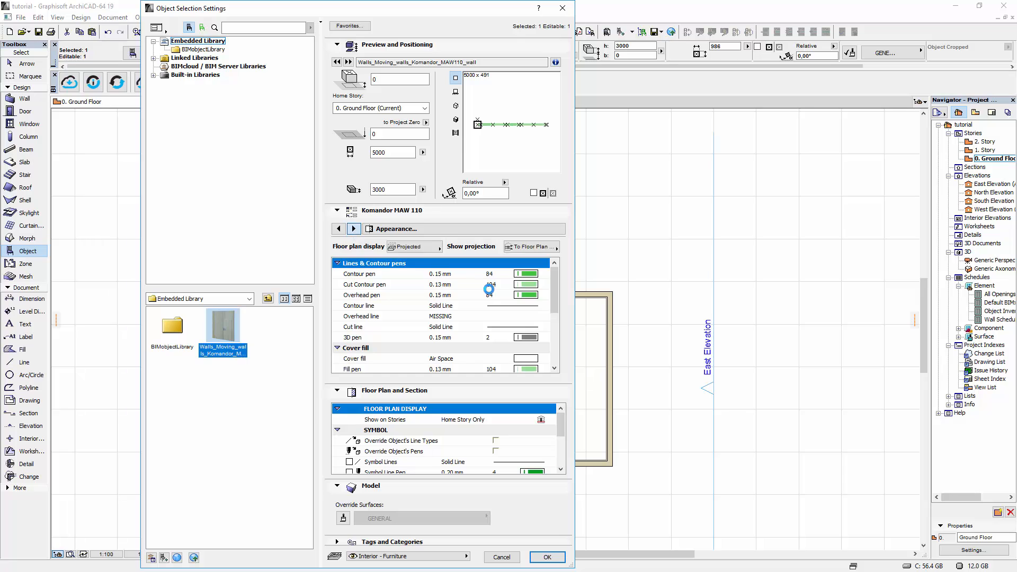
left_click(339, 229)
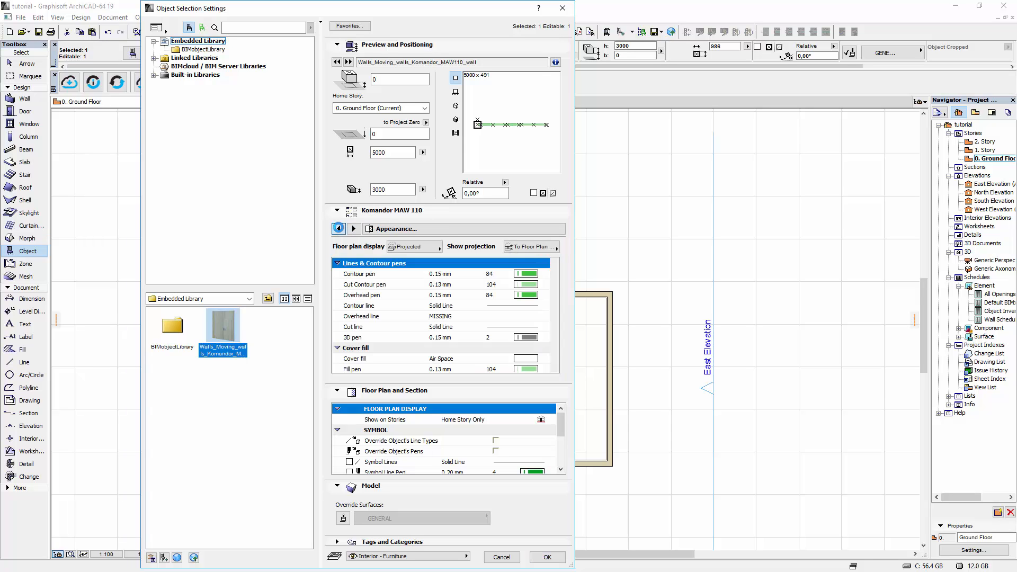
left_click(339, 228)
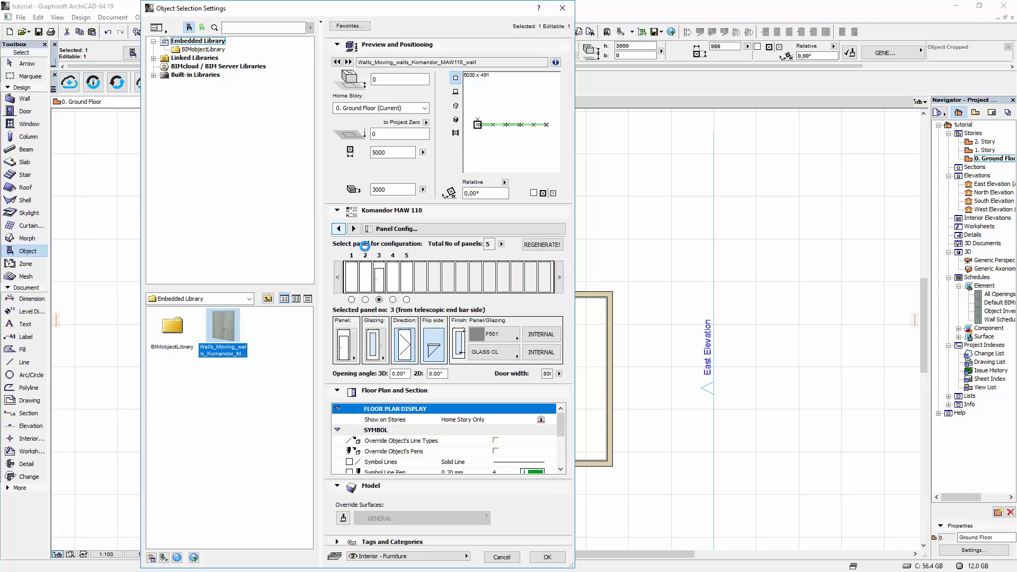
left_click(547, 557)
Step: Rotate the moving wall 90° clockwise about its start point so it runs vertically on the floor plan
scroll(431, 395, "up", 3)
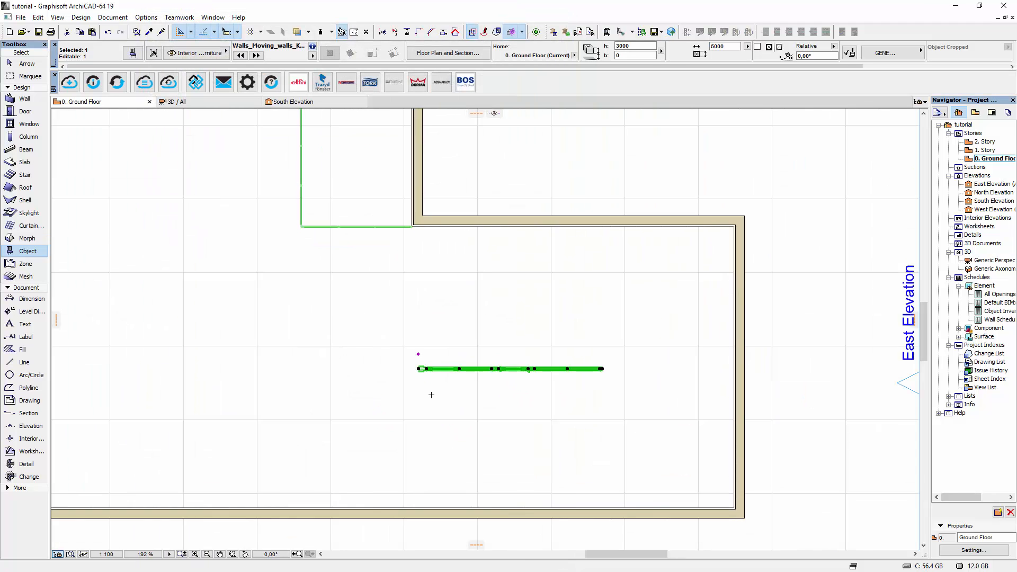
middle_click_drag(431, 395, 336, 334)
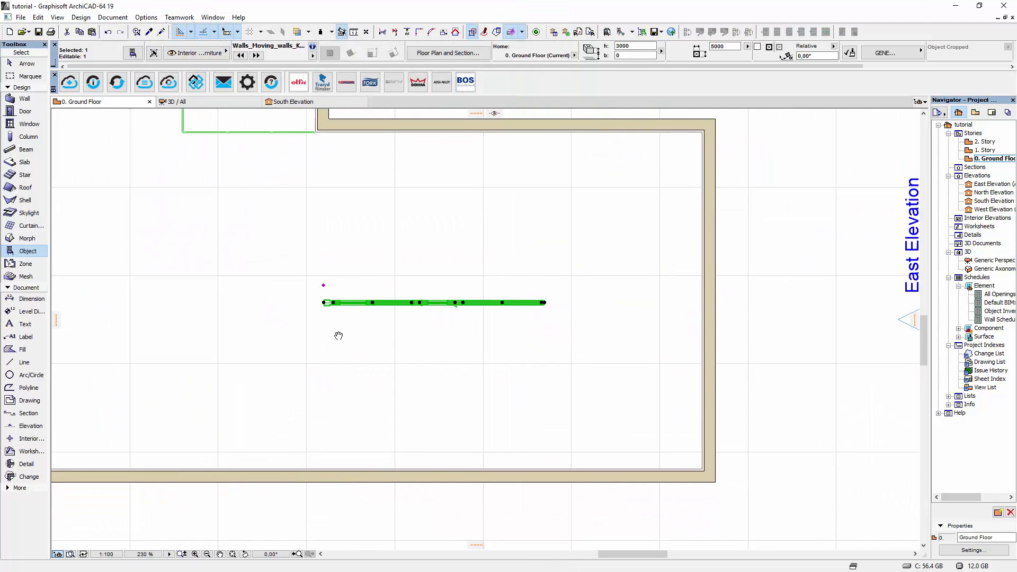
key("ctrl+e")
left_click(322, 302)
left_click(433, 302)
left_click(323, 397)
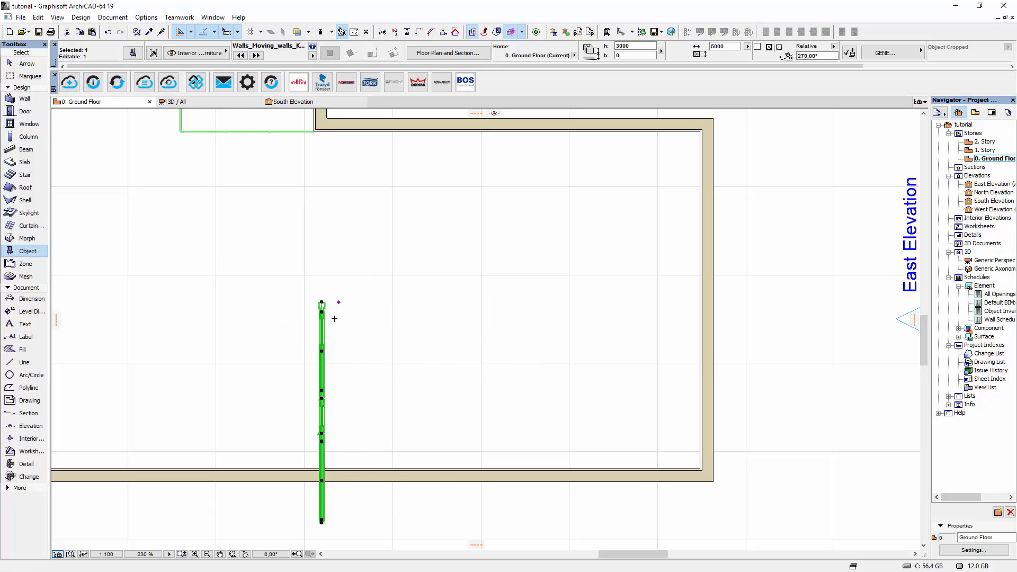
Step: Move the moving wall by its upper end point to the inner corner where the green partition meets the building wall
left_click(322, 304)
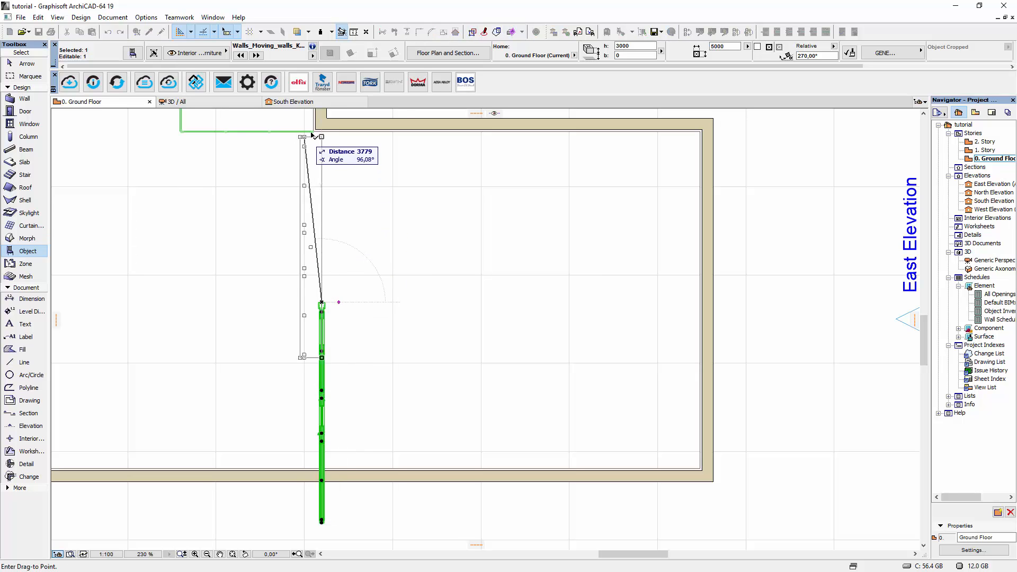
scroll(316, 137, "up", 4)
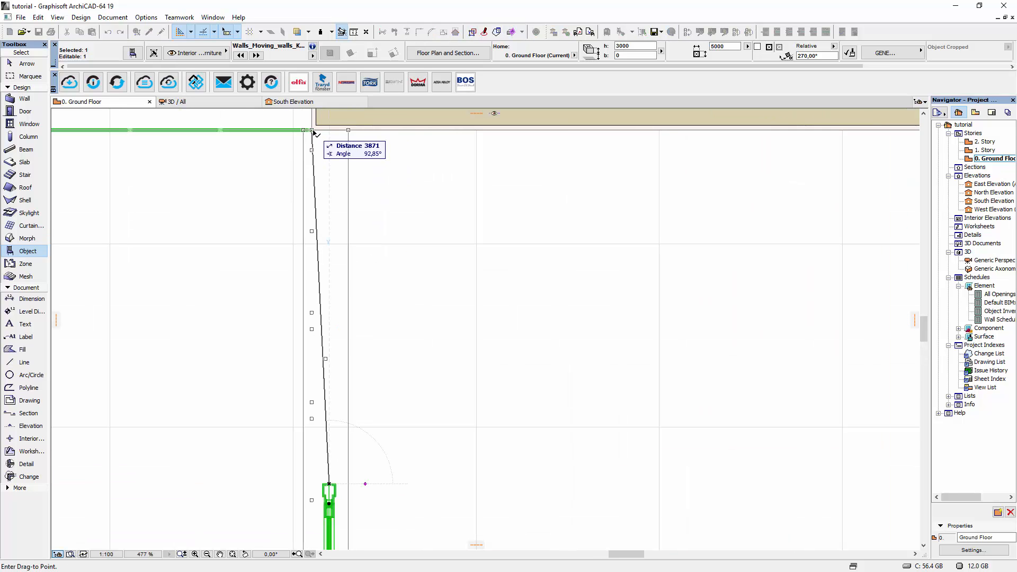
left_click(313, 130)
Step: Stretch the moving wall by its lower end point down to the inner face of the opposite building wall
scroll(321, 165, "down", 6)
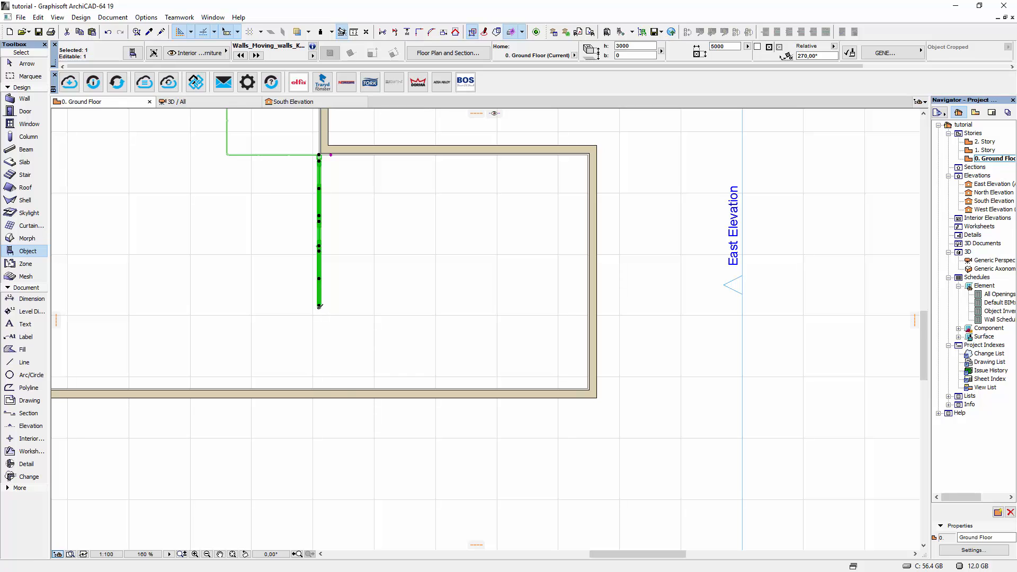
left_click(319, 306)
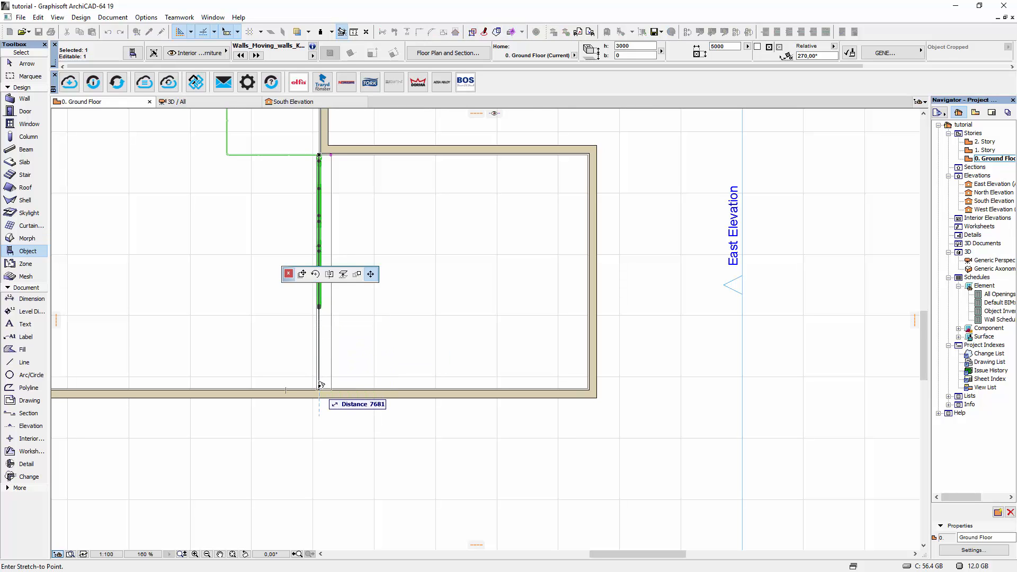
scroll(320, 382, "up", 5)
left_click(322, 385)
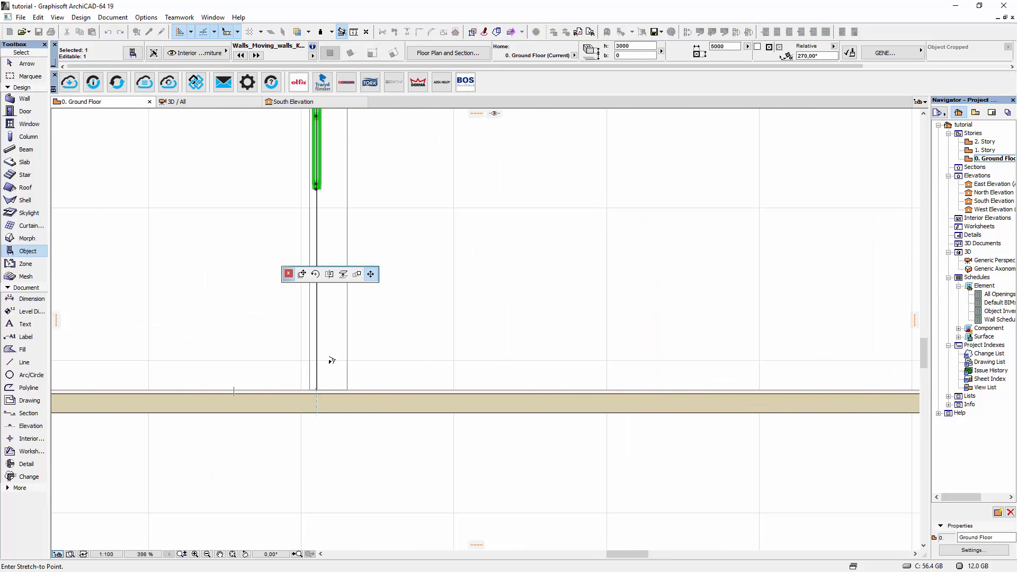
scroll(332, 356, "down", 5)
middle_click_drag(342, 337, 349, 392)
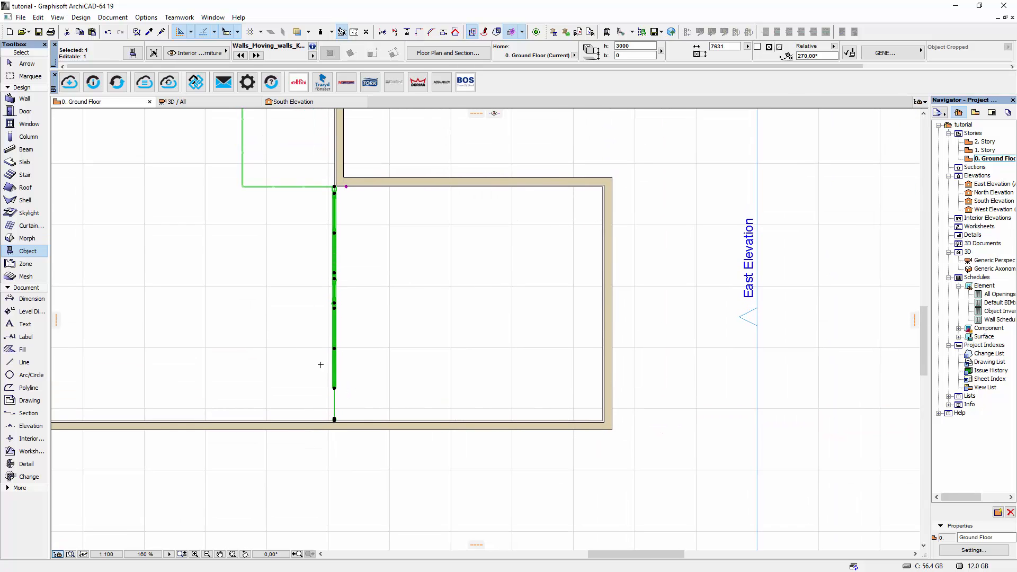
Step: In the moving wall's panel configuration, set the total number of panels to 7
double_click(337, 310)
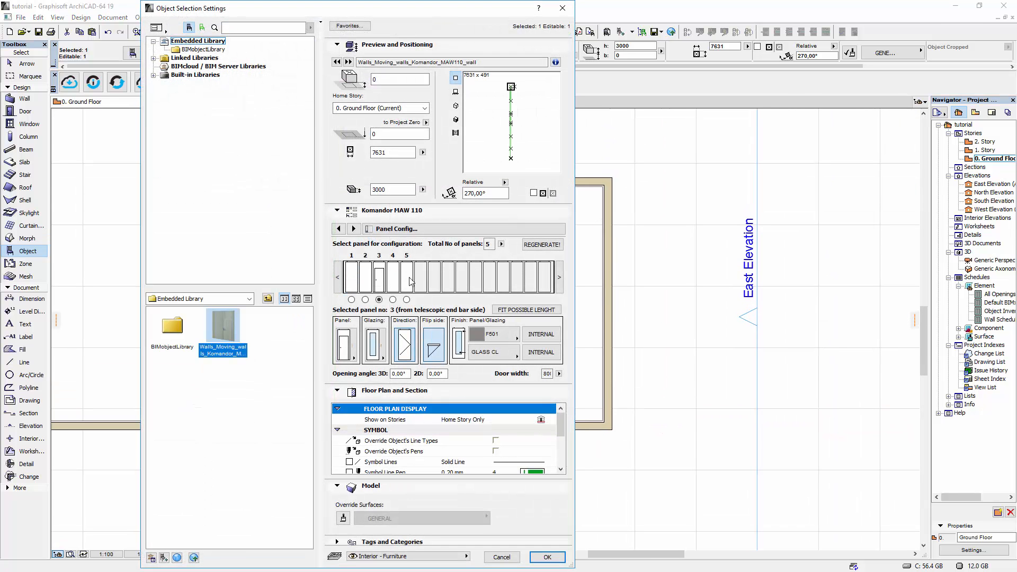
left_click(501, 246)
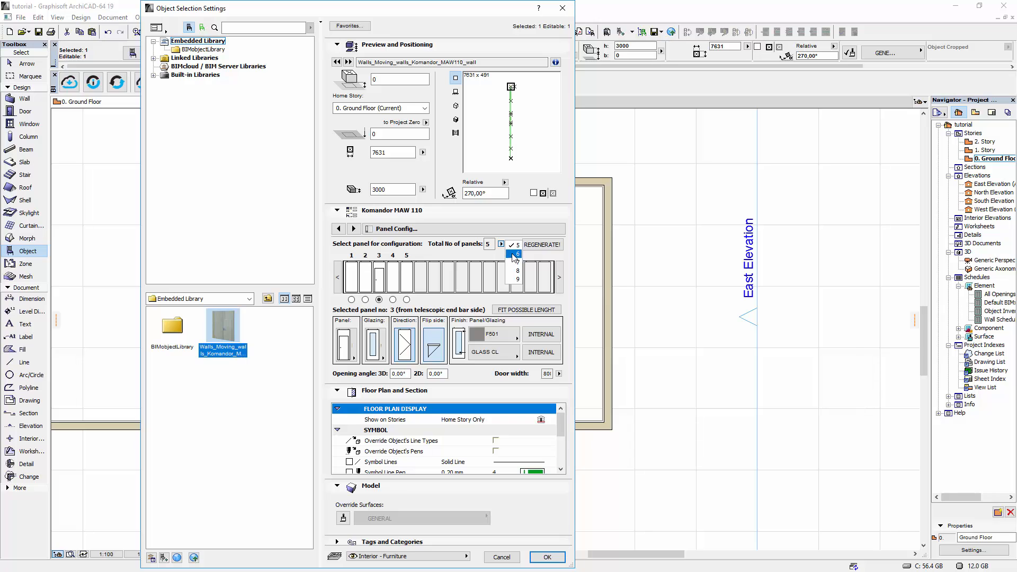
left_click(514, 263)
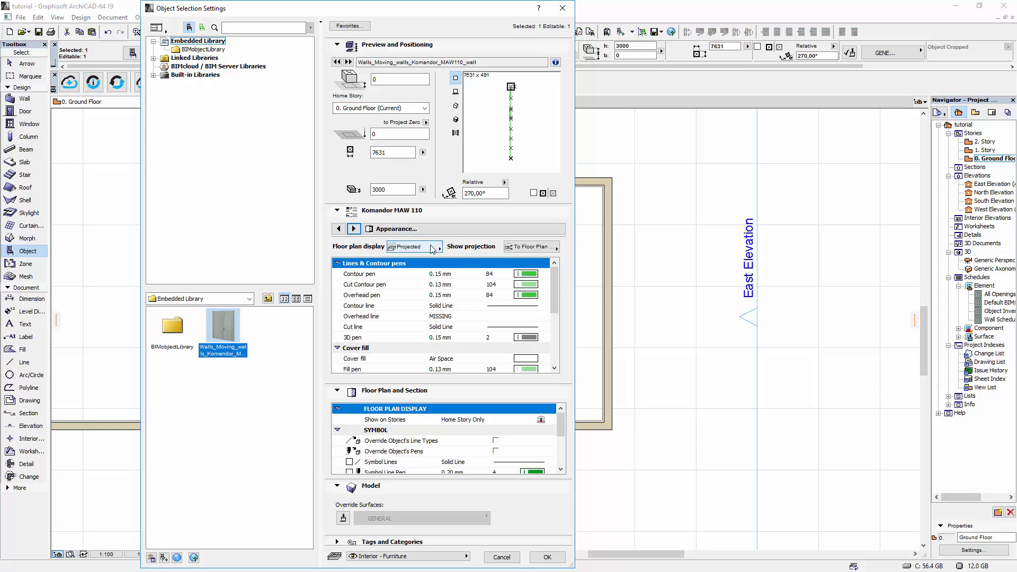
Step: Set the moving wall's floor plan display to the "Projected with..." option, apply the settings and deselect the wall
left_click(432, 248)
left_click(460, 255)
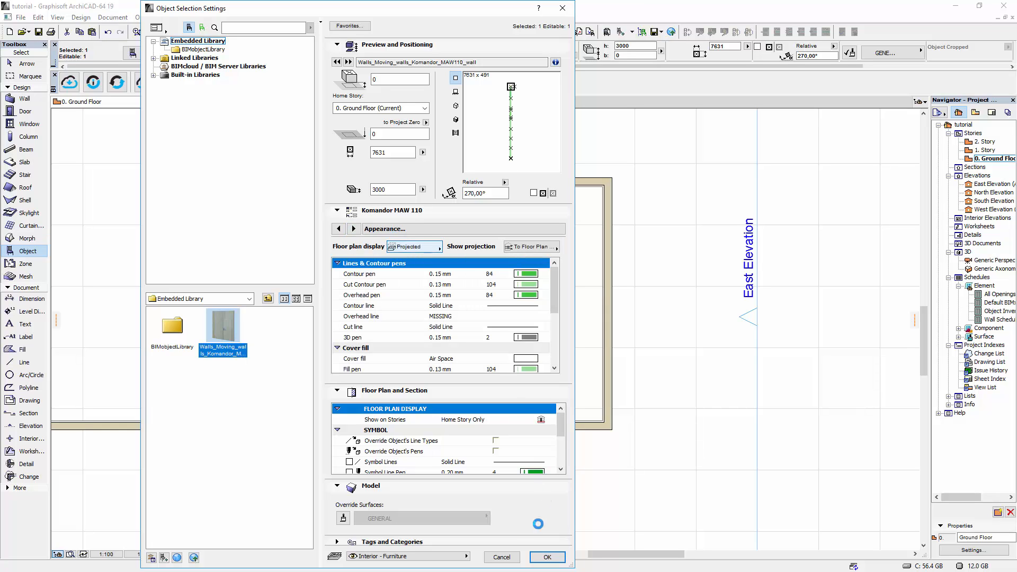
left_click(541, 555)
middle_click_drag(492, 302, 489, 333)
key("Escape")
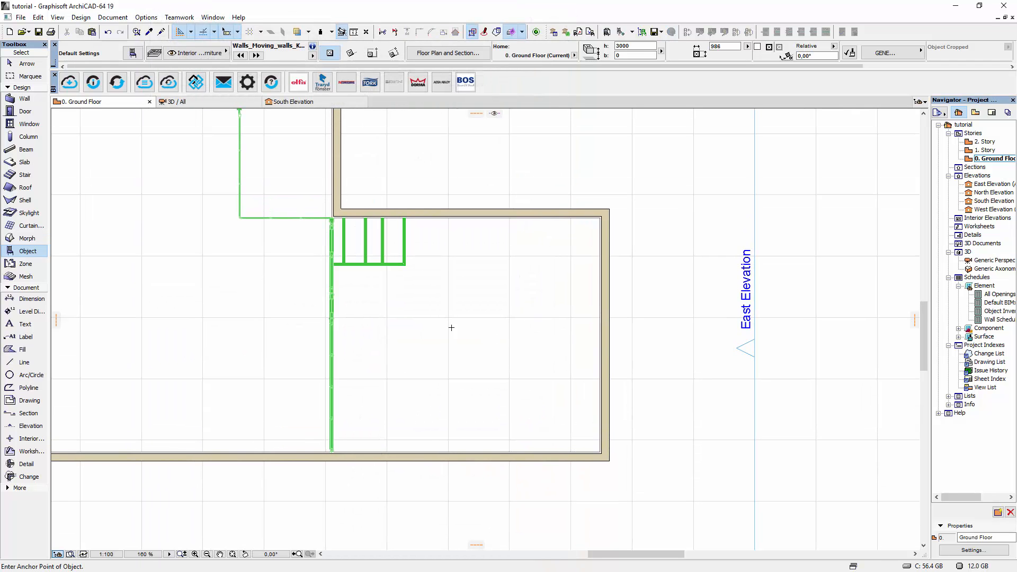
Step: From the 3D view, open the moving wall's Wall Setup settings and switch the finish selection to Per Wall
key("F3")
middle_click_drag(429, 327, 328, 357)
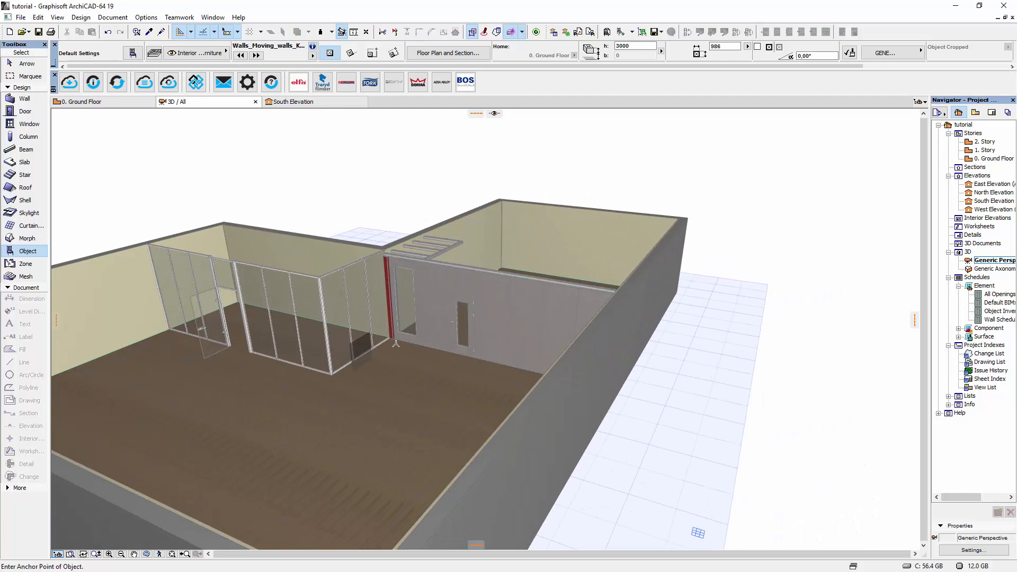
key("Escape")
scroll(422, 310, "up", 2)
middle_click_drag(421, 324, 471, 314, "shift")
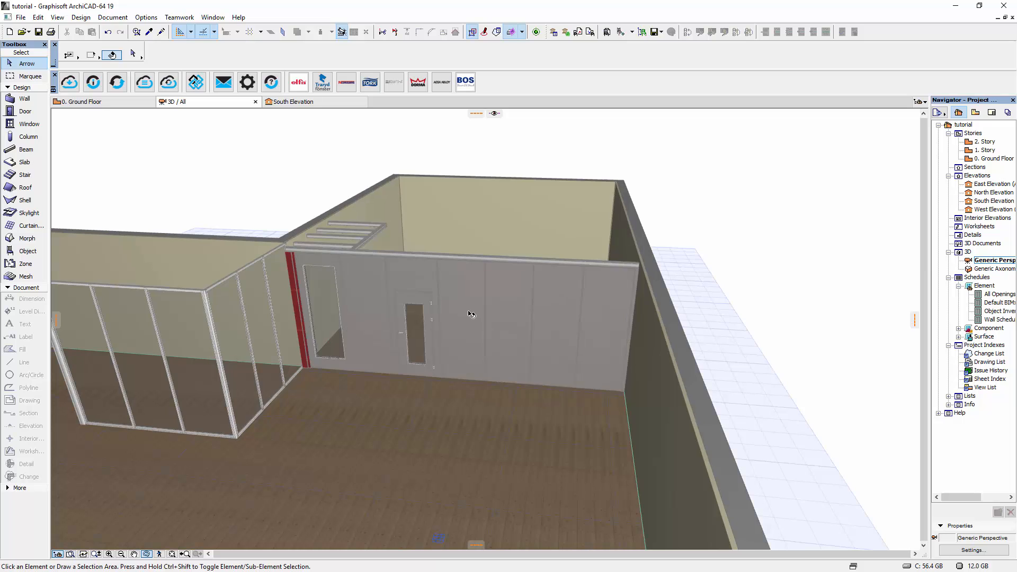
left_click(471, 314)
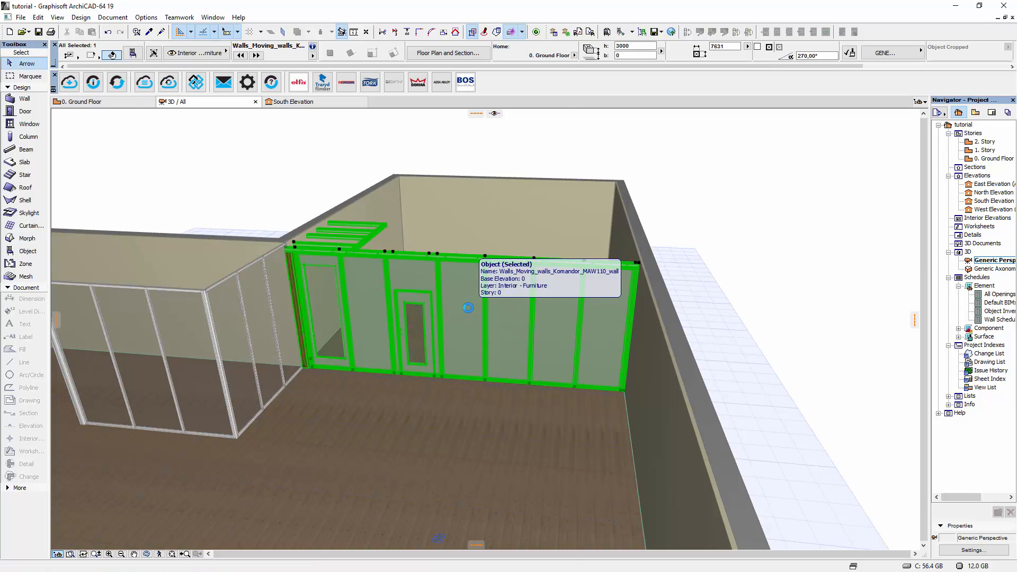
double_click(468, 308)
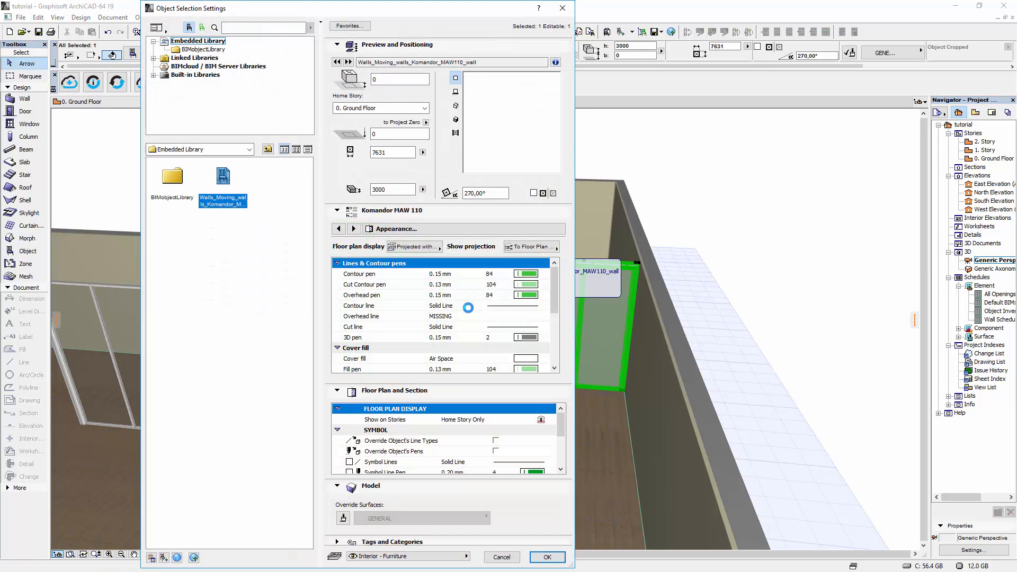
left_click(407, 231)
left_click(599, 231)
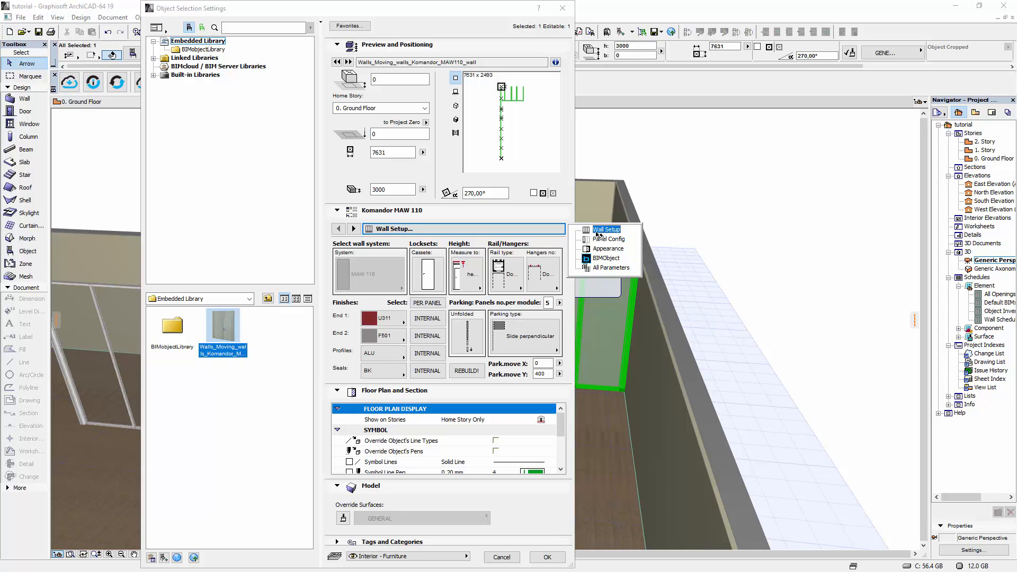
left_click(432, 309)
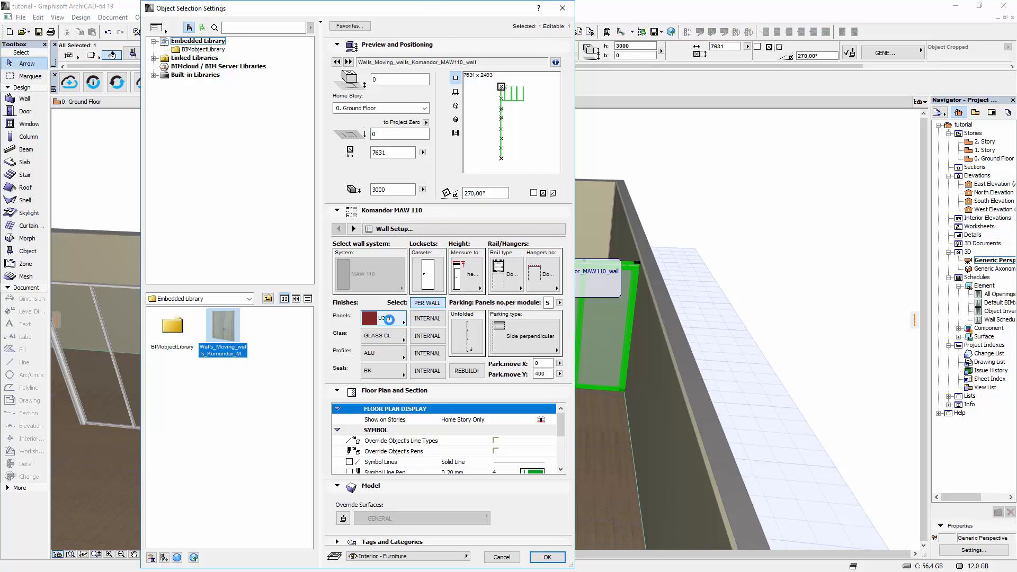
Step: Set the finish of all the moving wall's panels to H1277, apply the settings and view the wall in 3D
left_click(390, 322)
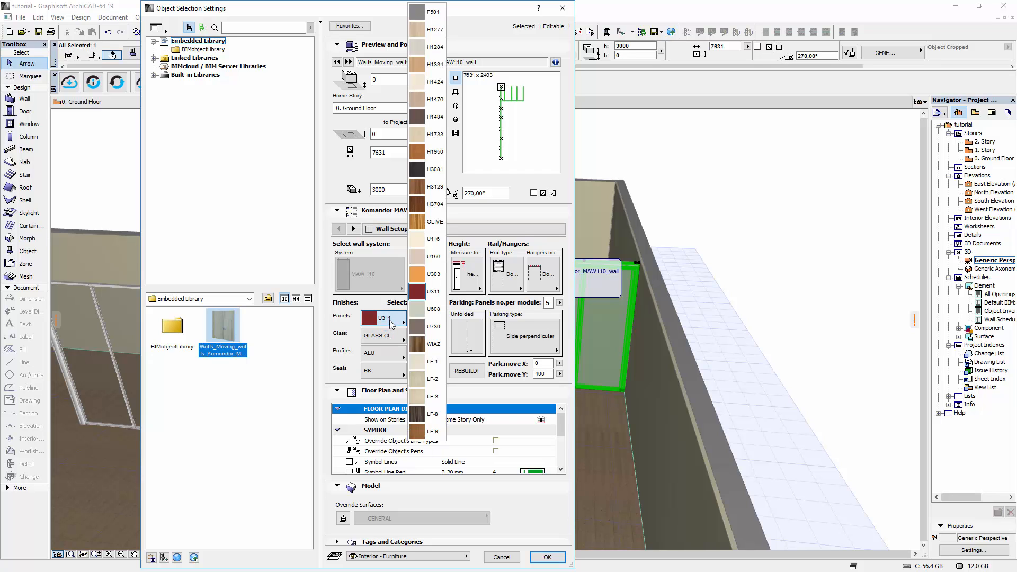
left_click(436, 29)
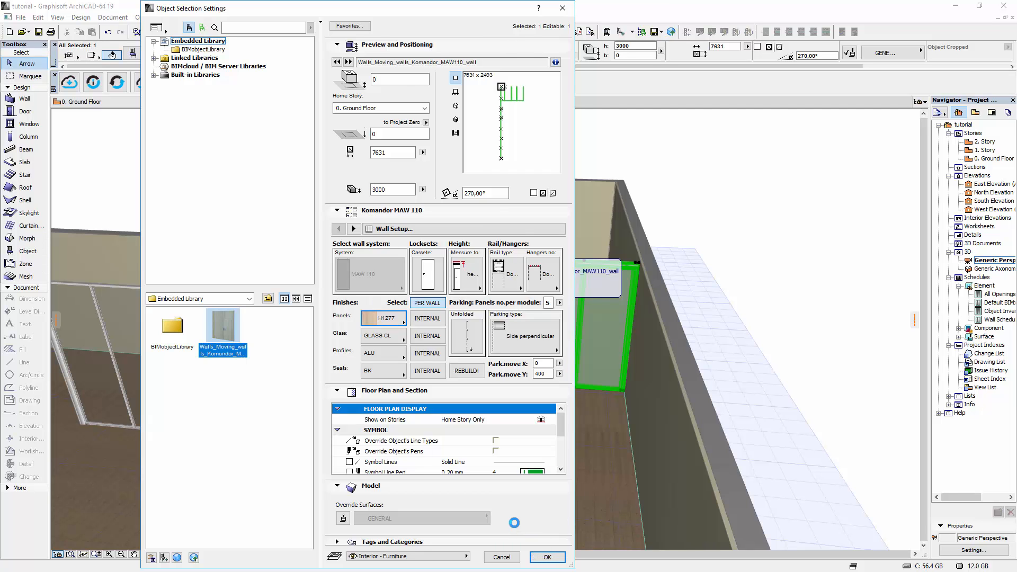
left_click(547, 557)
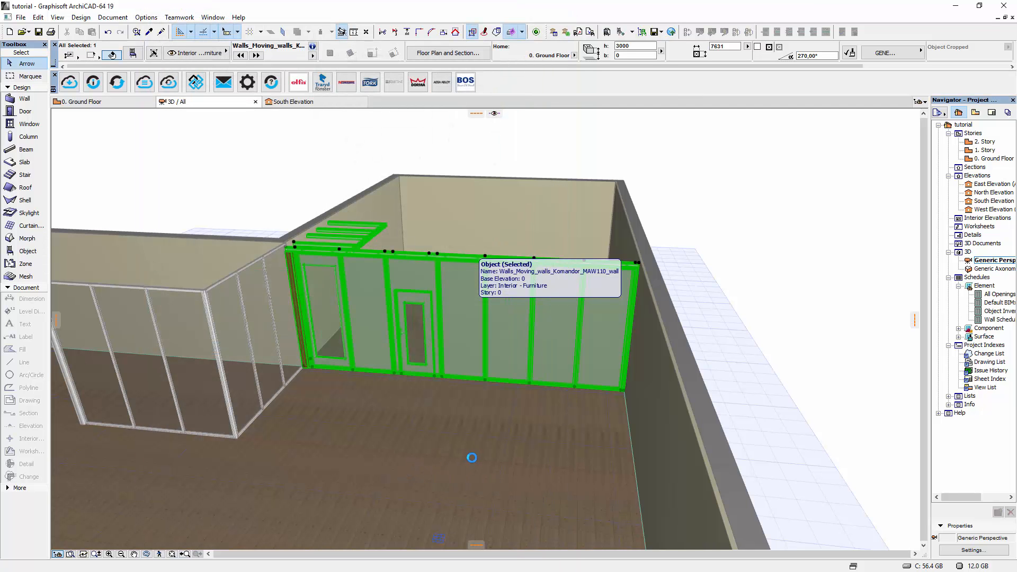
key("Escape")
middle_click_drag(340, 442, 417, 416)
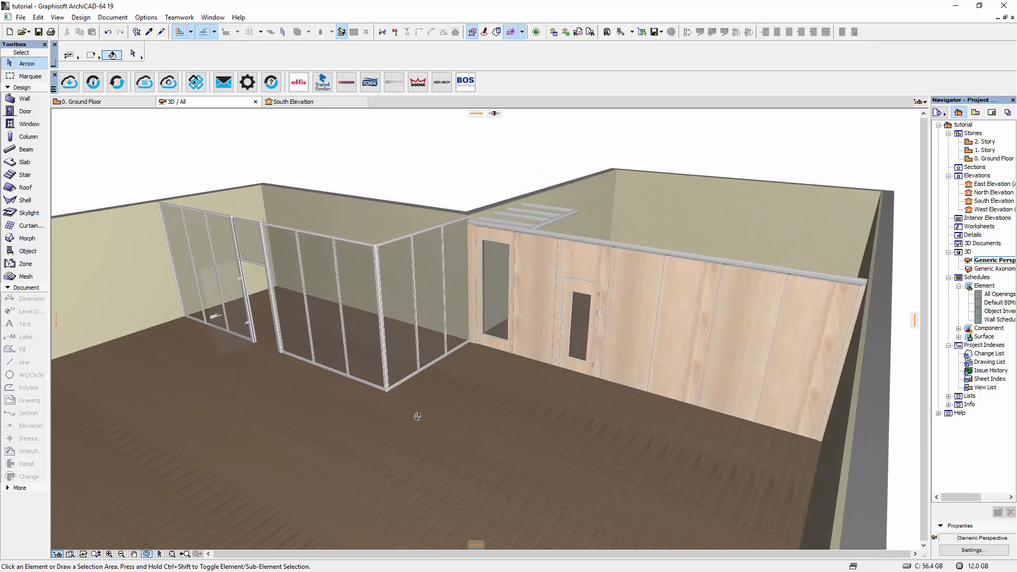